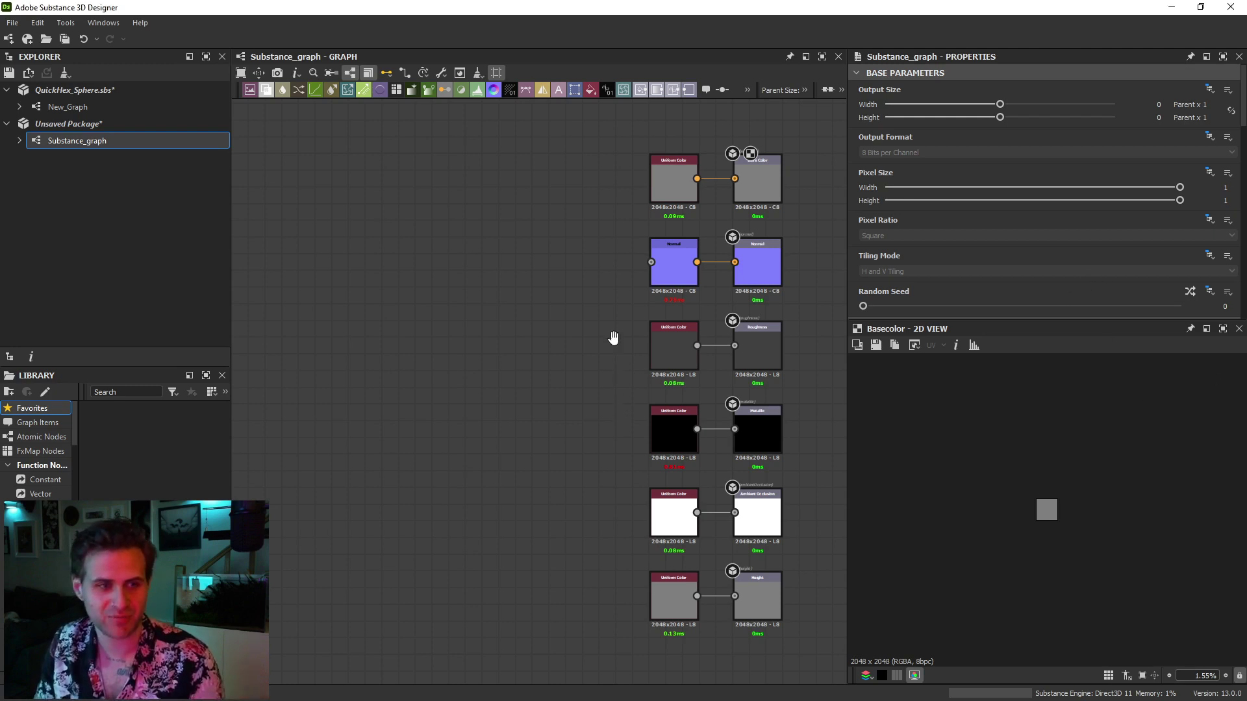
Add a Polygon 1 node to the graph and place it in the empty area beside the output chains
middle_click_drag(618, 340, 652, 345)
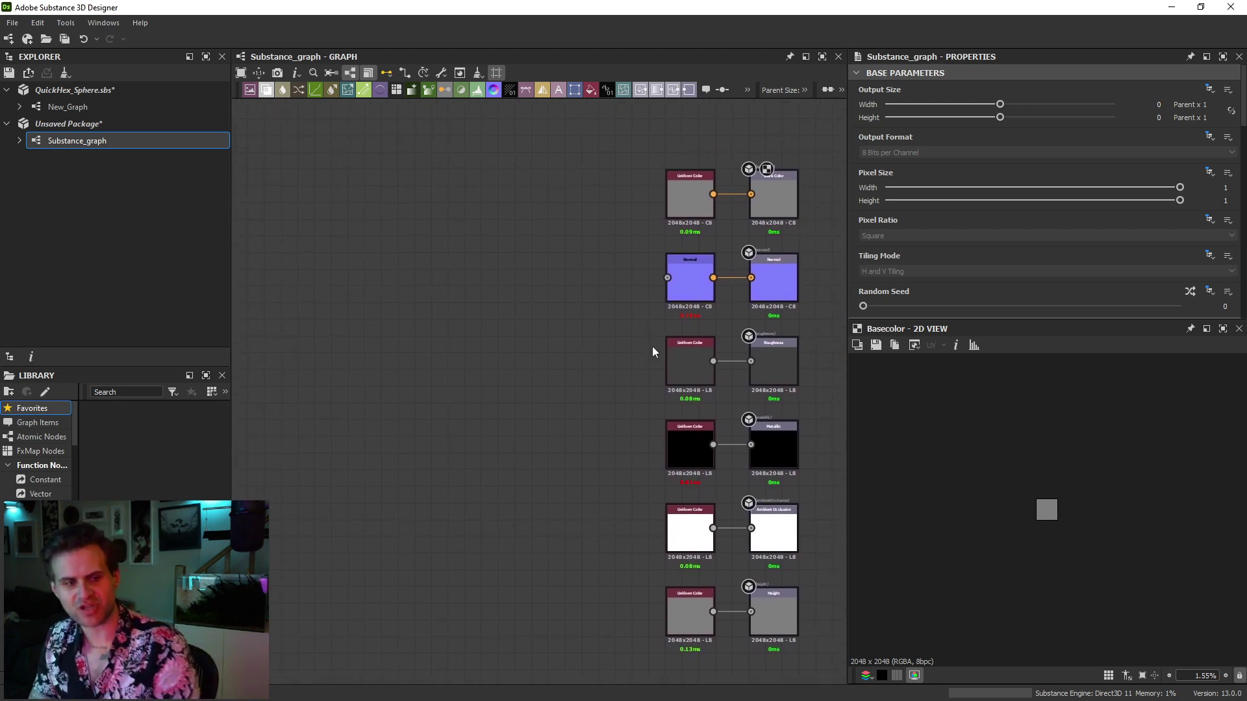
middle_click_drag(551, 292, 558, 316)
middle_click_drag(394, 355, 484, 343)
key("space")
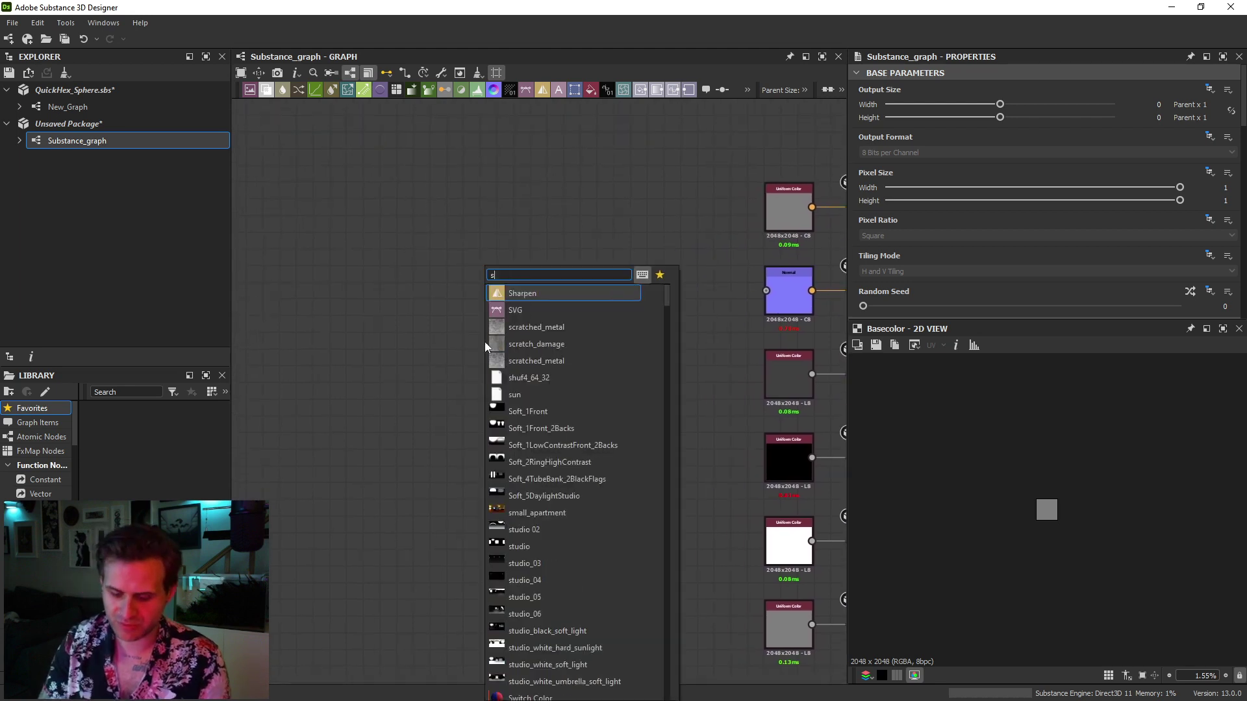
type("poly")
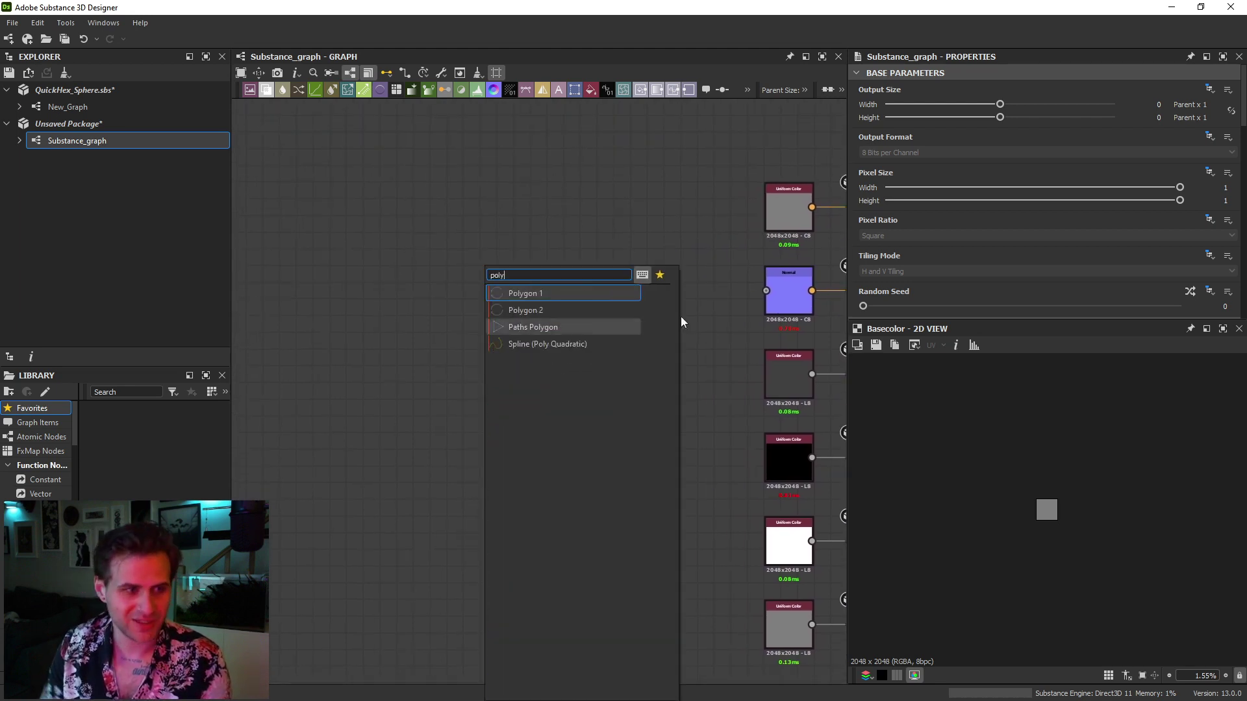
left_click(539, 293)
middle_click_drag(521, 295, 565, 309)
left_click_drag(534, 360, 401, 393)
Add a Tile Generator node beside the Polygon 1 node and feed the polygon into its first input
key("space")
type("tile ge")
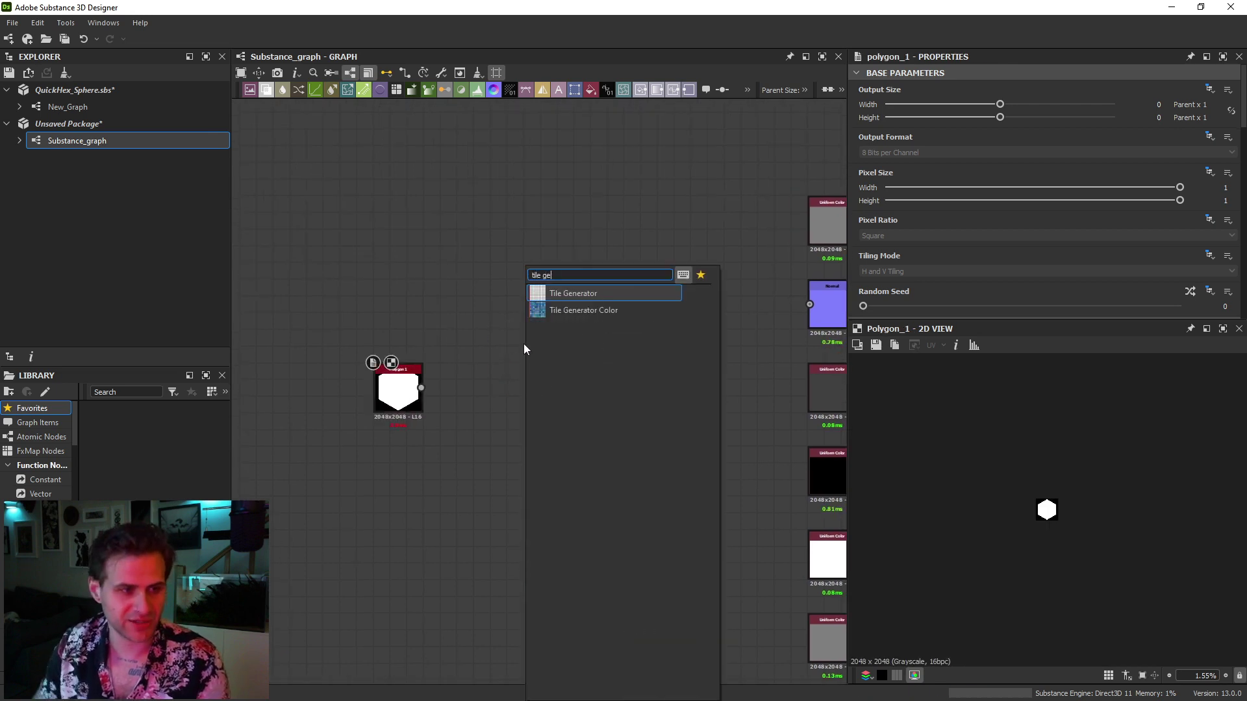
left_click(617, 297)
left_click_drag(536, 388, 519, 388)
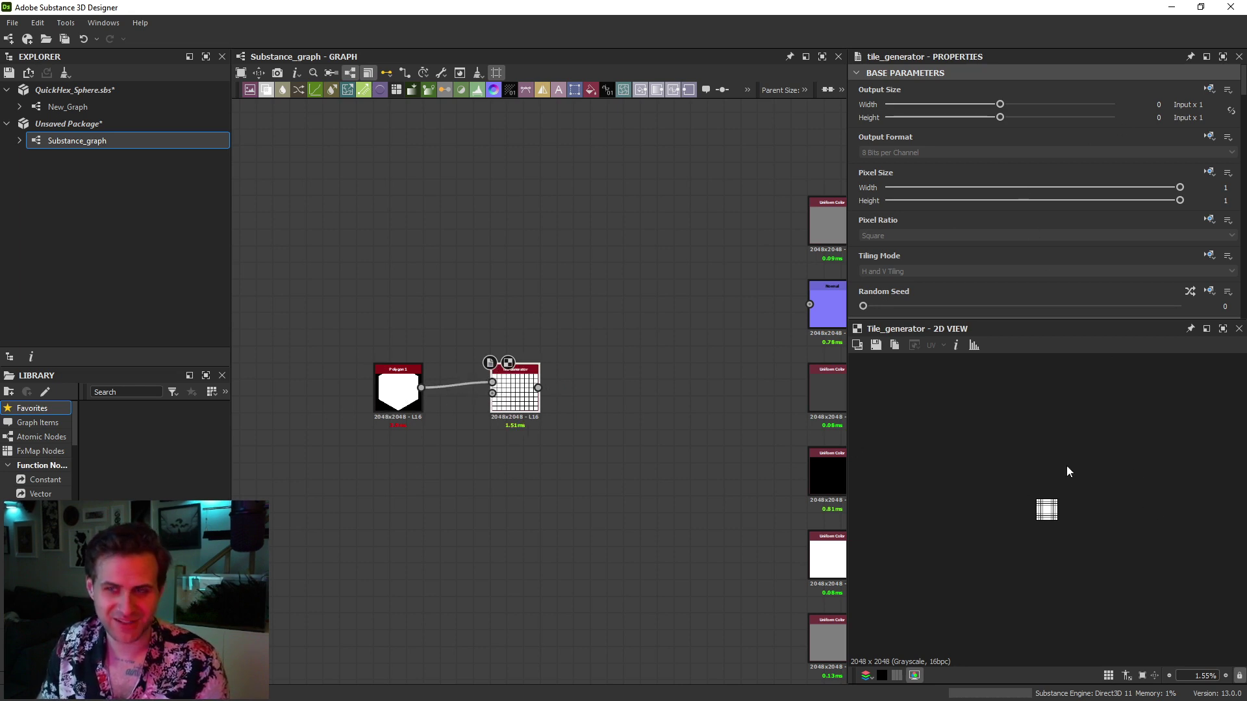
Set the Tile Generator's pattern to Image Input
scroll(1006, 169, "down", 10)
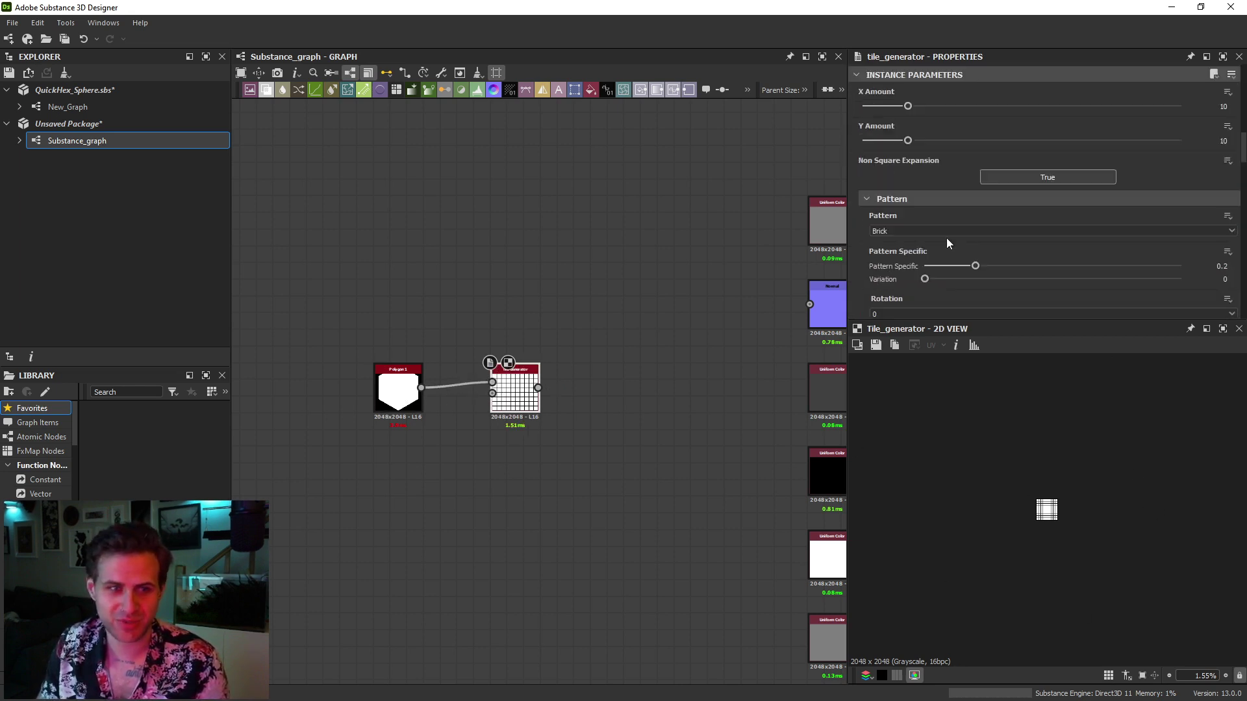
left_click(901, 231)
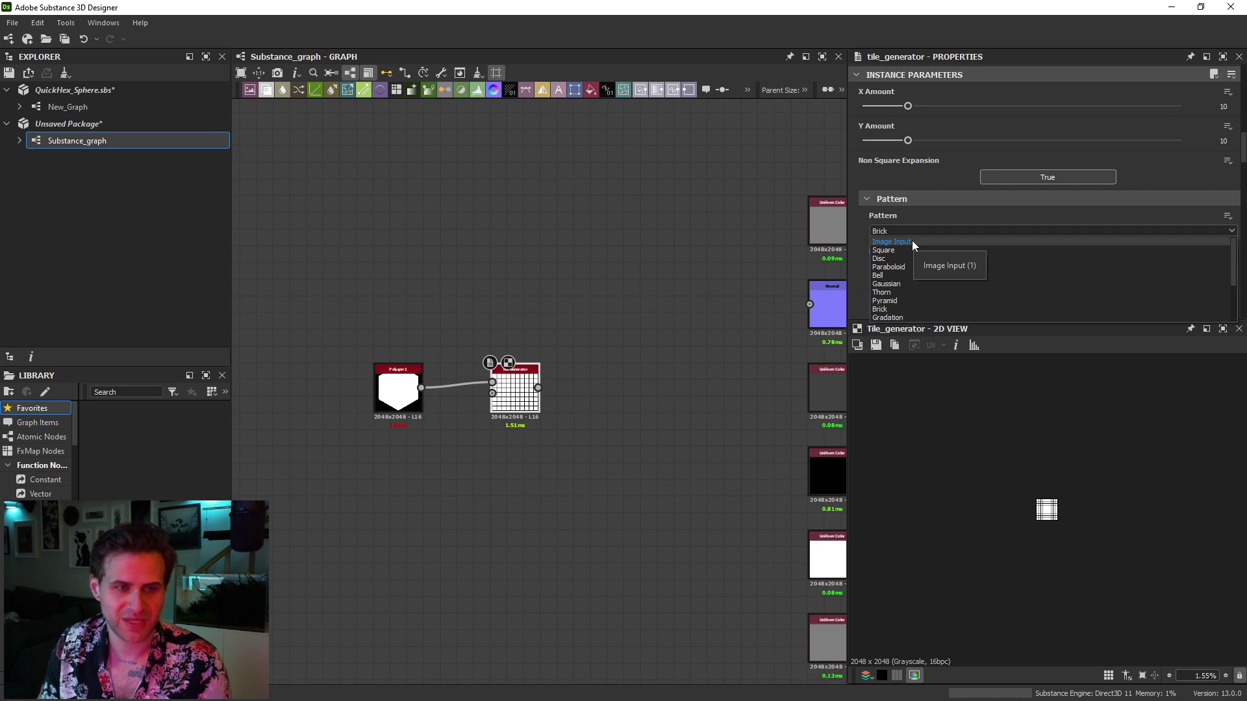
left_click(912, 240)
scroll(1039, 513, "up", 10)
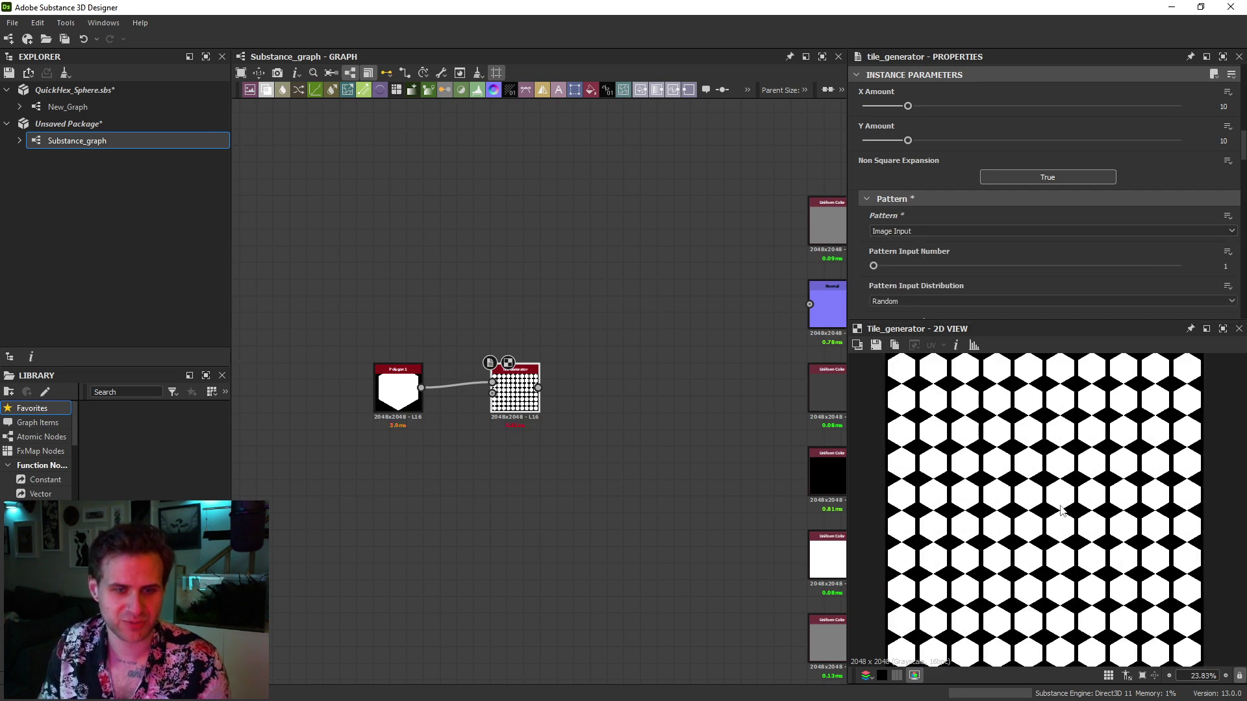
scroll(1062, 511, "up", 3)
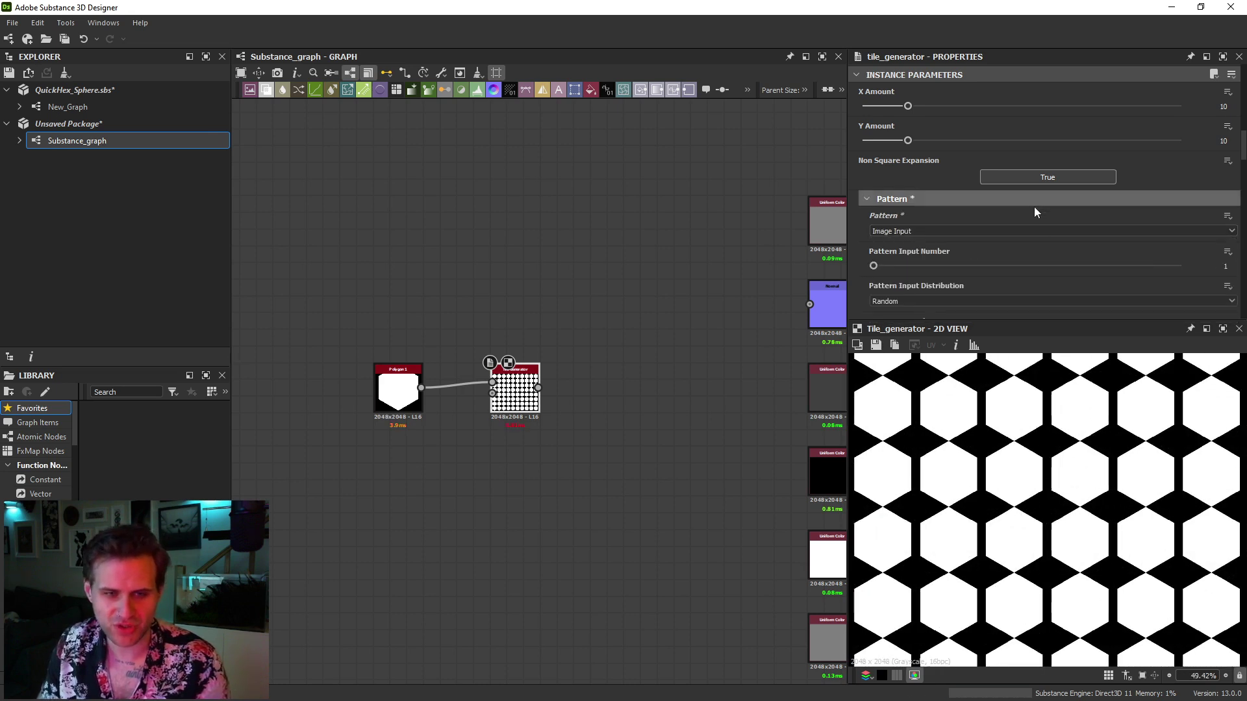
Set the Tile Generator's position offset to 0.5 so alternate hexagon rows are staggered
scroll(994, 253, "down", 5)
scroll(898, 286, "down", 5)
scroll(896, 289, "down", 1)
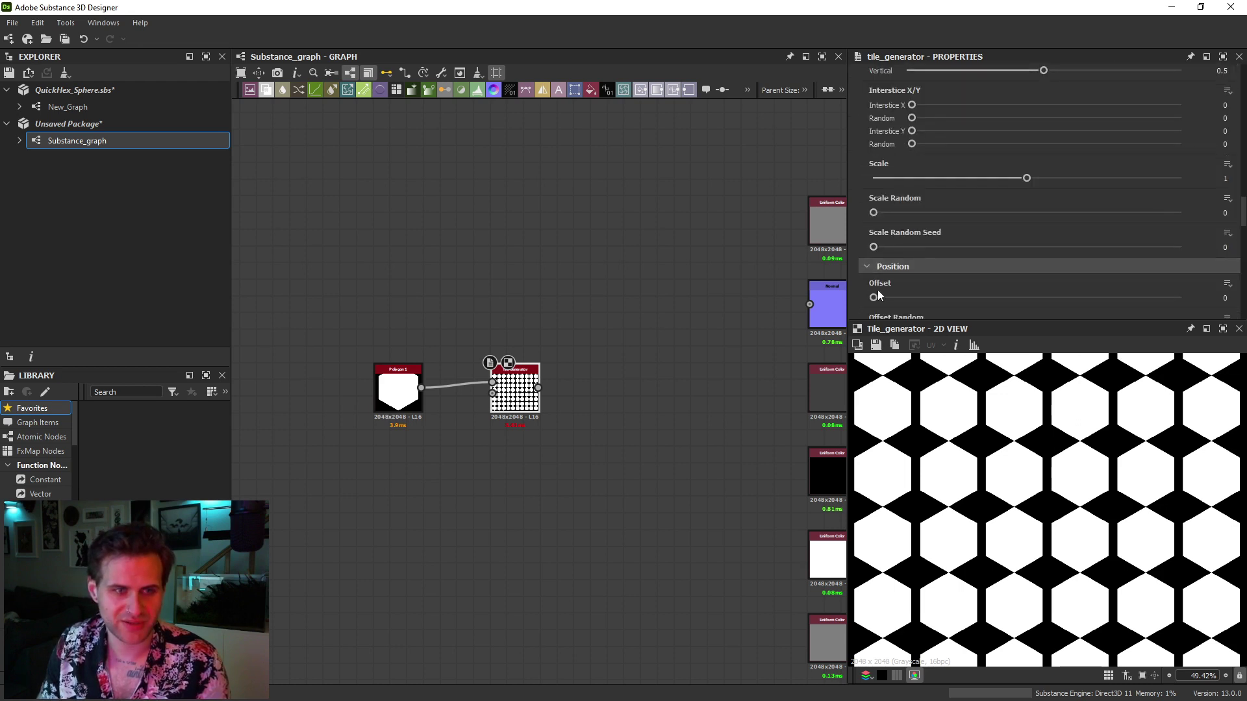
left_click_drag(874, 297, 988, 298)
type("0.5")
key("Return")
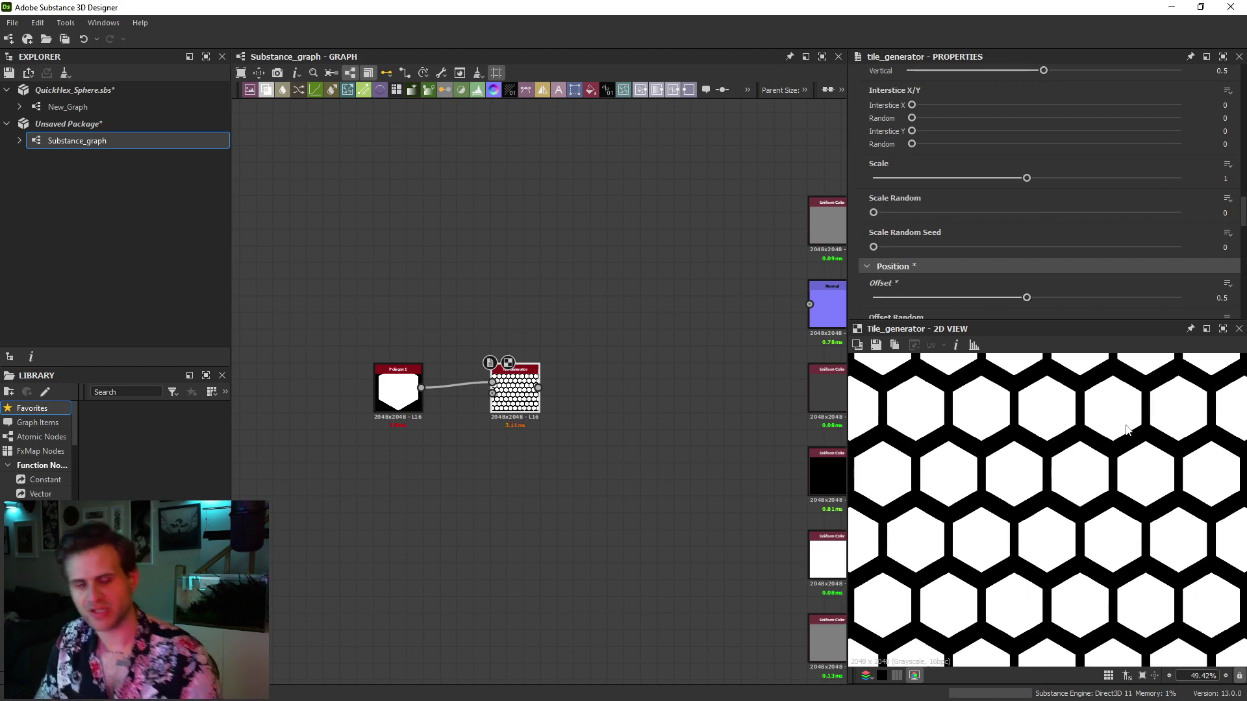
scroll(1091, 482, "down", 2)
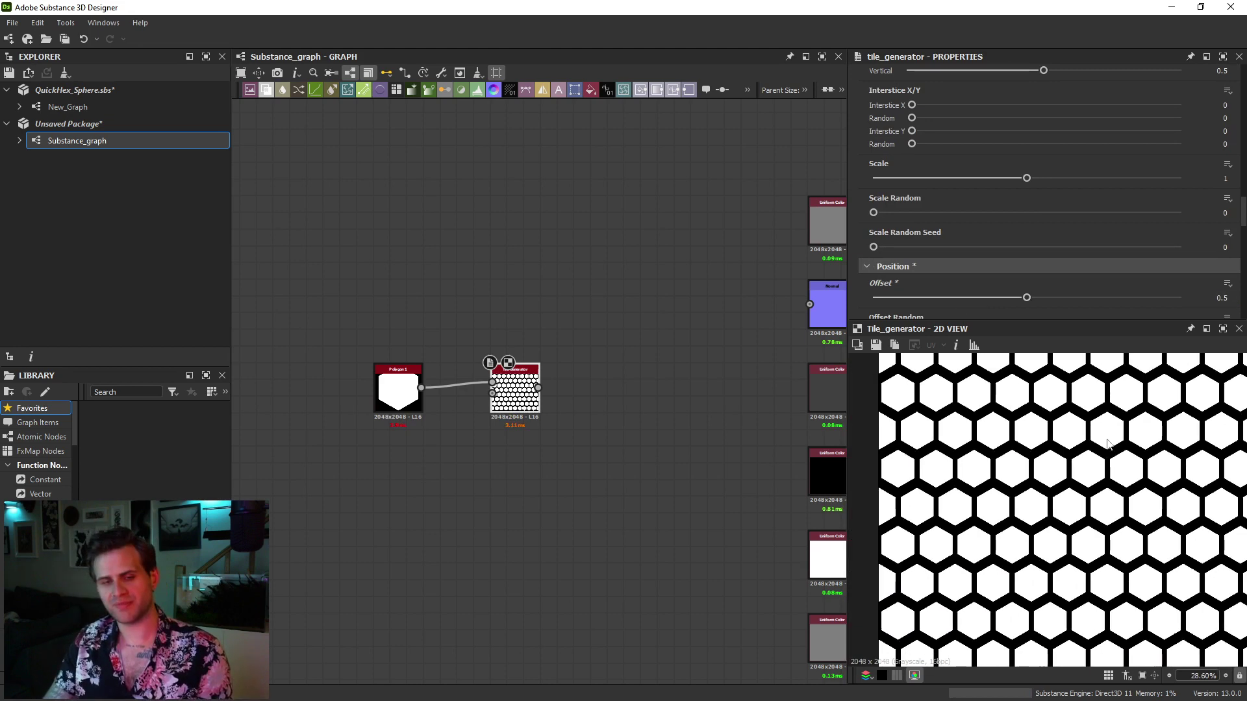
scroll(1072, 477, "up", 3)
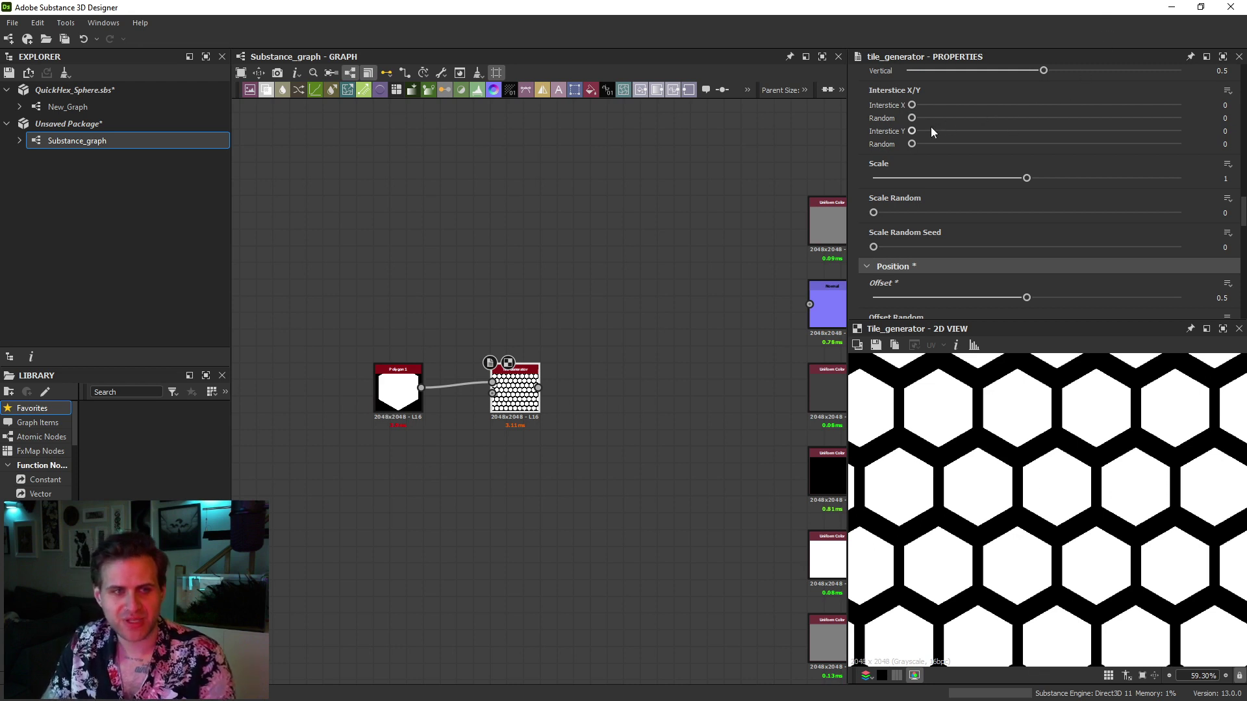
Set the Tile Generator's Interstice X to 0.11 and Interstice Y to 0.01, and its Y Amount to 12
left_click_drag(913, 130, 941, 105)
scroll(1093, 499, "down", 5)
scroll(1052, 411, "up", 4)
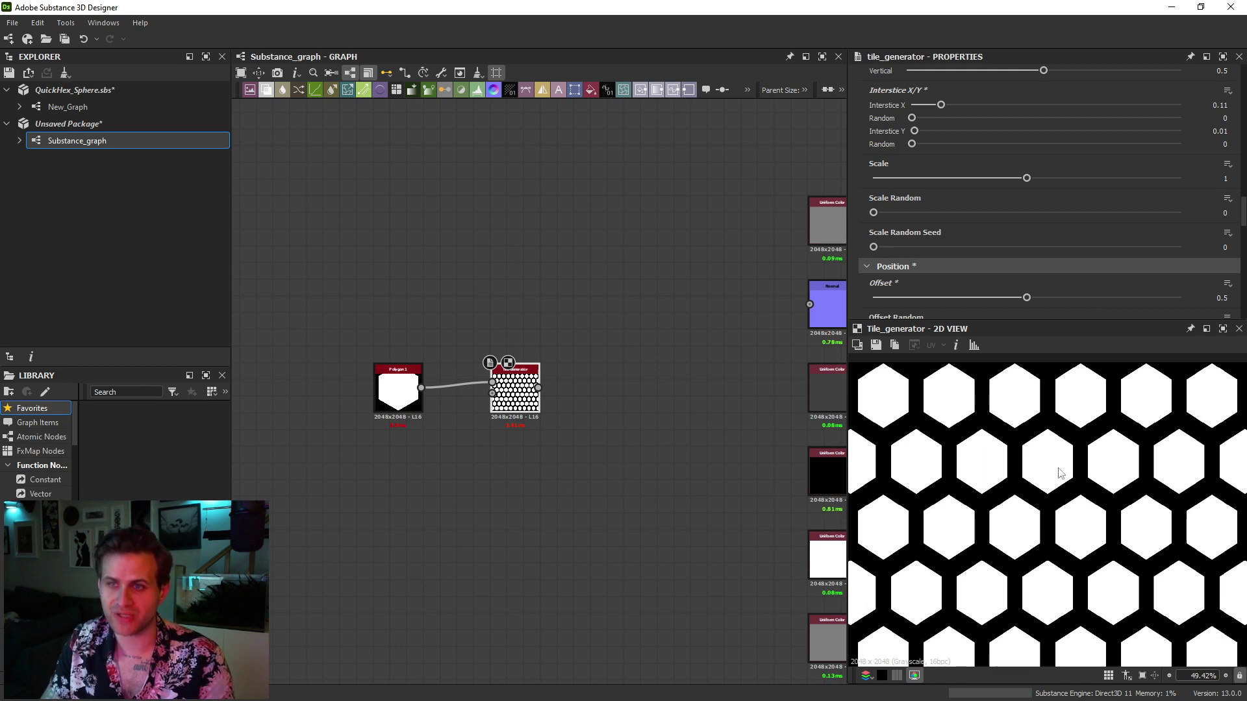
scroll(981, 141, "up", 10)
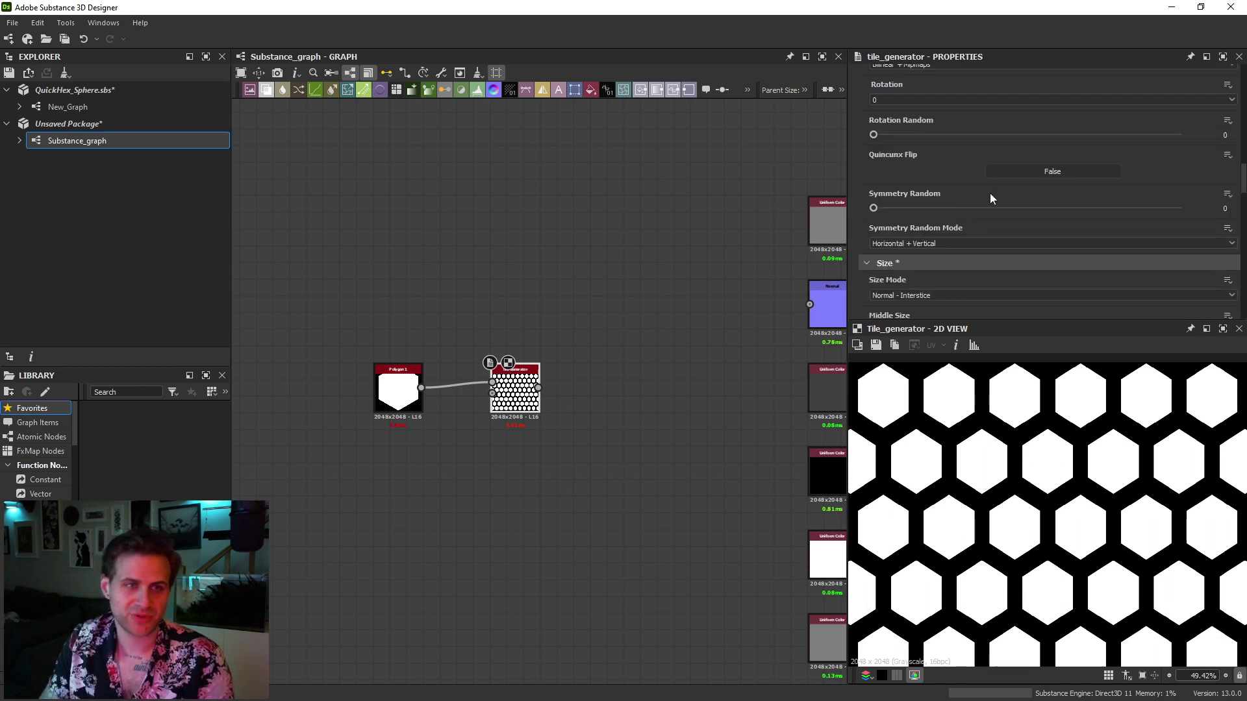
scroll(903, 162, "up", 6)
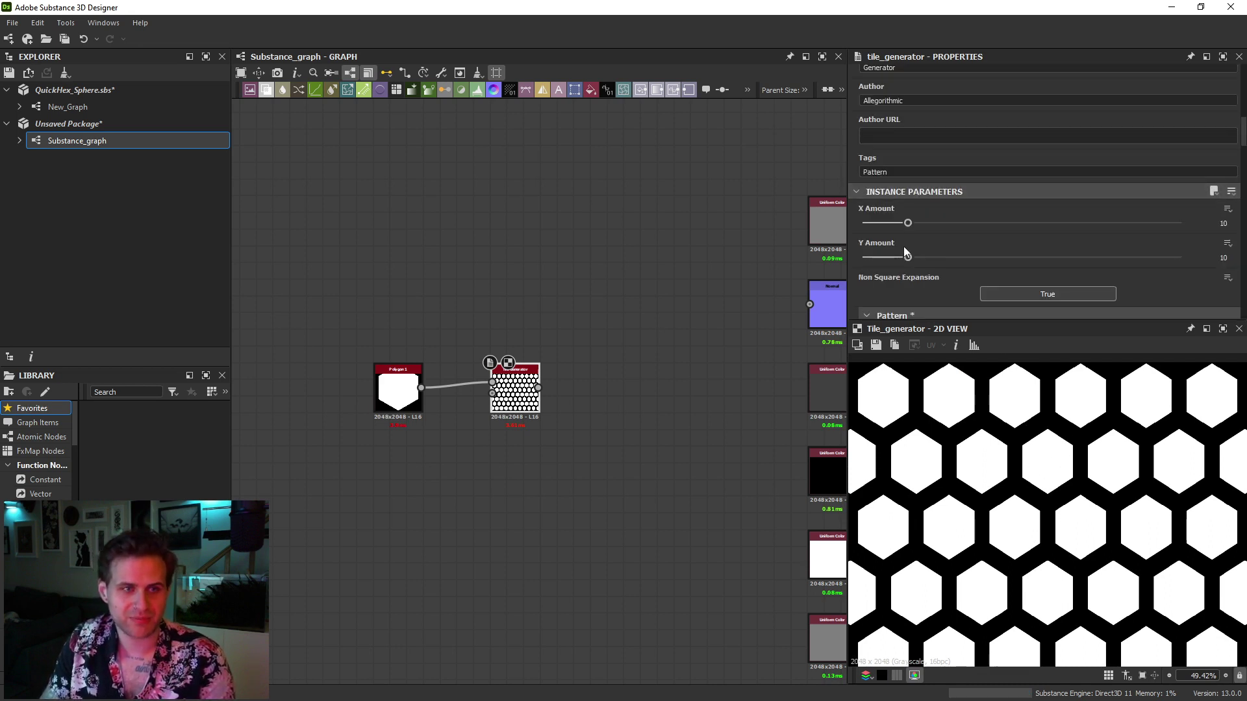
left_click_drag(911, 257, 919, 259)
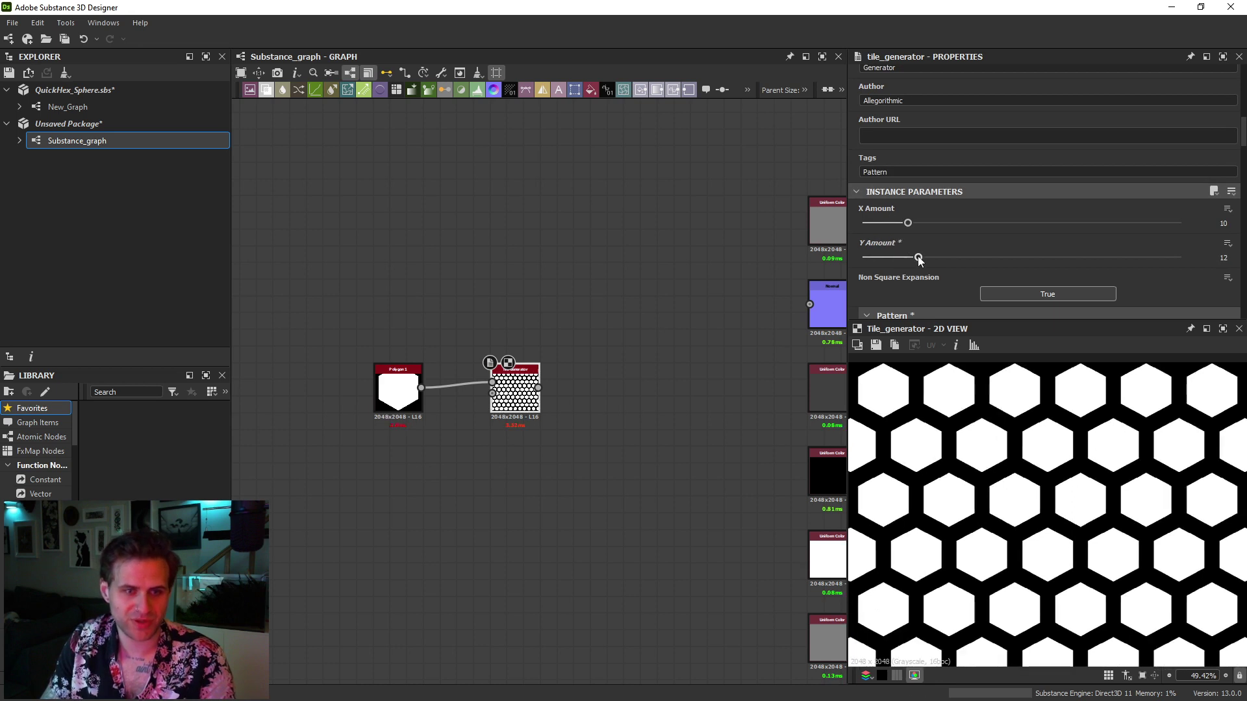
Set the Tile Generator's scale to 1.09
scroll(1016, 253, "down", 10)
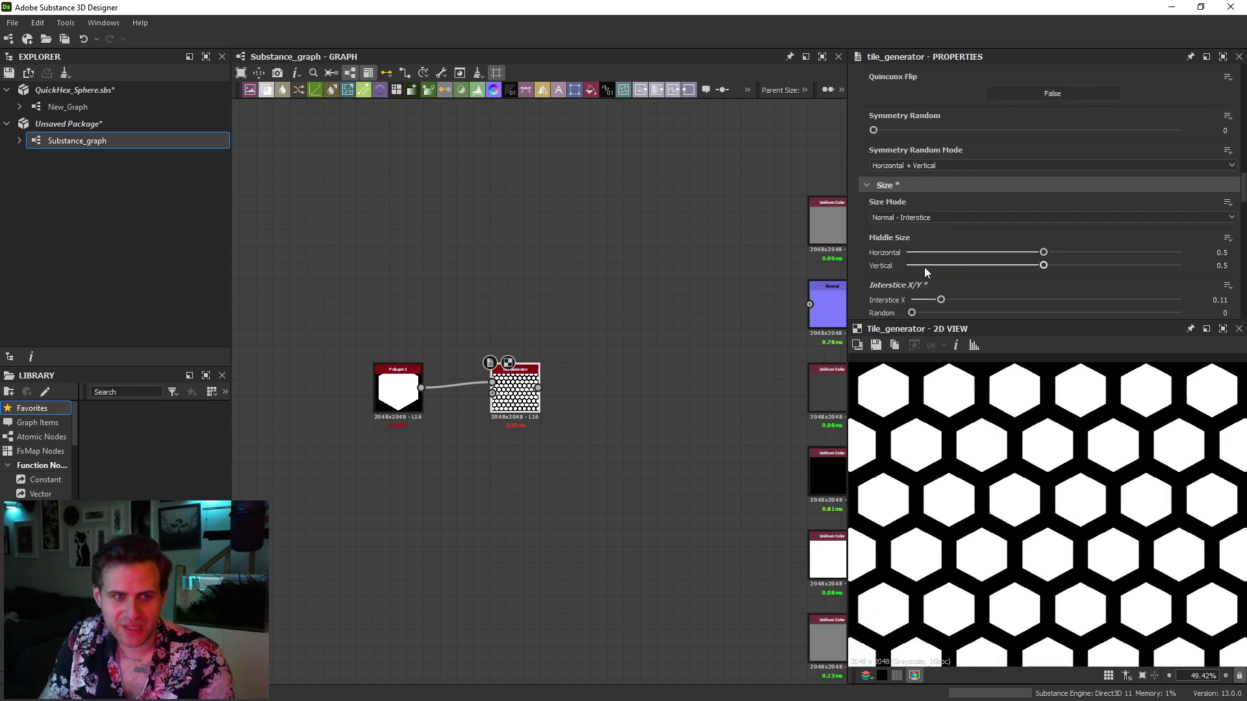
scroll(926, 275, "down", 2)
left_click_drag(1034, 293, 1040, 294)
Examine the hexagon pattern in the 2D view, checking with the tiling display how it repeats across the texture borders
scroll(1112, 436, "down", 3)
scroll(1110, 432, "down", 1)
key("space")
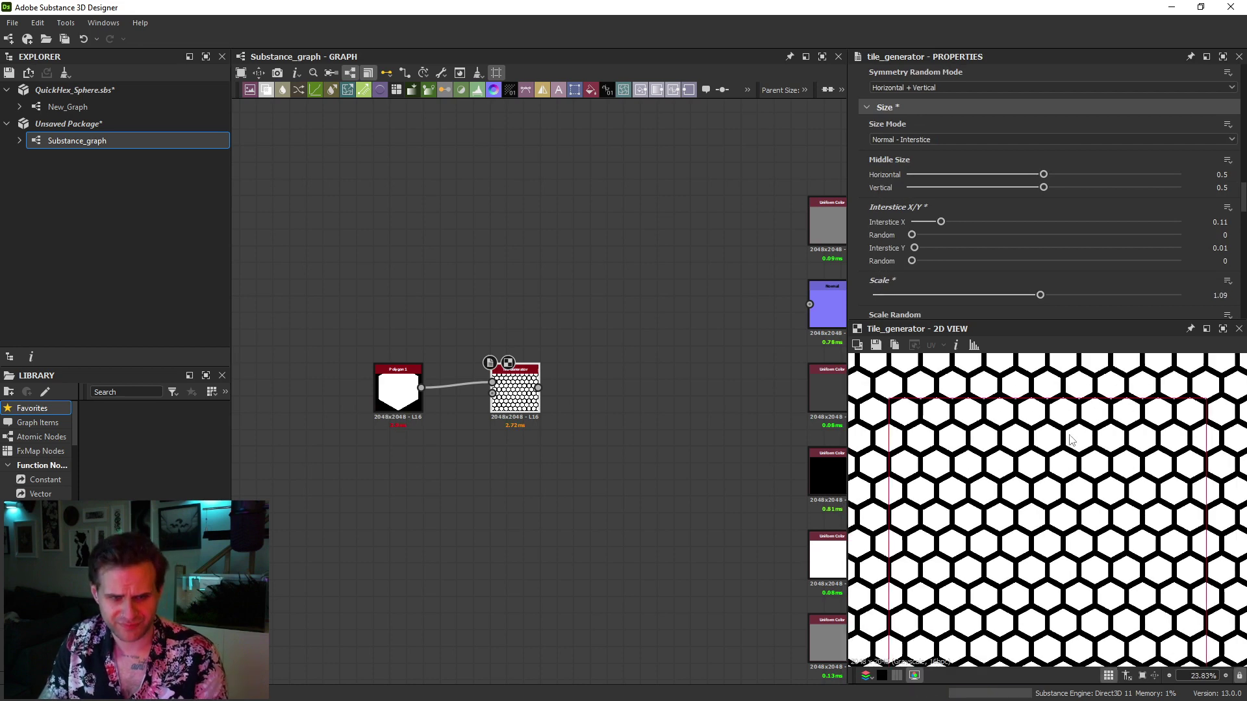
scroll(1045, 413, "up", 1)
scroll(1057, 468, "up", 5)
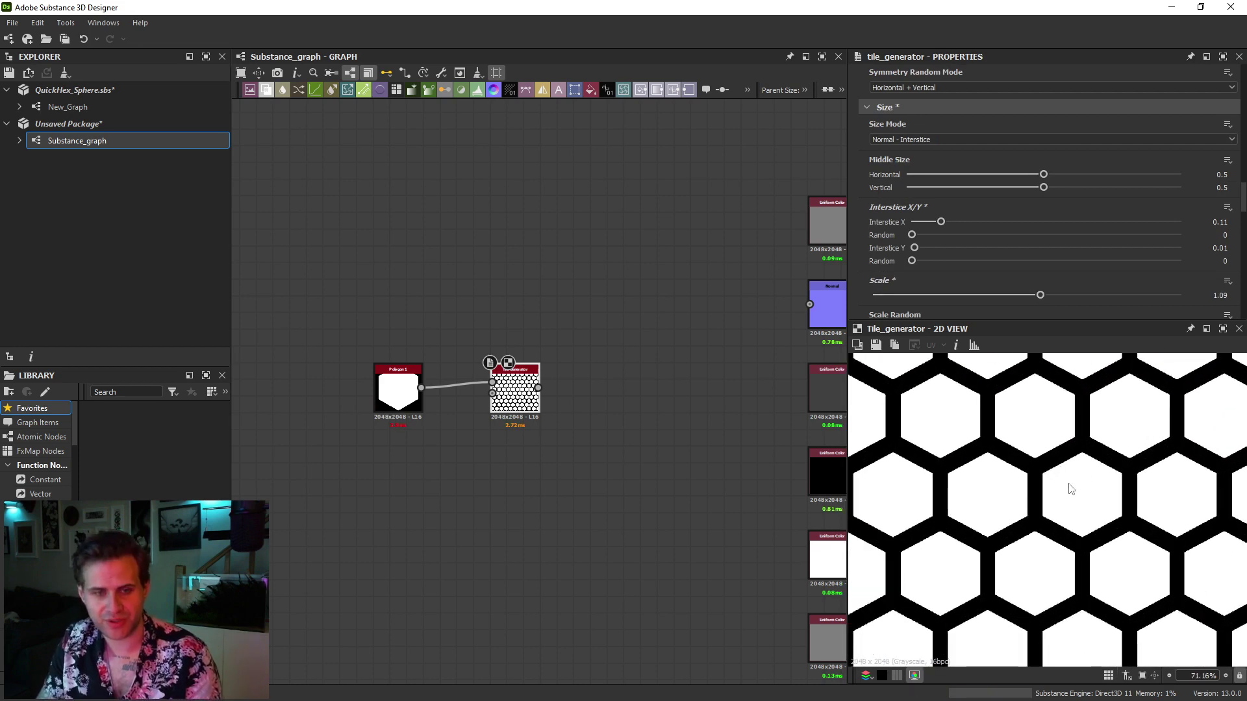
scroll(1073, 586, "down", 5)
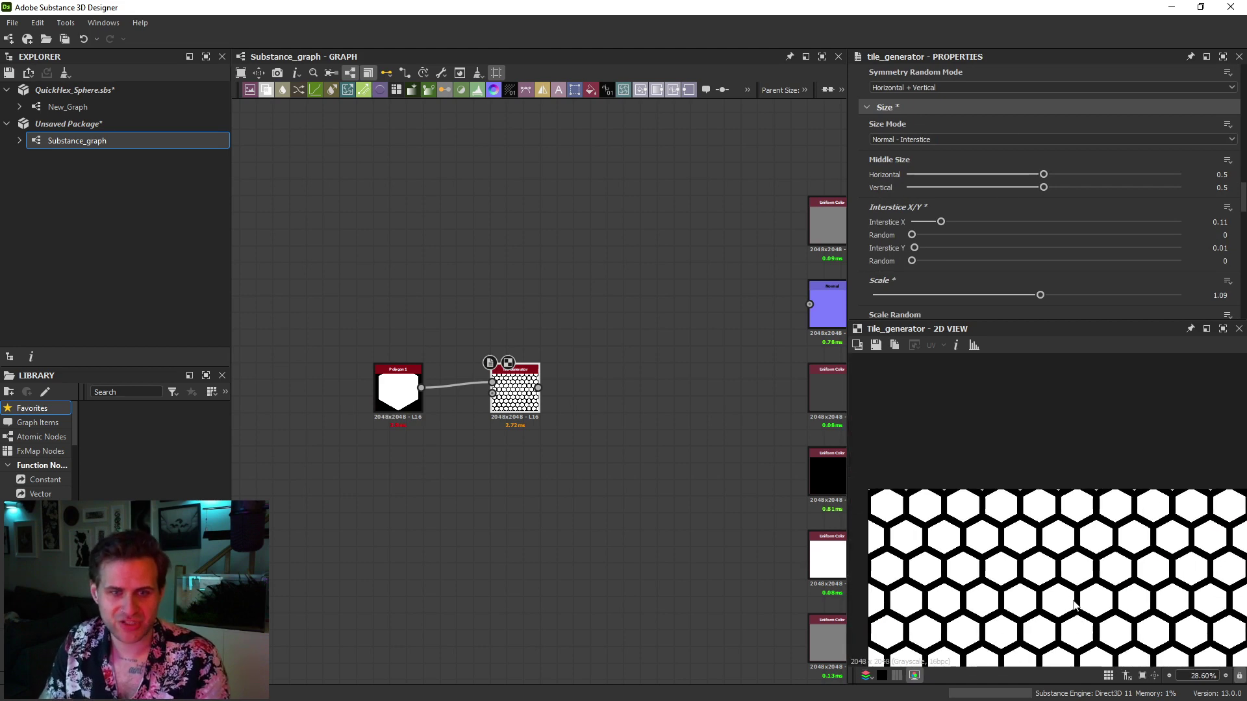
scroll(1066, 566, "up", 4)
scroll(1078, 549, "down", 1)
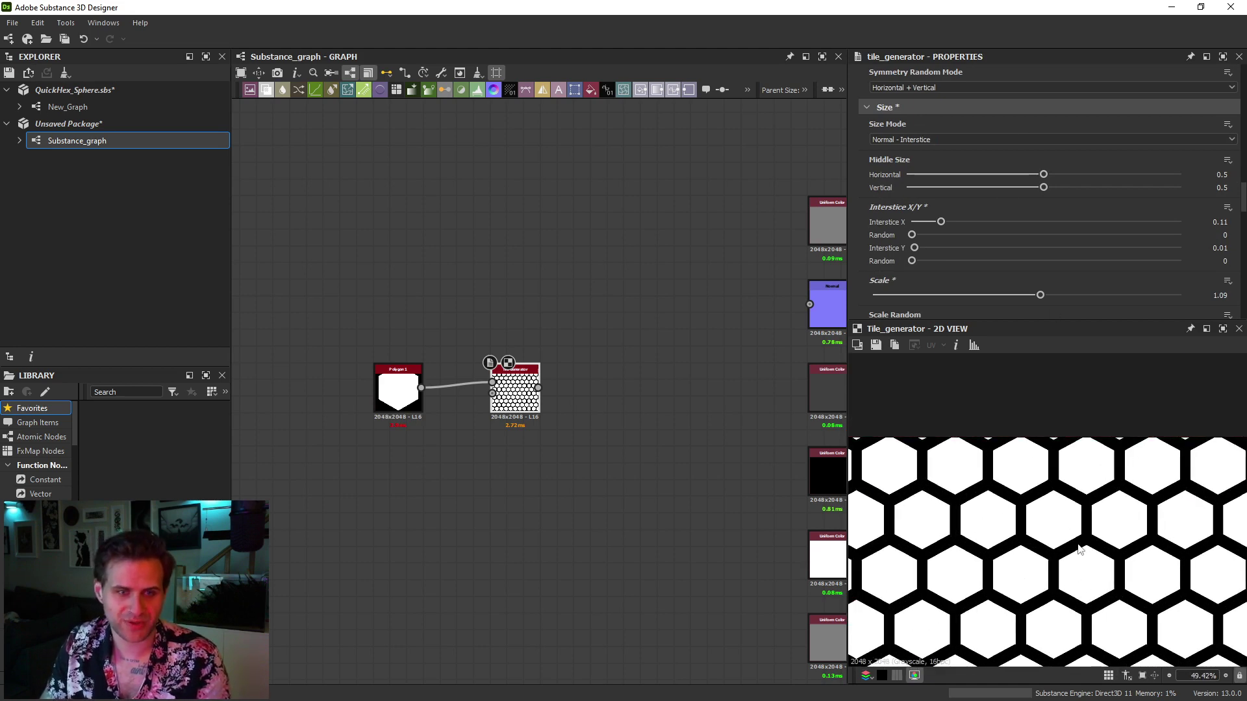
scroll(1017, 231, "up", 1)
scroll(1016, 231, "up", 1)
Try a Y Amount of 11 on the Tile Generator and check the seam between repeats in the tiled preview
scroll(930, 100, "up", 8)
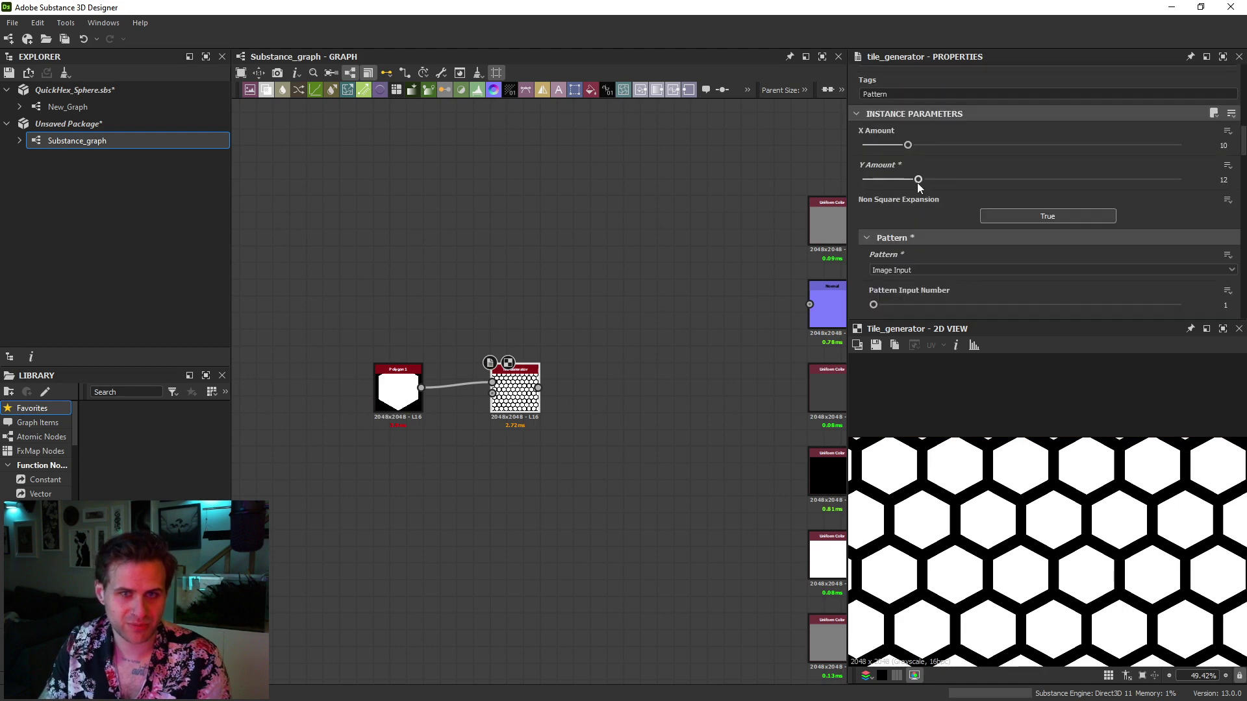
left_click_drag(918, 181, 913, 181)
scroll(1008, 428, "down", 3)
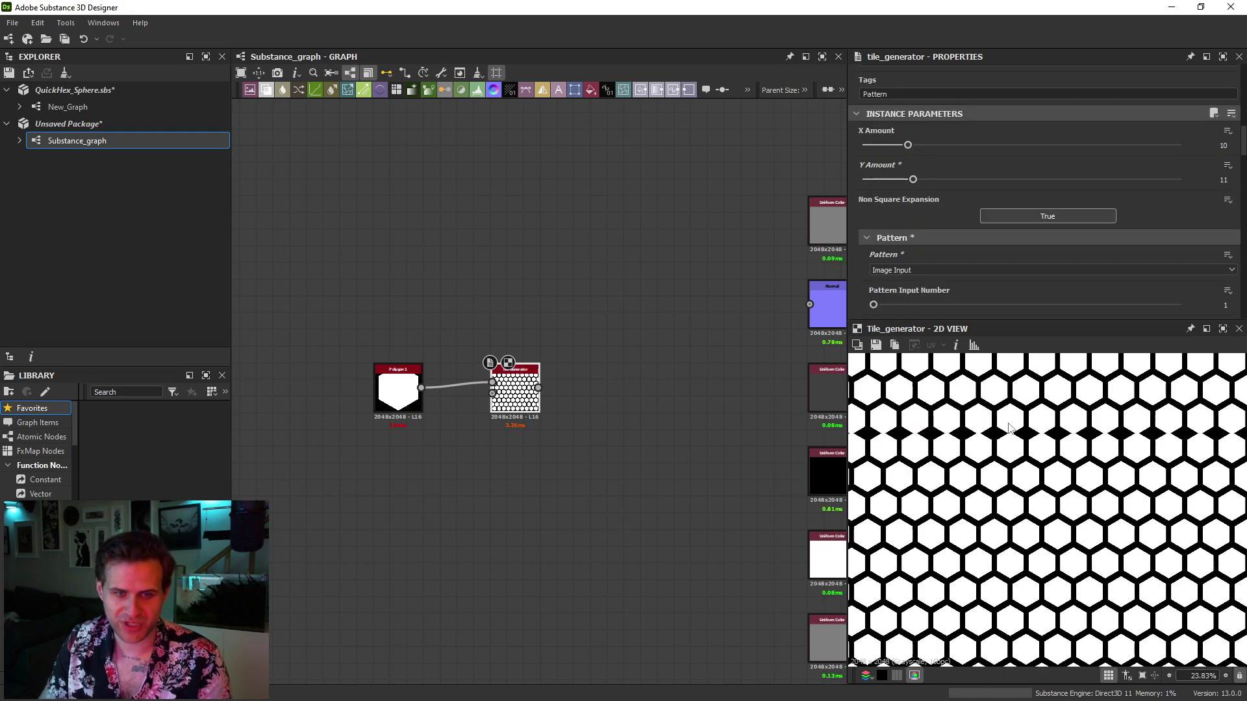
middle_click_drag(1008, 429, 1063, 466)
key("space")
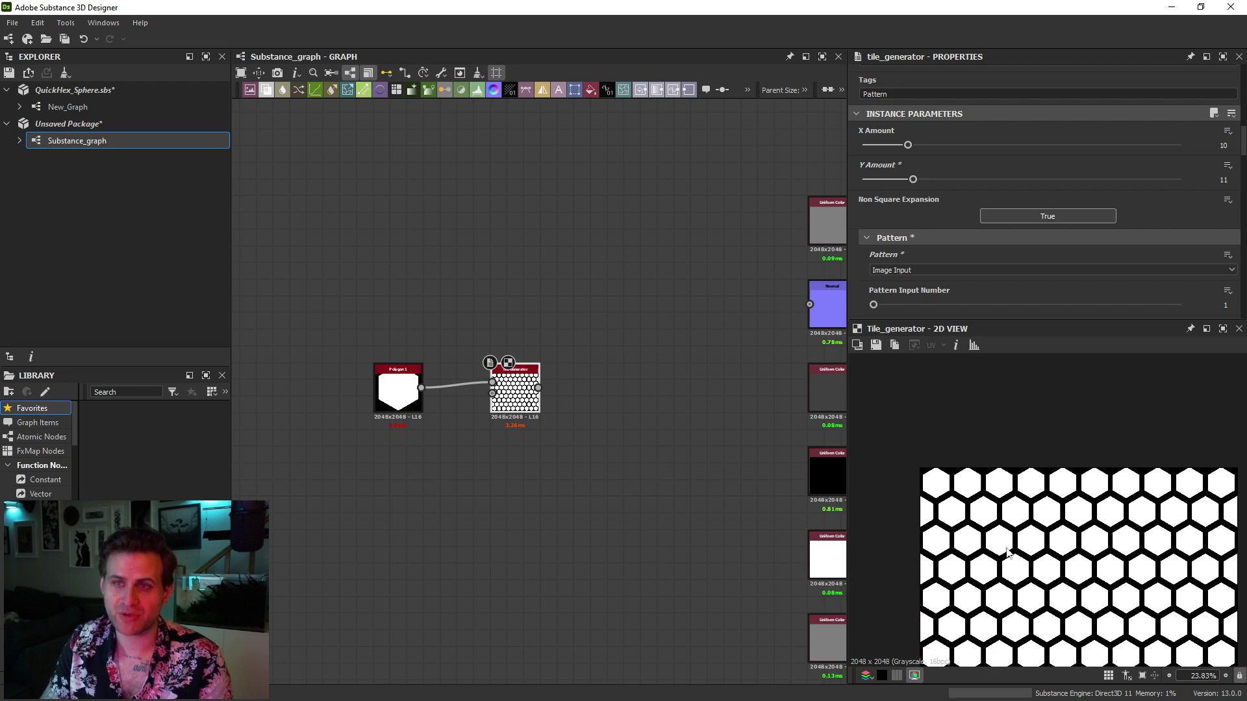
key("t")
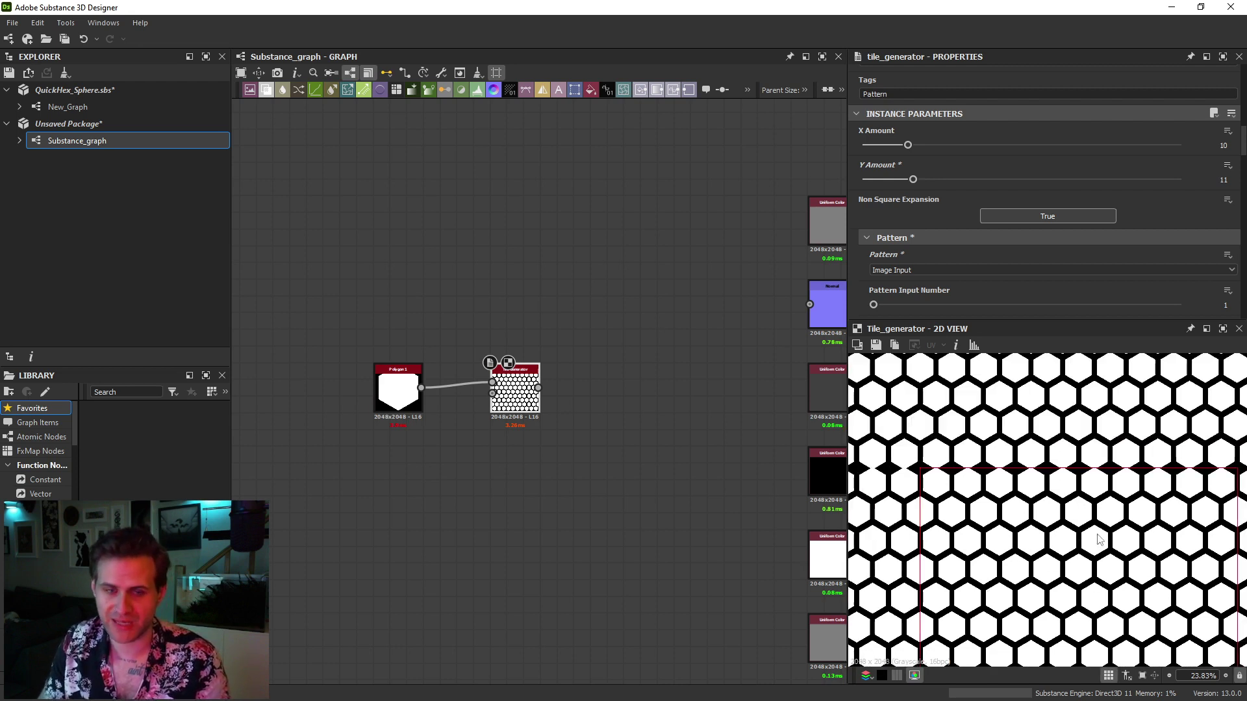
scroll(1066, 470, "up", 2)
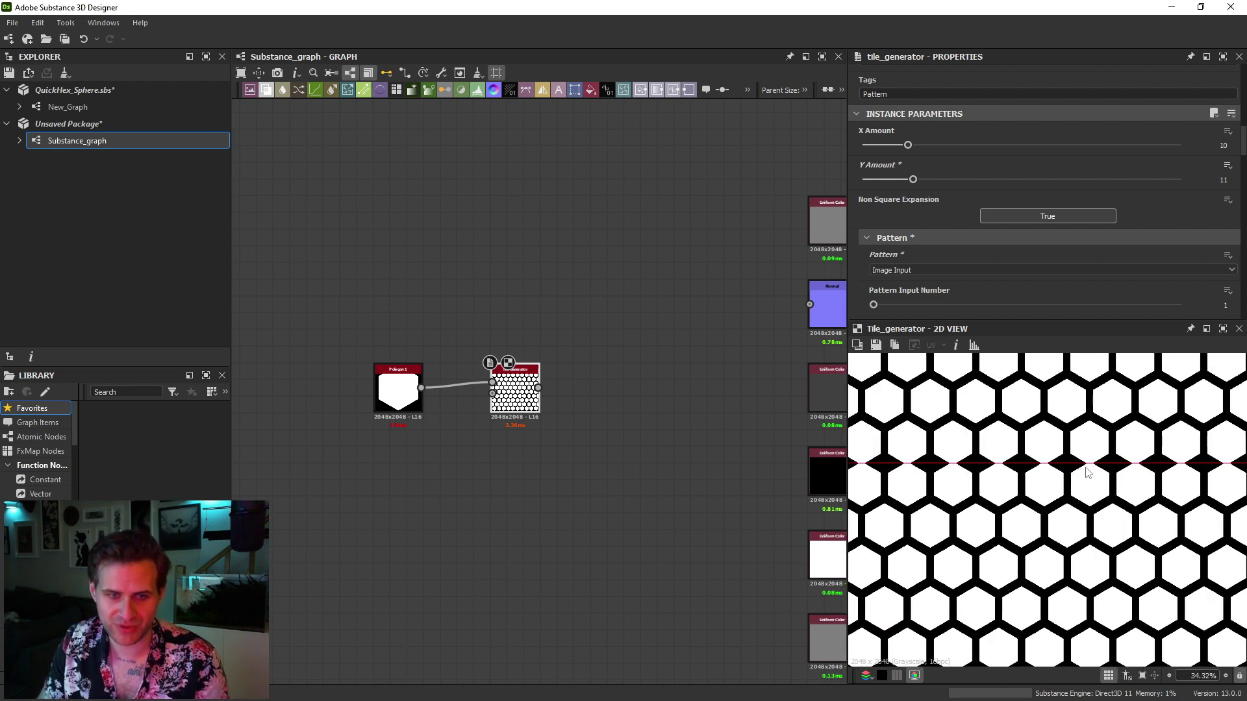
scroll(1095, 466, "up", 2)
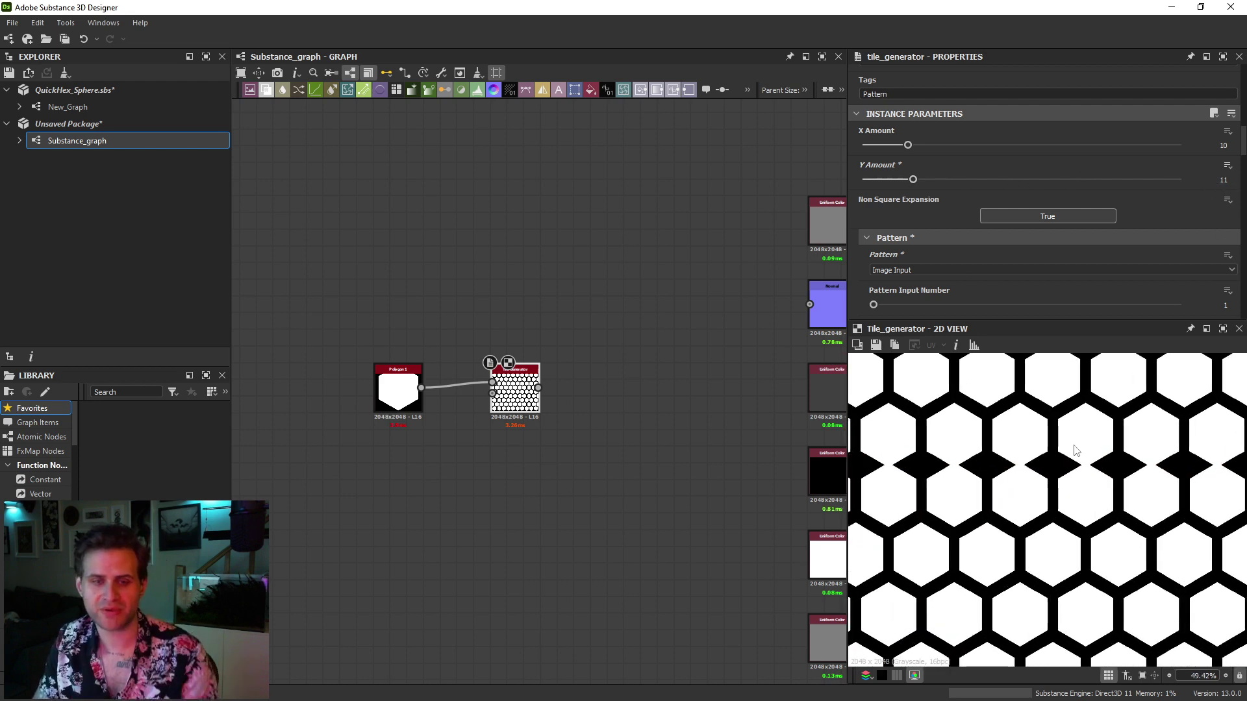
scroll(1052, 484, "down", 5)
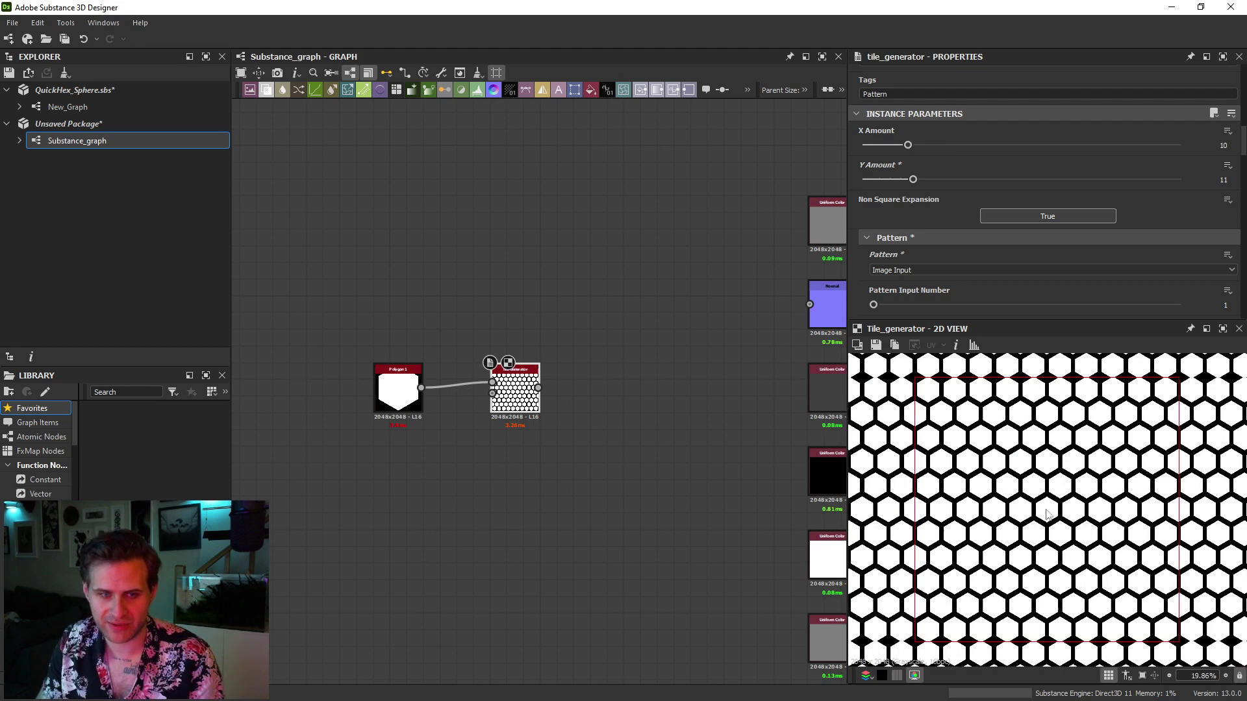
Set the Tile Generator's X Amount to 15 and Y Amount to 18
left_click_drag(914, 180, 949, 179)
scroll(1078, 442, "up", 3)
scroll(1078, 442, "up", 2)
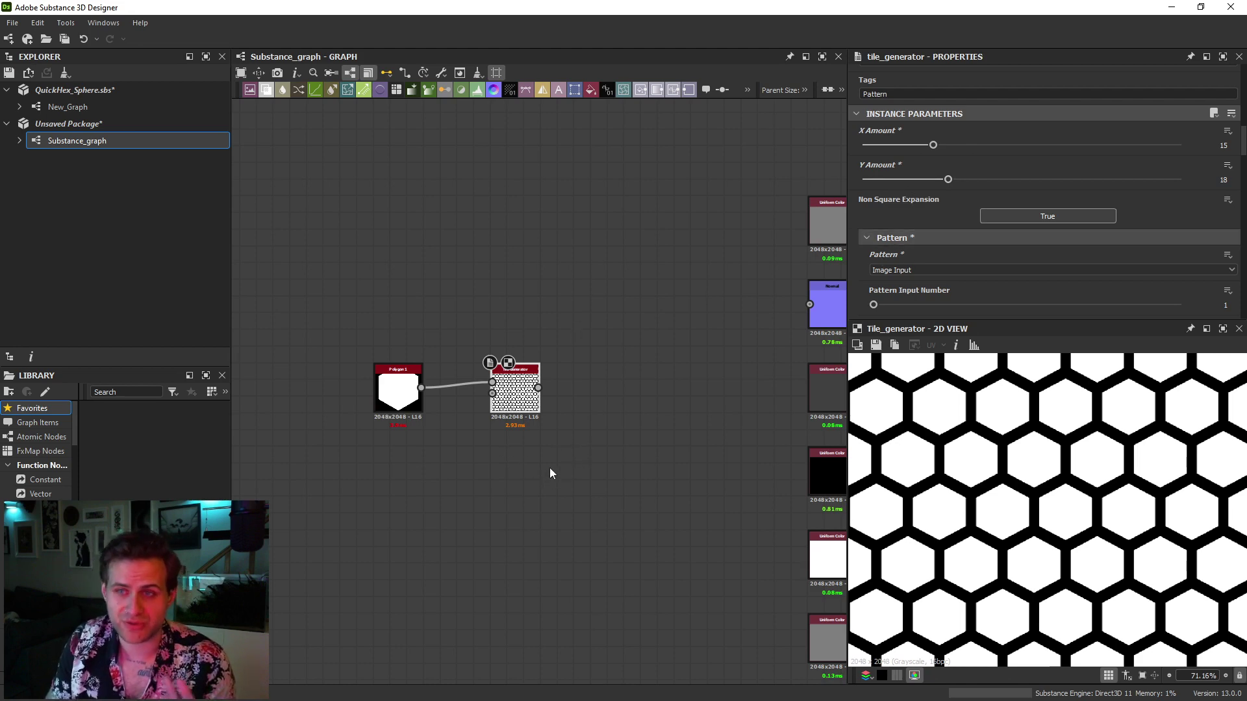
Add a second Tile Generator node and place it below the Polygon 1 node
middle_click_drag(580, 407, 601, 263)
key("space")
type("ti")
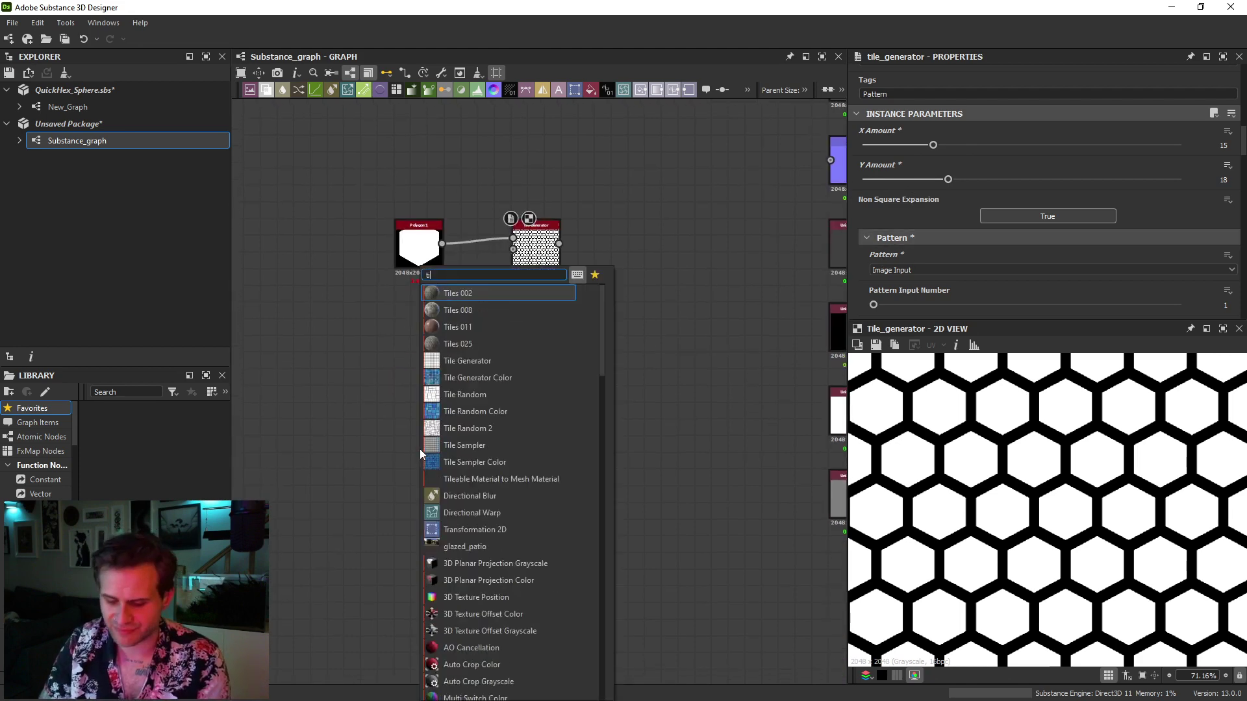
type("le gen")
key("Escape")
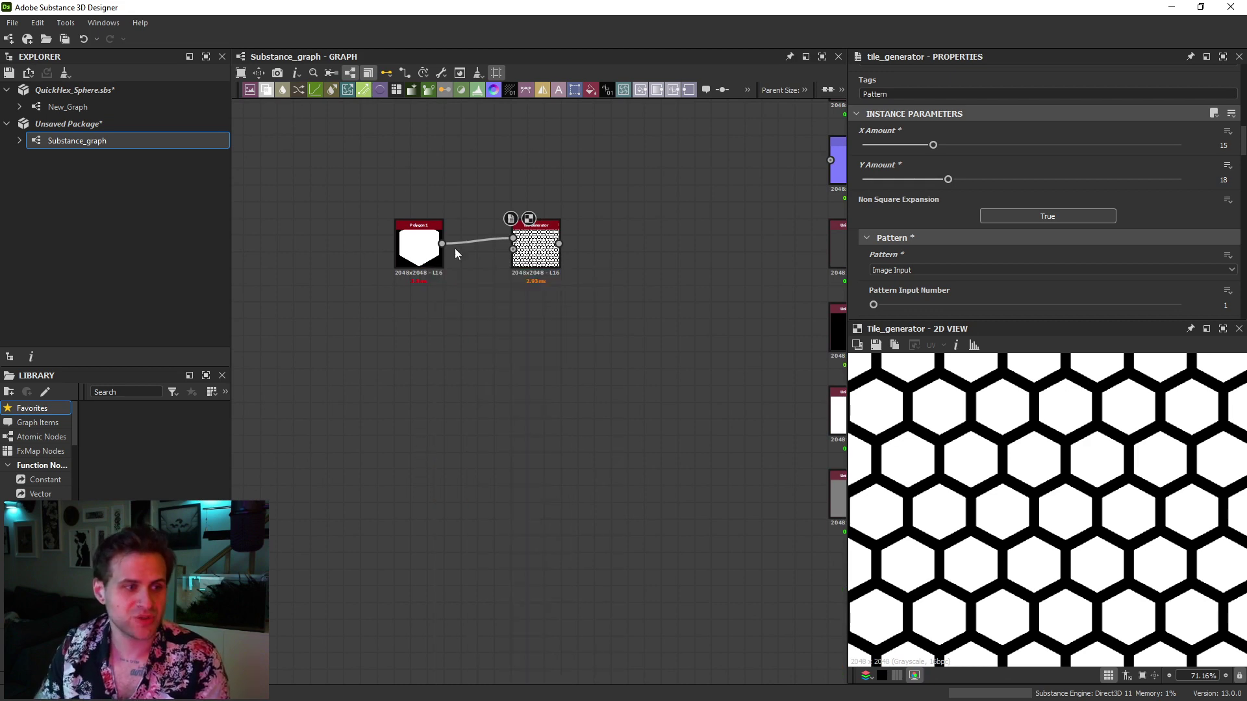
scroll(455, 248, "up", 1)
left_click_drag(413, 507, 414, 467)
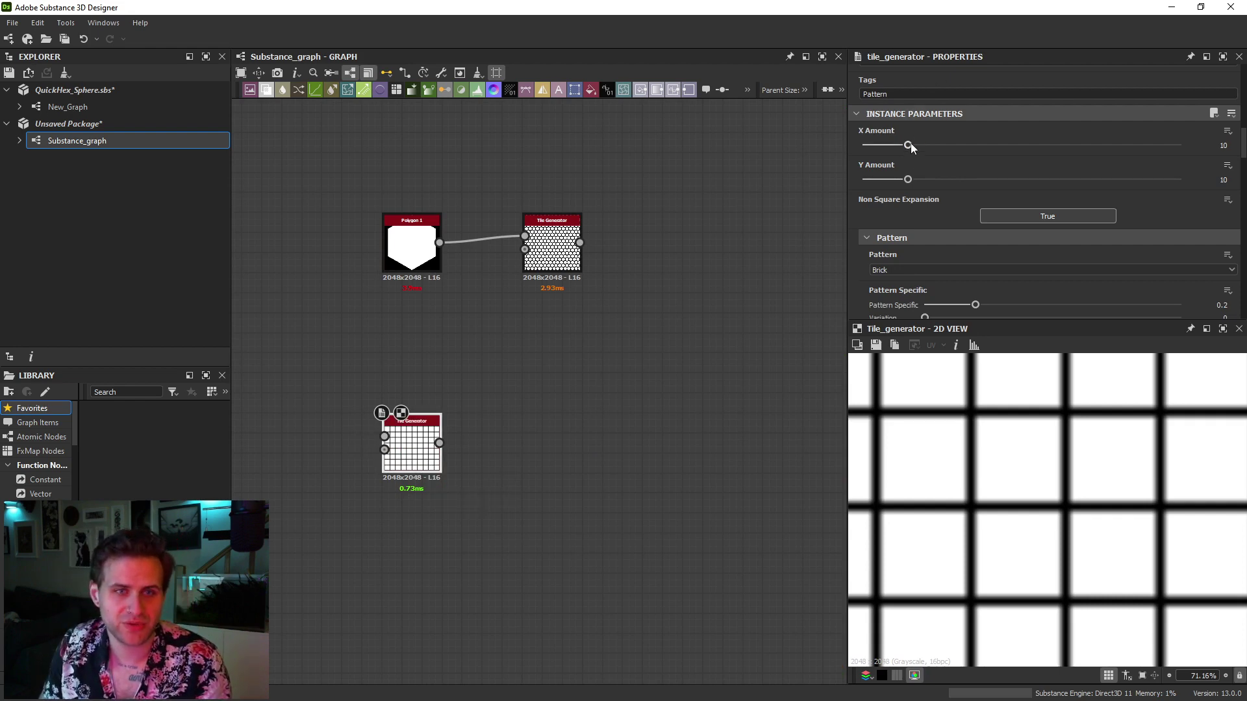
Set the second Tile Generator's pattern to Square
left_click(921, 271)
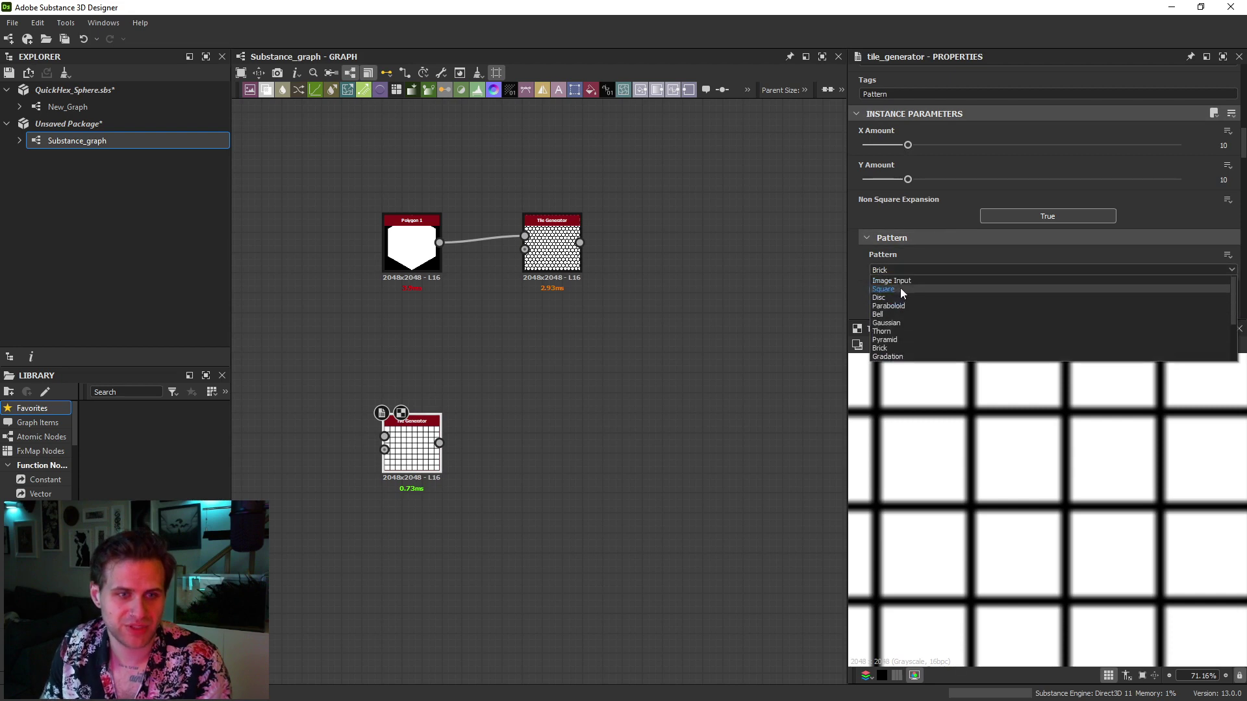
left_click(900, 288)
scroll(960, 213, "down", 10)
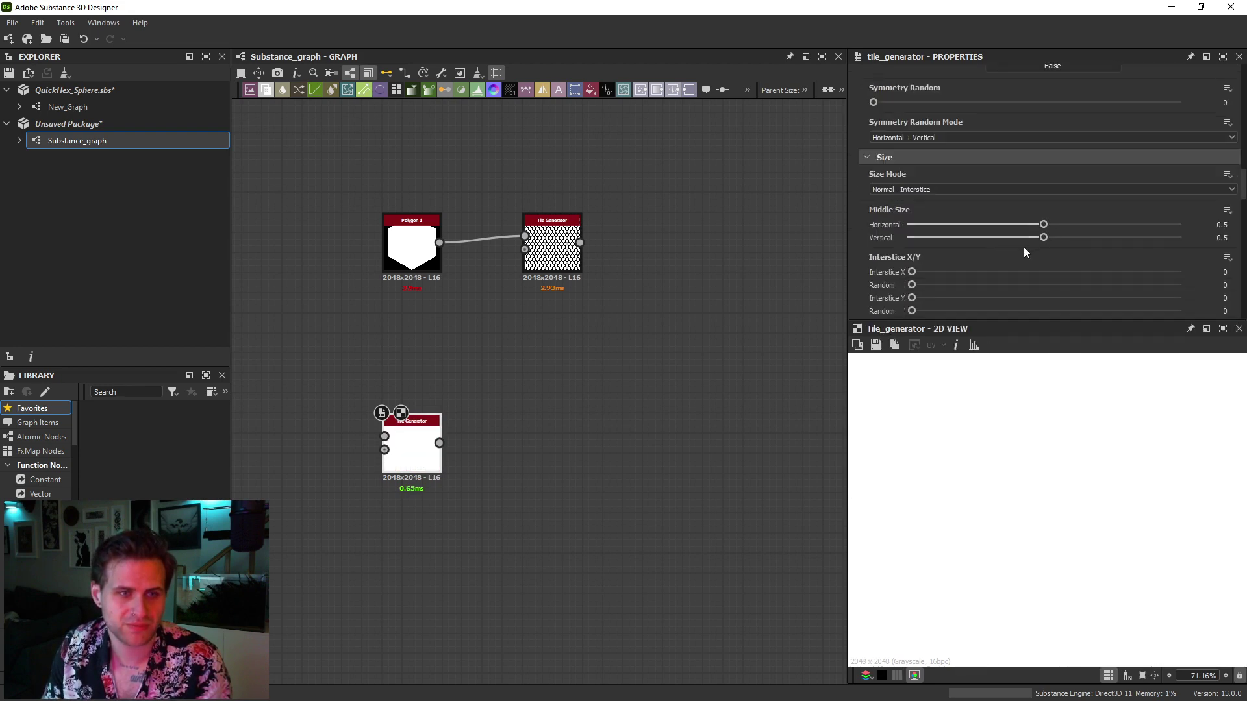
Set the second Tile Generator's Scale to about 0.14 to shrink its squares into small dots
scroll(971, 248, "down", 8)
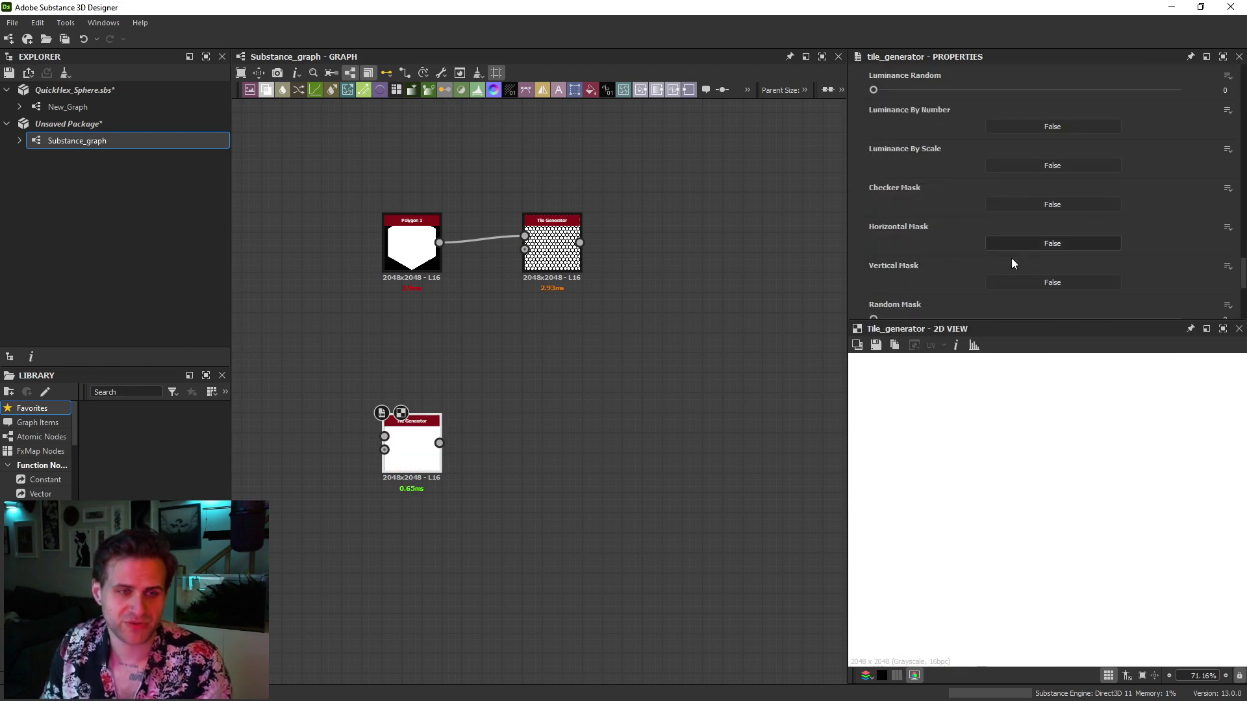
scroll(1000, 253, "up", 3)
scroll(985, 232, "up", 4)
scroll(951, 202, "up", 8)
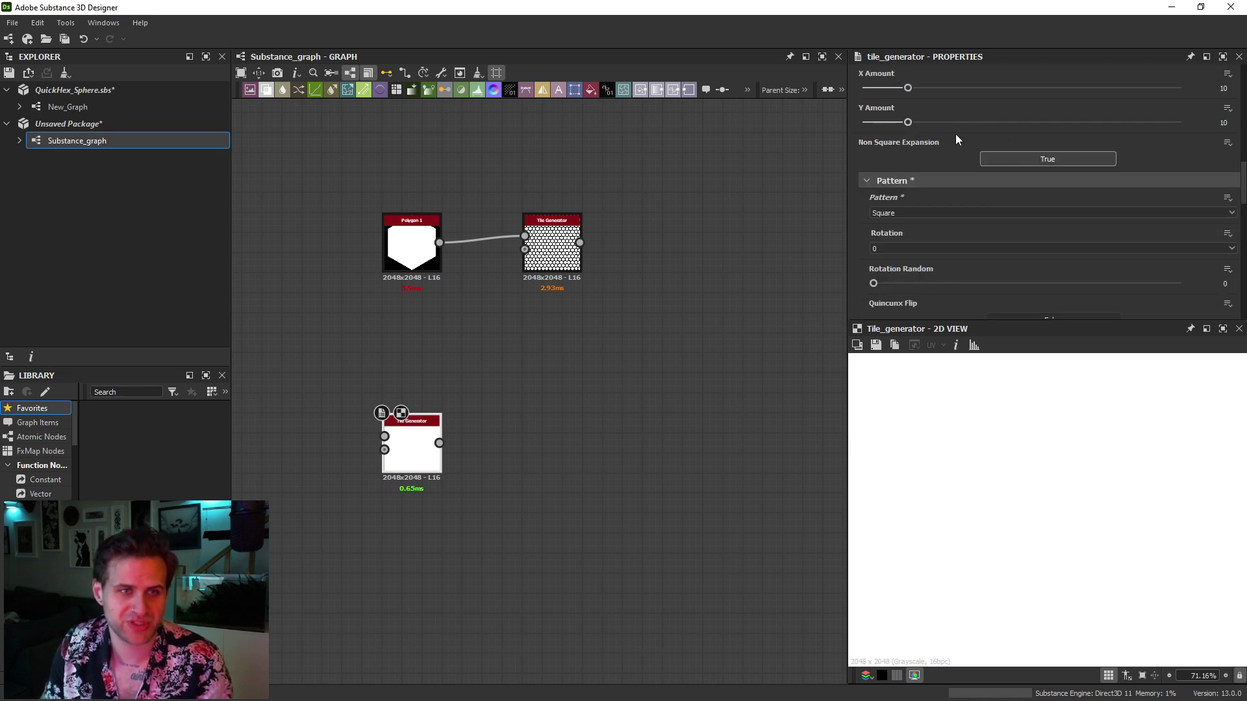
scroll(1022, 192, "down", 4)
scroll(1010, 205, "down", 2)
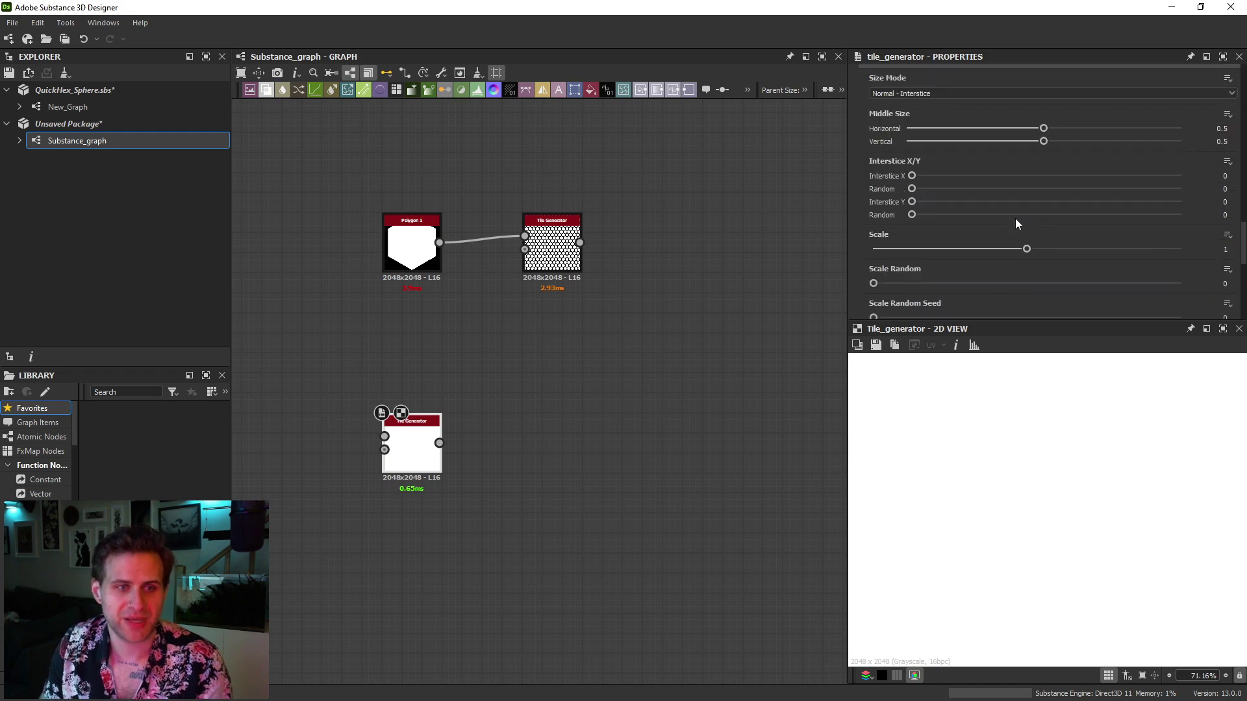
left_click_drag(1024, 252, 895, 261)
scroll(868, 161, "down", 4)
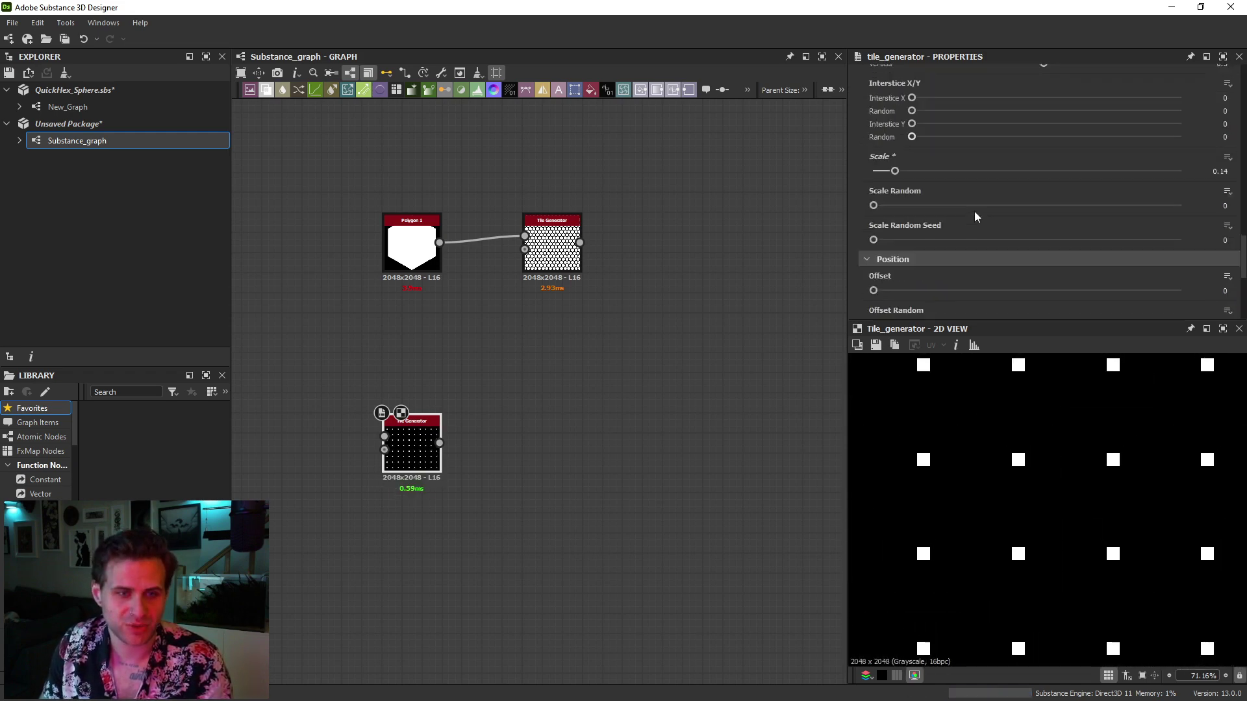
Set the second Tile Generator's Offset to 0.5 so that its rows are staggered
scroll(868, 157, "up", 2)
left_click_drag(896, 92, 982, 100)
scroll(945, 202, "down", 3)
type("0.5")
key("Return")
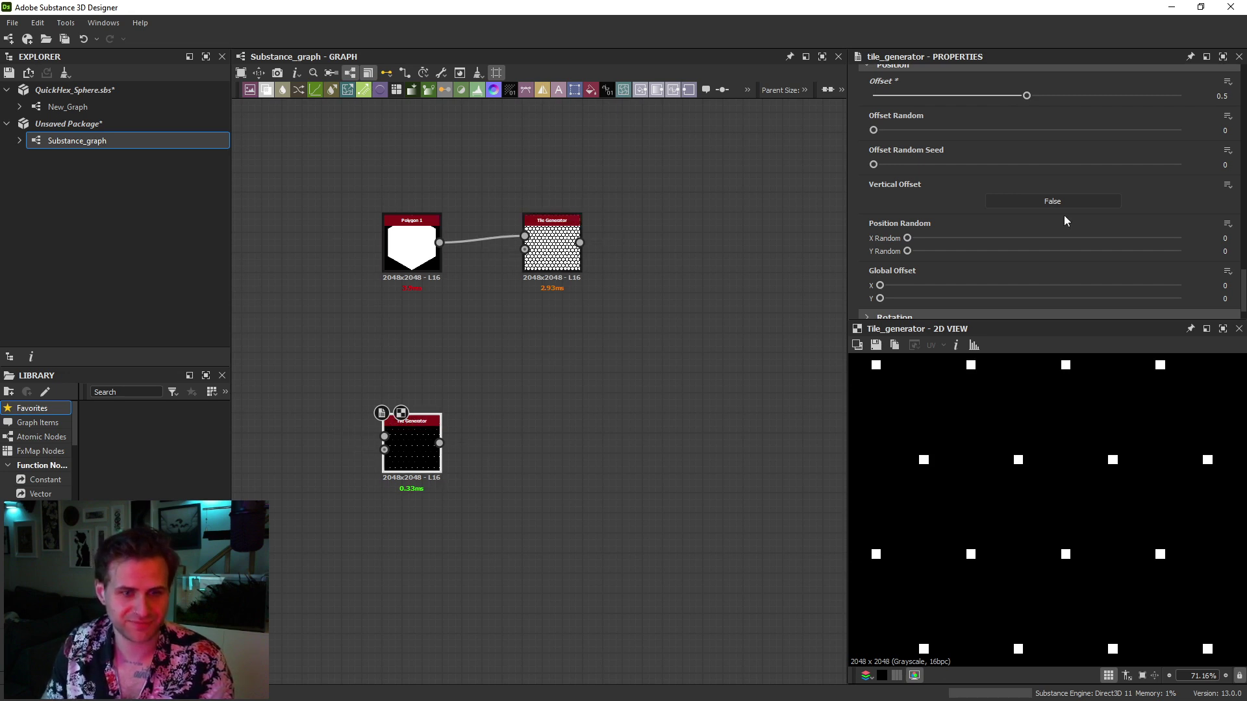
Set the second Tile Generator's Luminance Random to 1 in its color parameters
scroll(1008, 255, "down", 1)
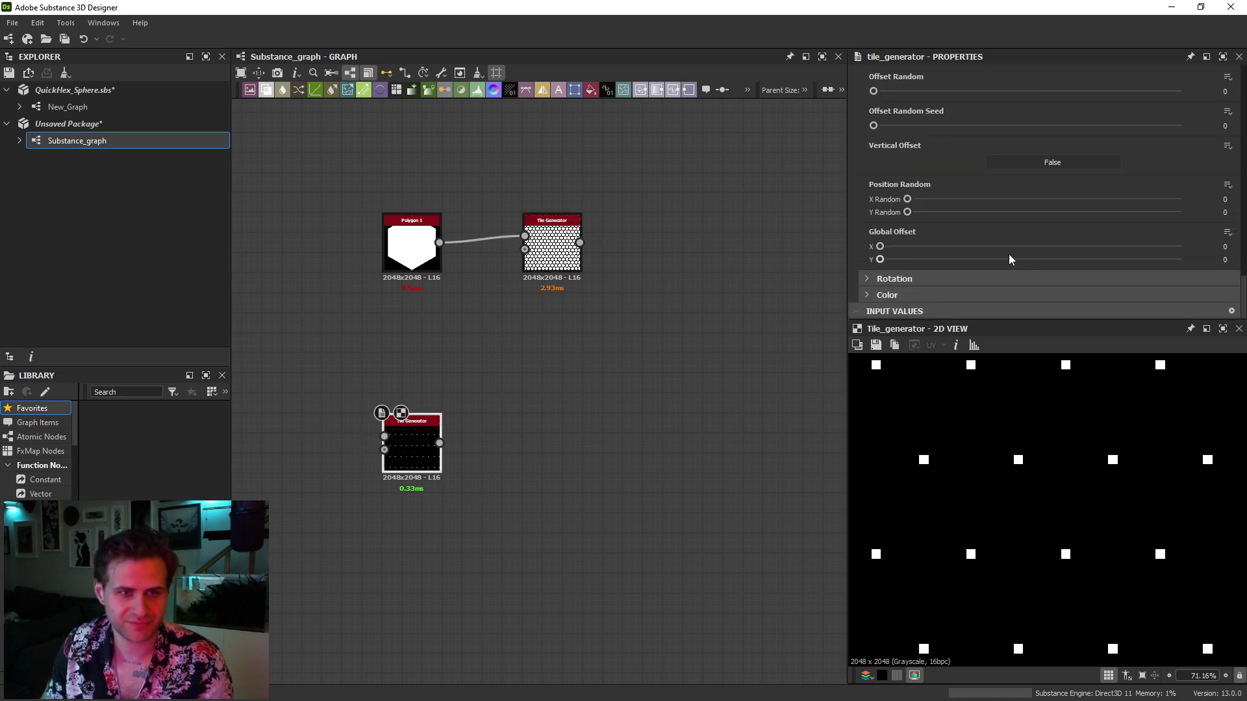
left_click(900, 294)
left_click_drag(907, 305, 1192, 307)
scroll(1093, 469, "down", 2)
Add a Distance node and connect the second Tile Generator's output to its source input
key("space")
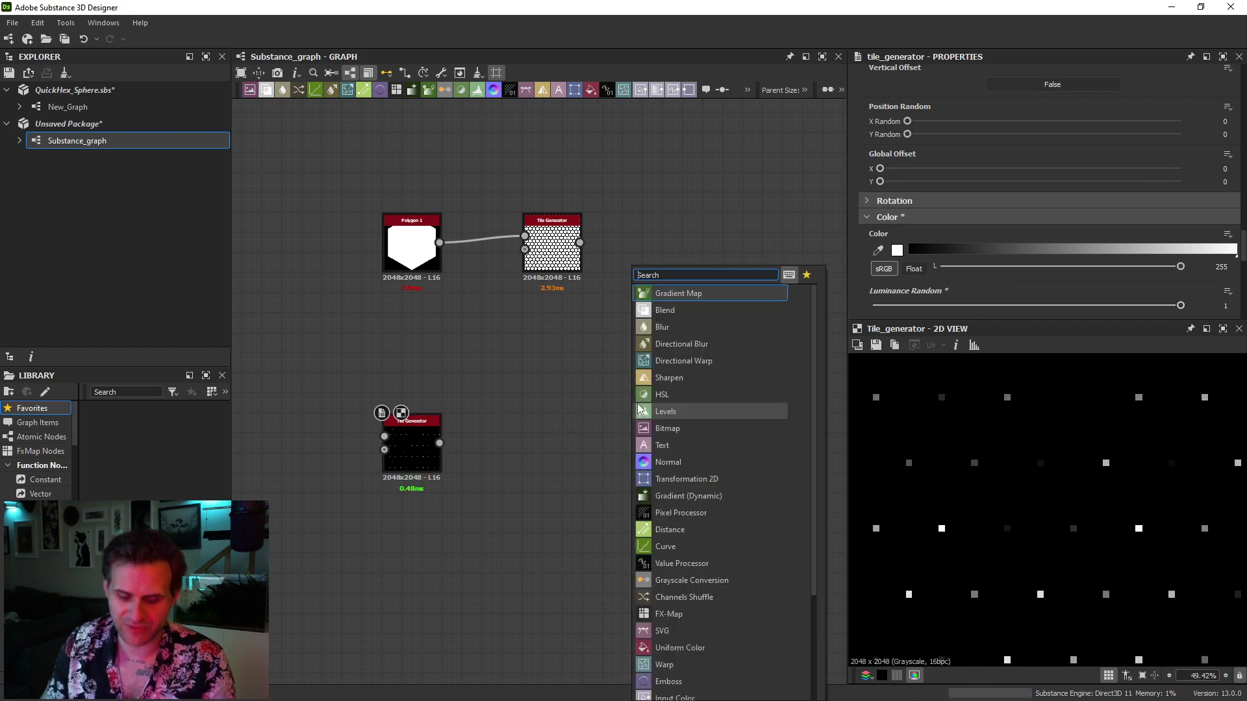
type("dis")
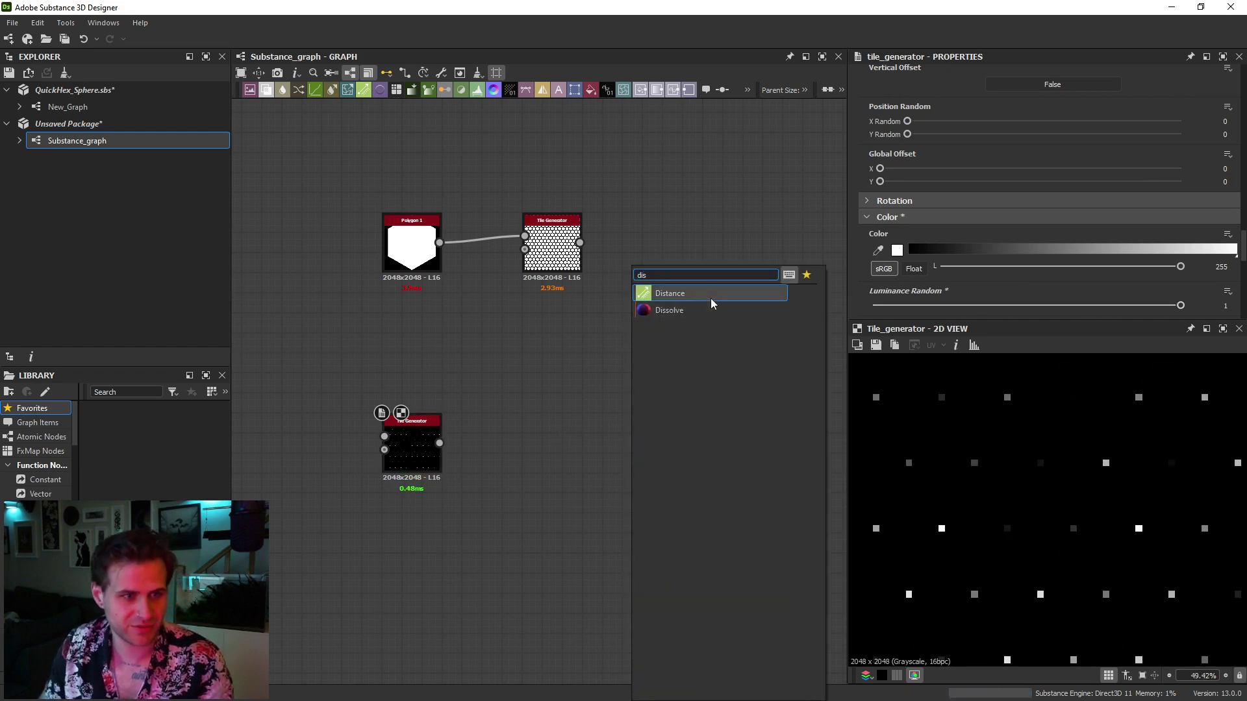
left_click(713, 304)
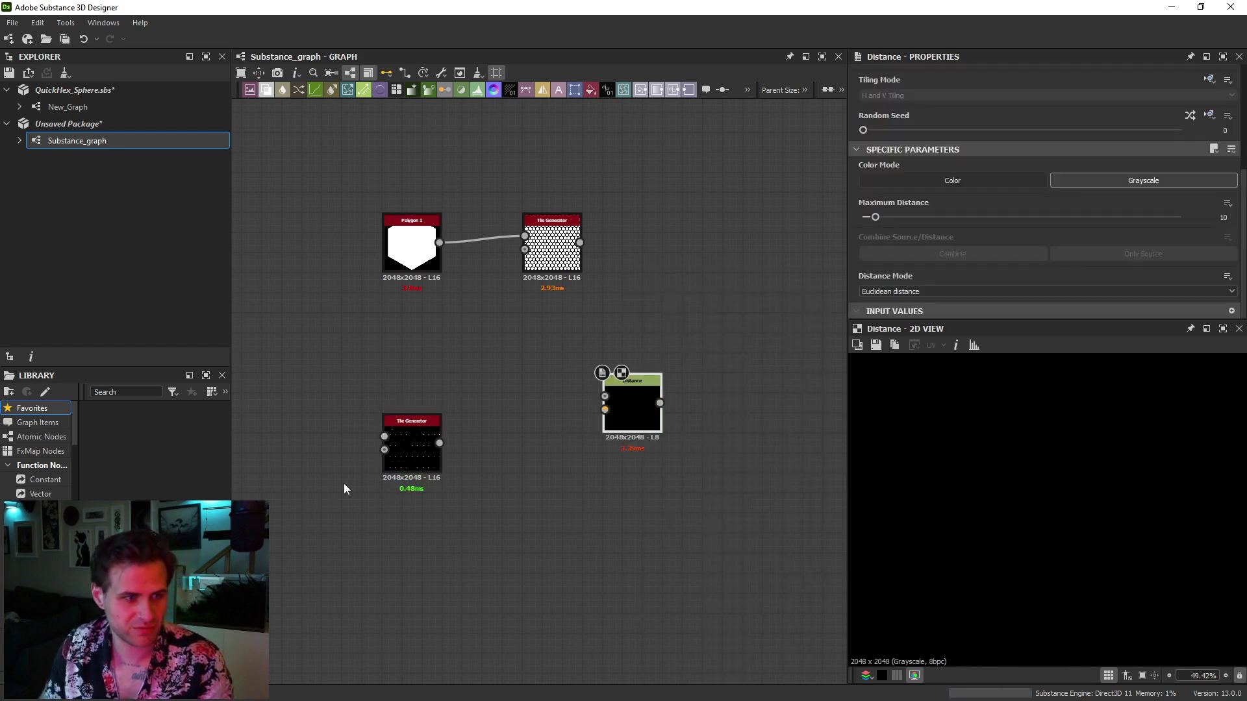
left_click_drag(440, 443, 562, 441)
Add a Histogram Scan node above the Distance node and feed it from the second Tile Generator
key("space")
type("his")
key("Down")
key("Return")
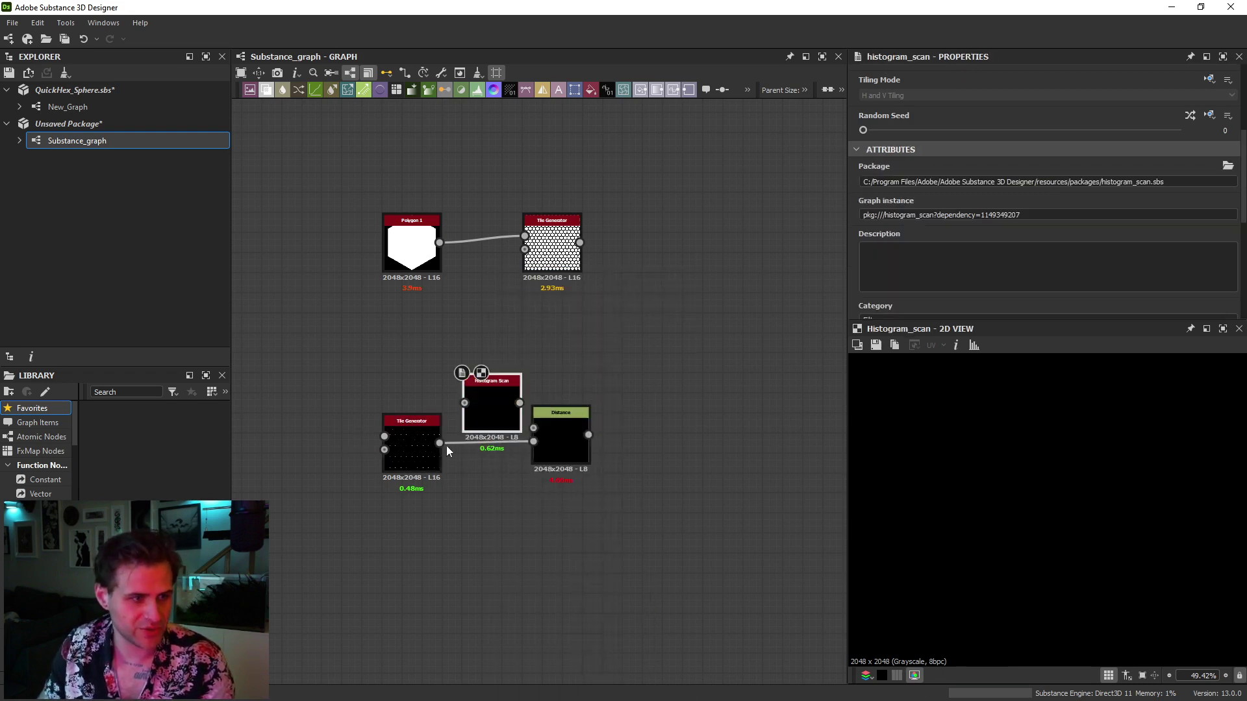
scroll(1069, 431, "down", 3)
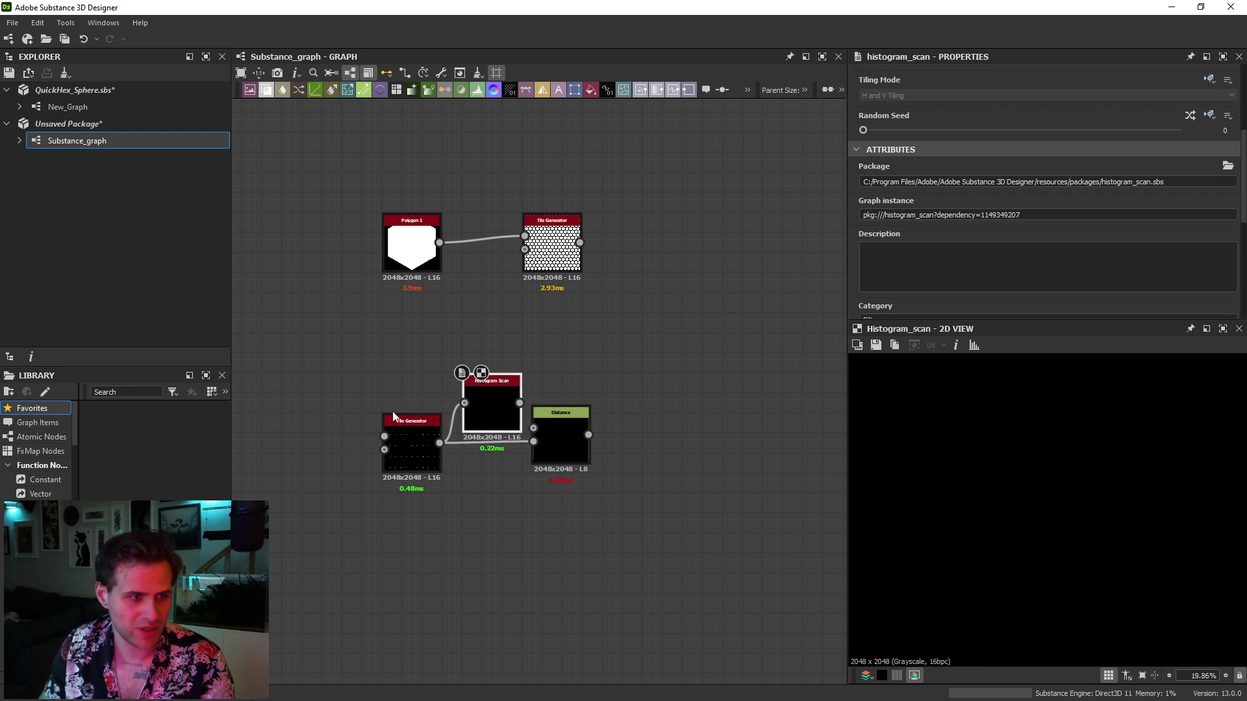
Compare the second Tile Generator's output with the Histogram Scan's and set the Histogram Scan's Position to 1
left_click(415, 448)
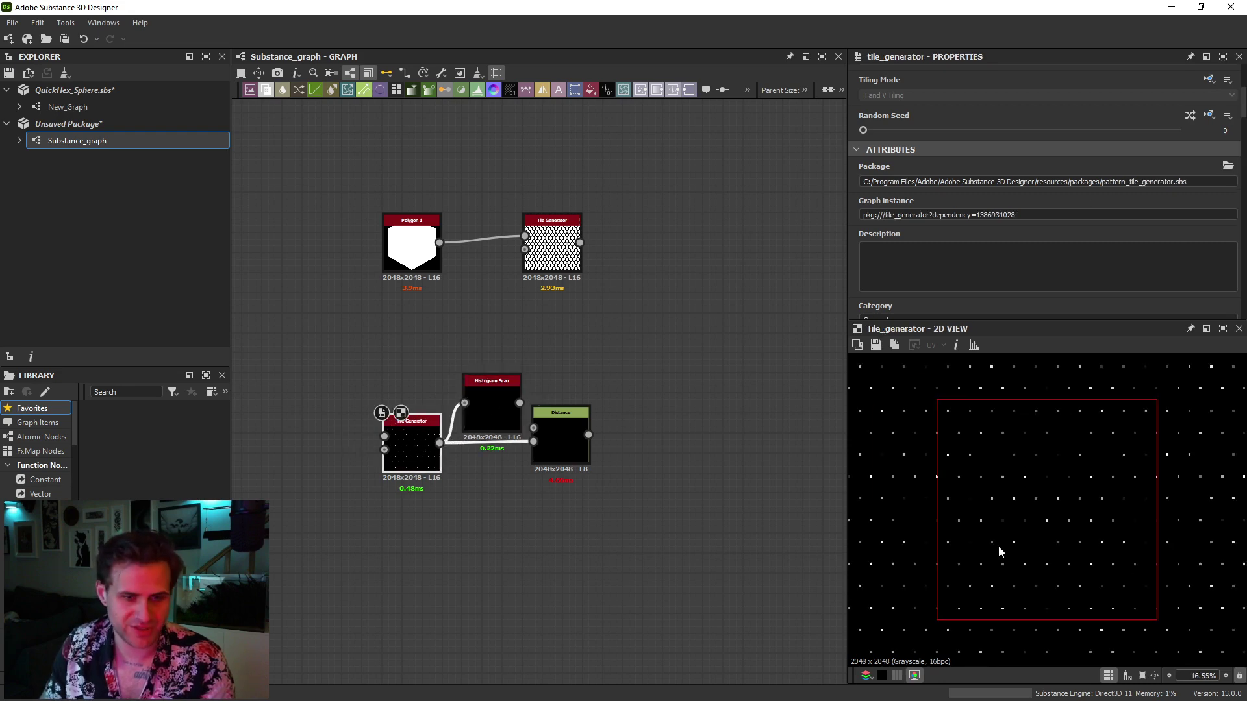
scroll(1080, 491, "up", 3)
left_click(505, 403)
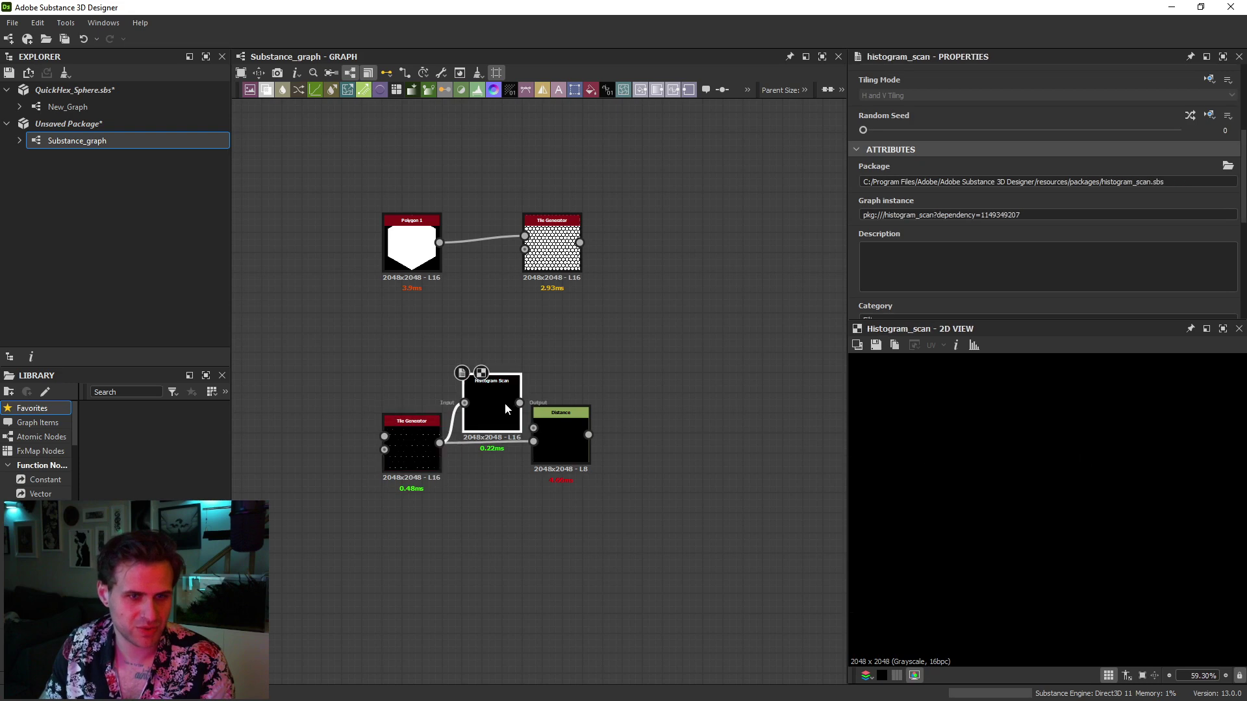
scroll(1030, 252, "down", 5)
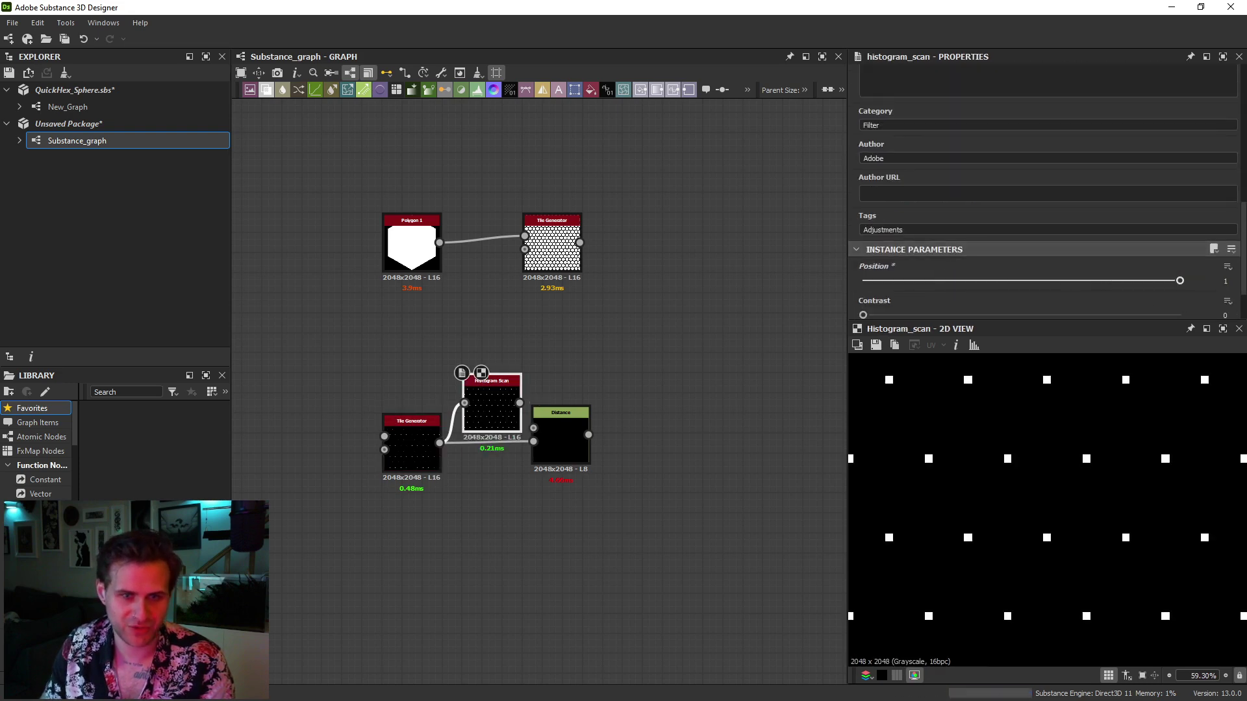
scroll(538, 456, "up", 1)
Move the Distance node slightly aside and connect the Histogram Scan's output to its mask input
left_click_drag(576, 438, 592, 449)
left_click_drag(516, 393, 552, 407)
left_click(554, 413)
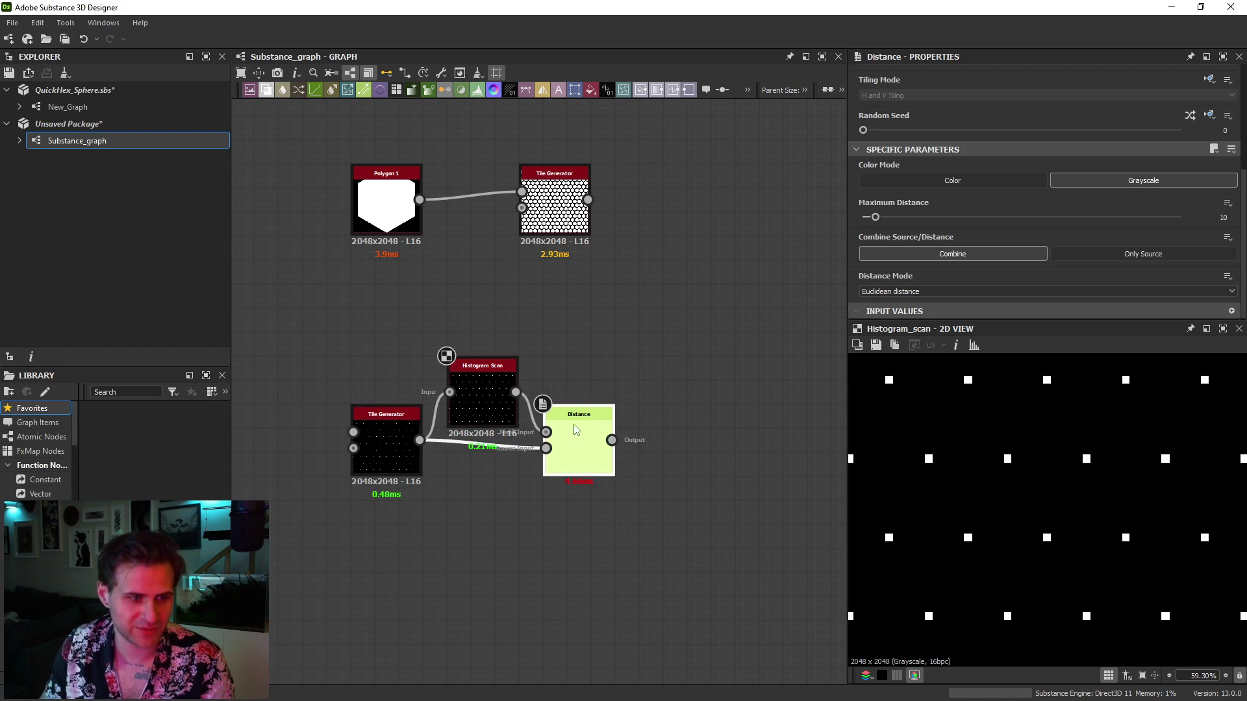
Set the Distance node's Maximum Distance to 256 and its source handling to Only Source
double_click(576, 430)
left_click_drag(1050, 211, 1189, 218)
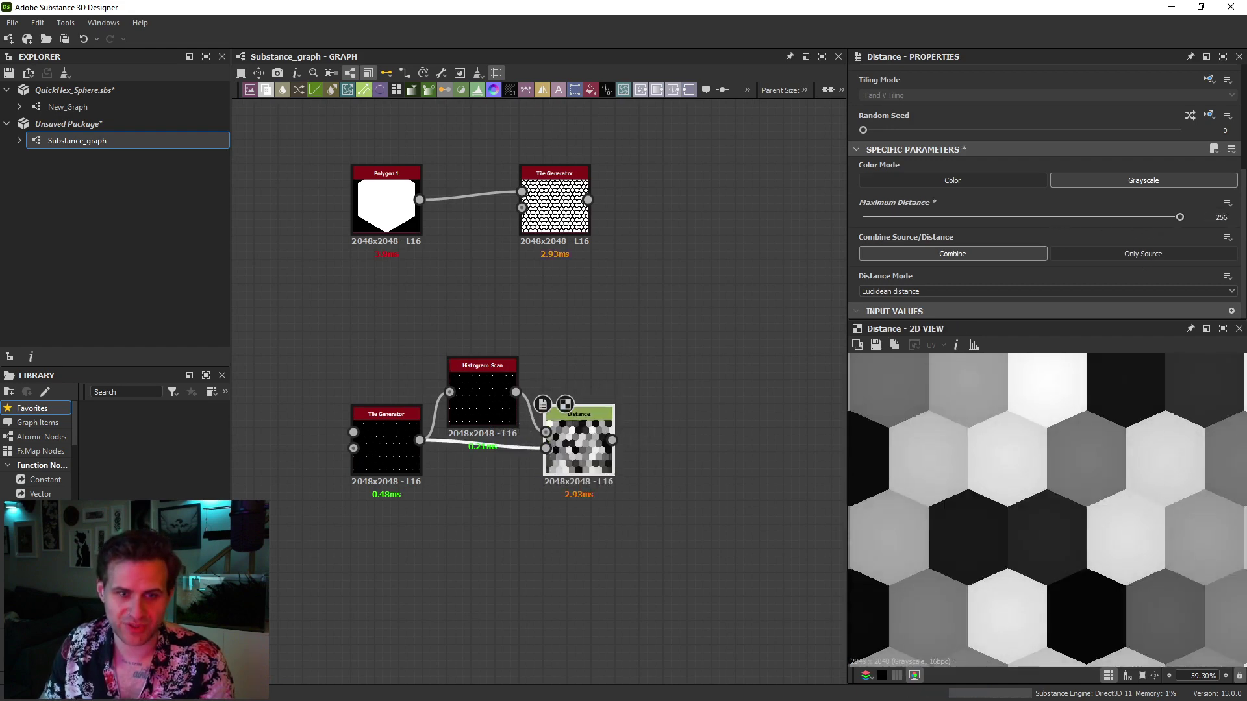
left_click(1142, 259)
scroll(1072, 466, "down", 5)
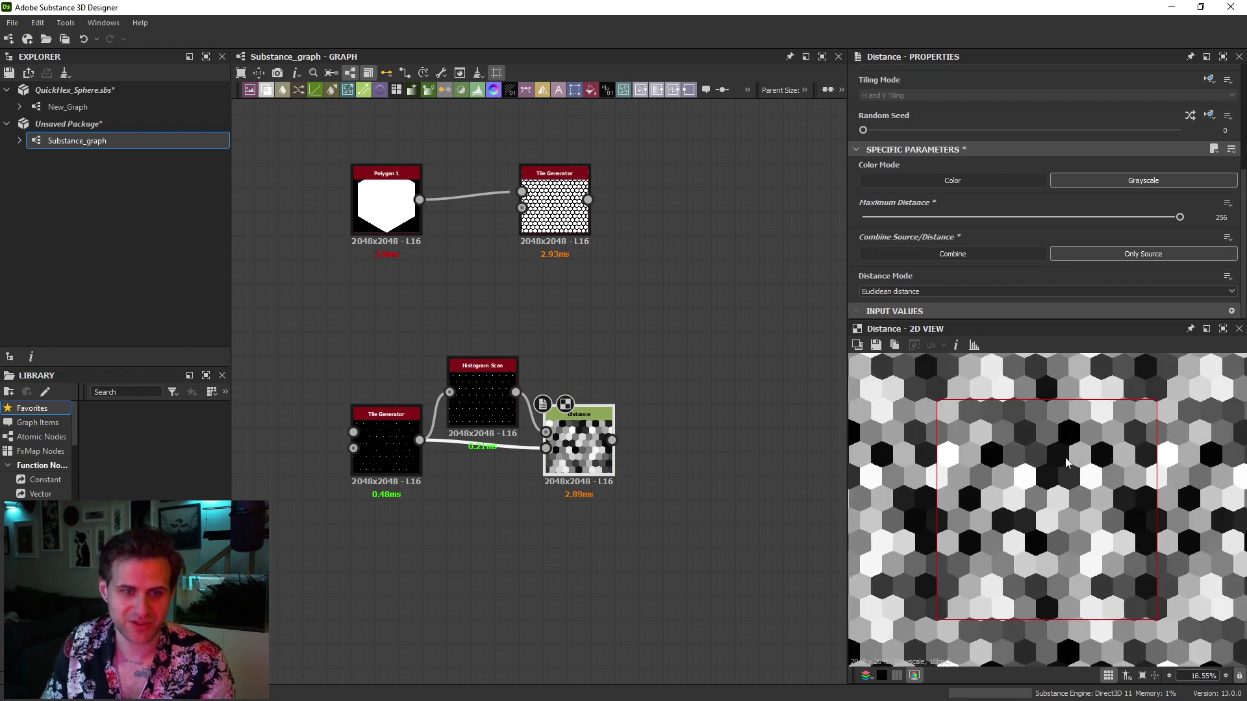
scroll(1068, 462, "up", 2)
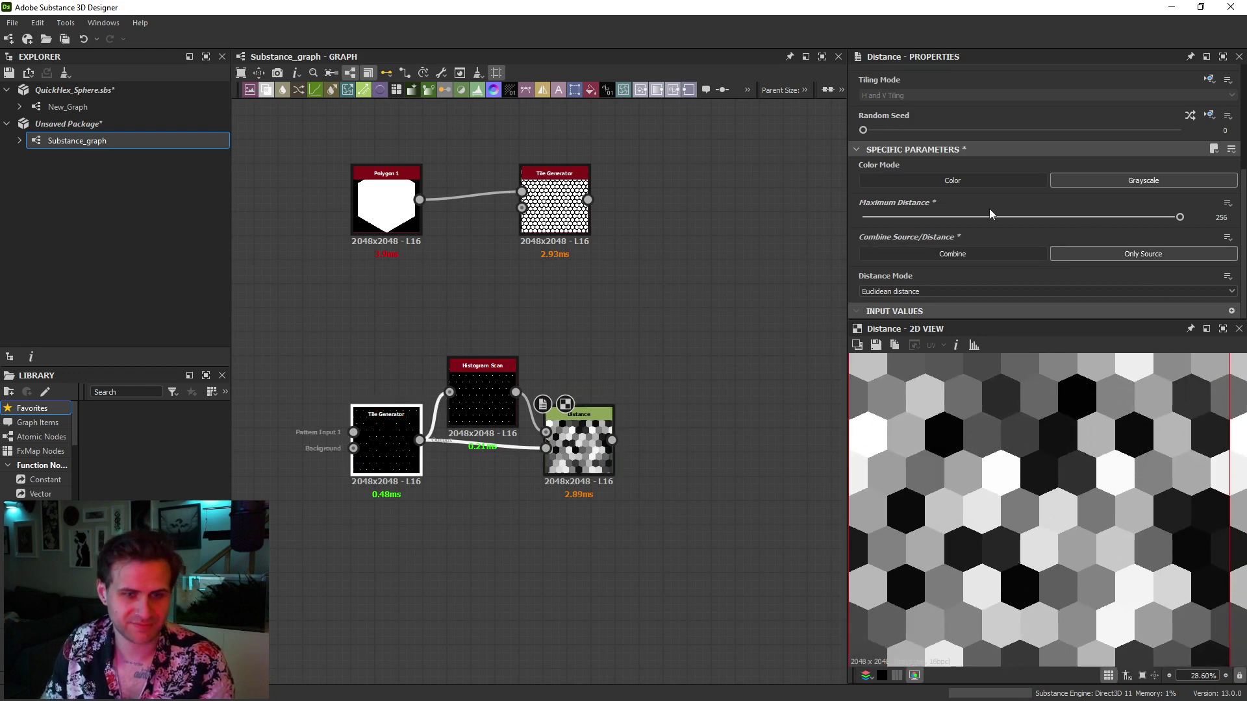
Add an Edge Detect node after the Distance node and connect the Distance output to it
left_click(387, 445)
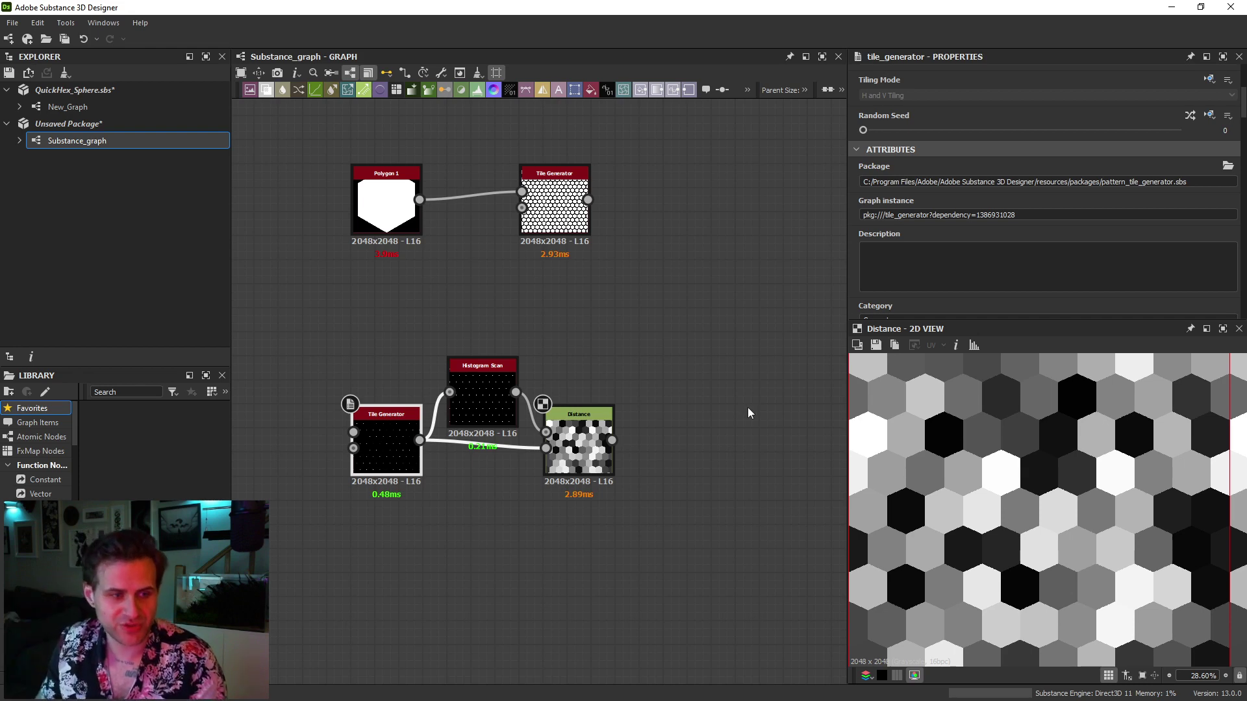
key("space")
type("ed")
left_click(806, 296)
left_click_drag(612, 440, 688, 441)
Set the Edge Detect node's Edge Roundness to 0 and its Edge Width to about 3.45
scroll(1038, 234, "down", 5)
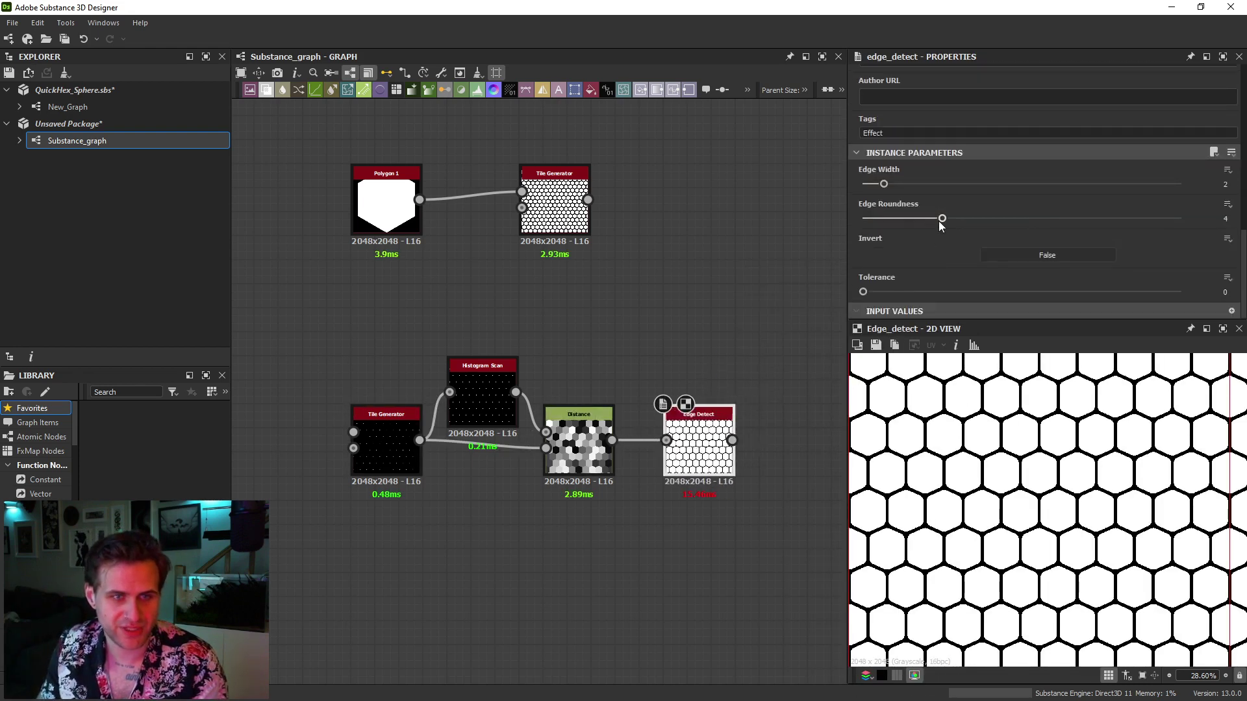
left_click_drag(941, 220, 834, 227)
left_click_drag(887, 184, 914, 184)
scroll(993, 446, "up", 5)
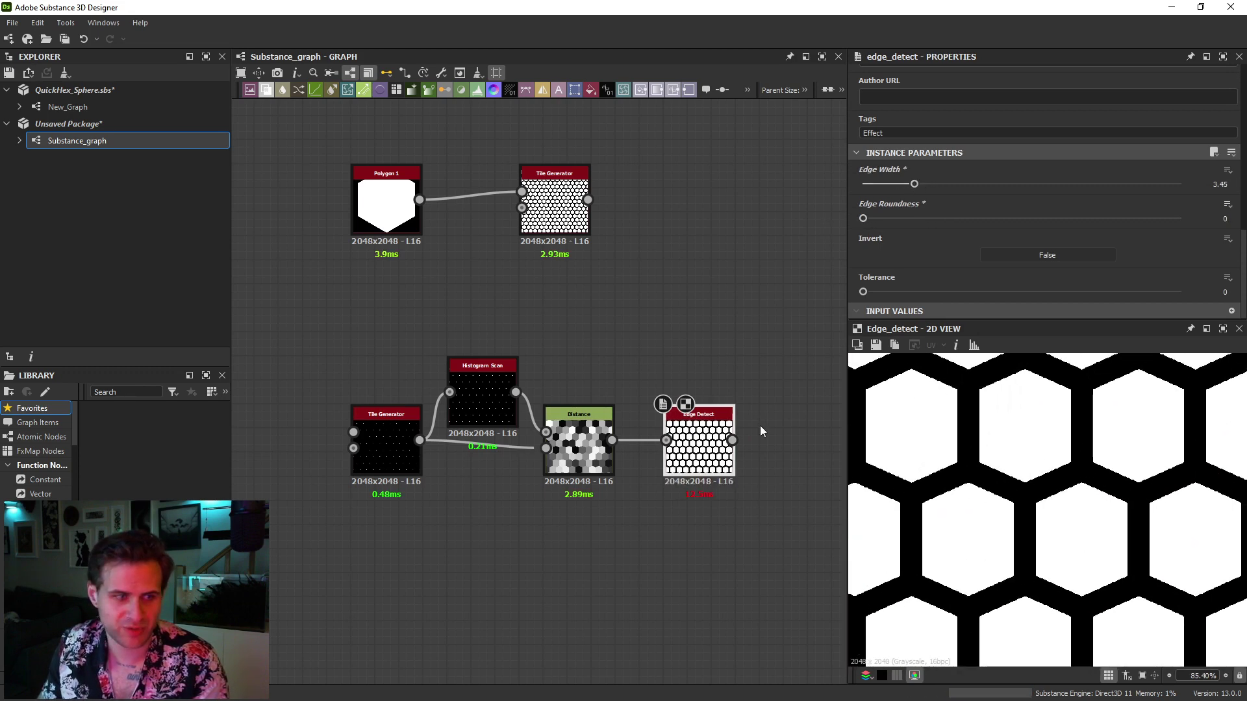
scroll(704, 458, "down", 3)
scroll(1045, 510, "down", 4)
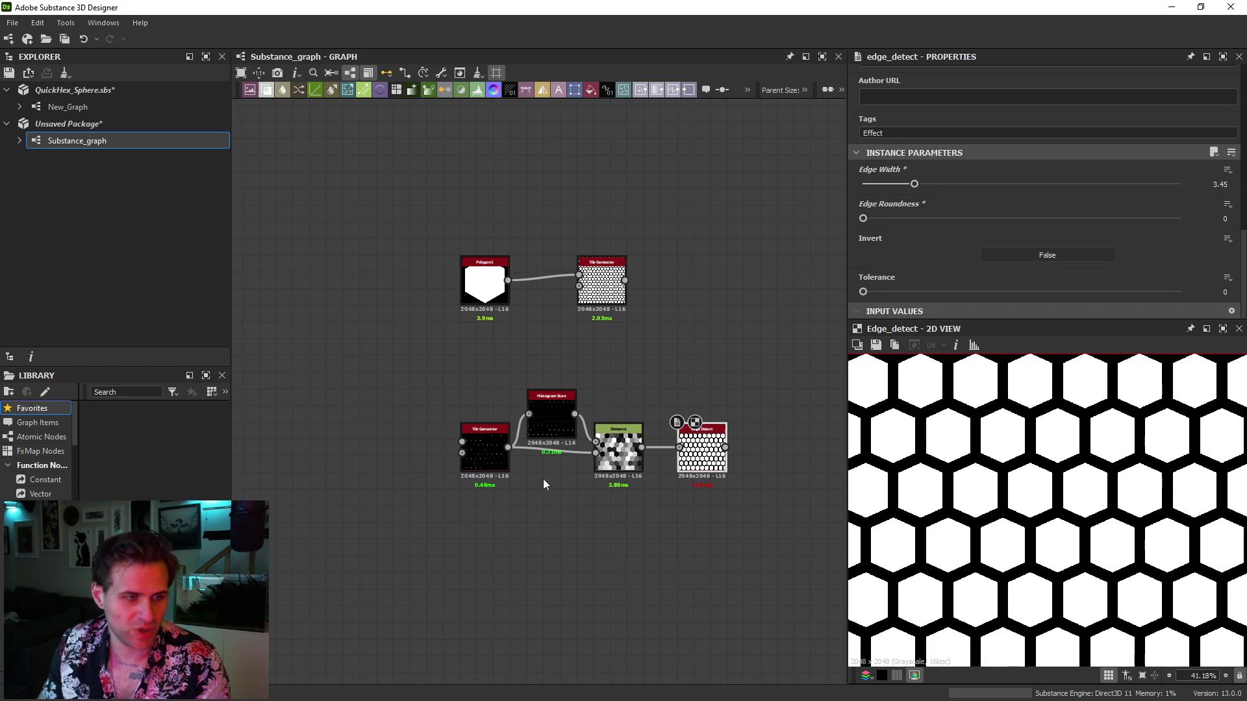
Set the second Tile Generator's X Amount to 14 and Y Amount to 16
left_click(484, 451)
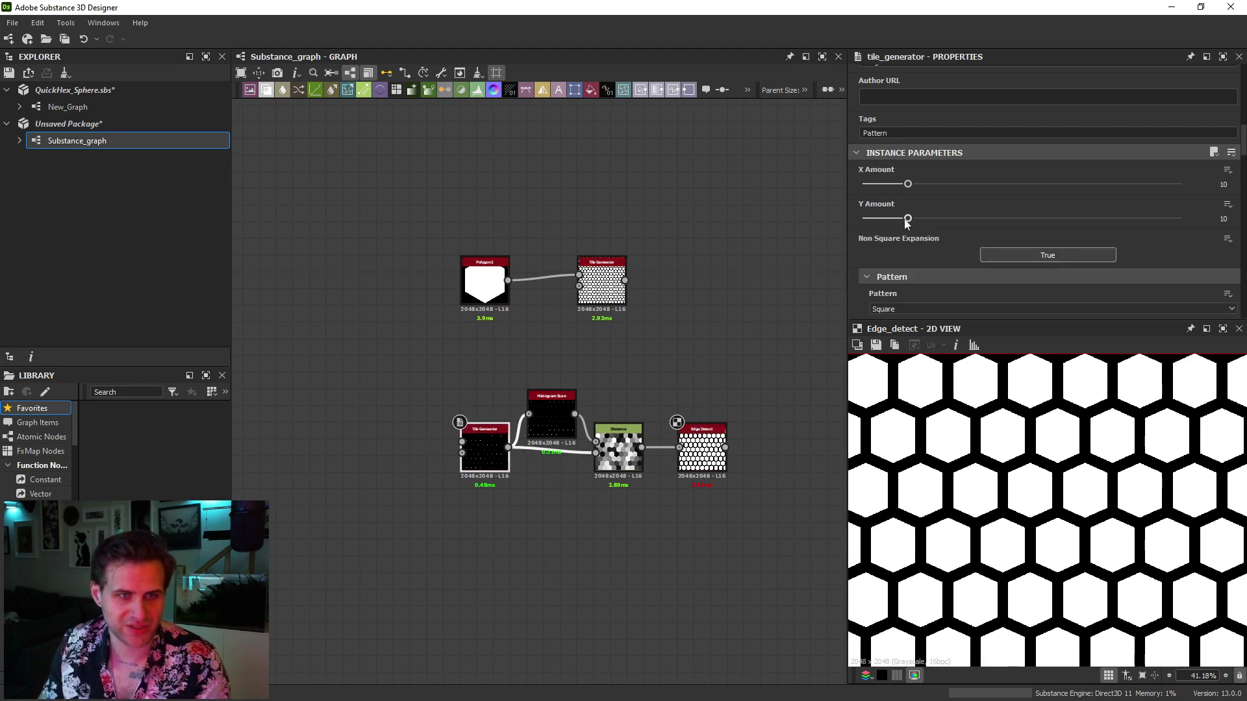
left_click_drag(908, 219, 939, 219)
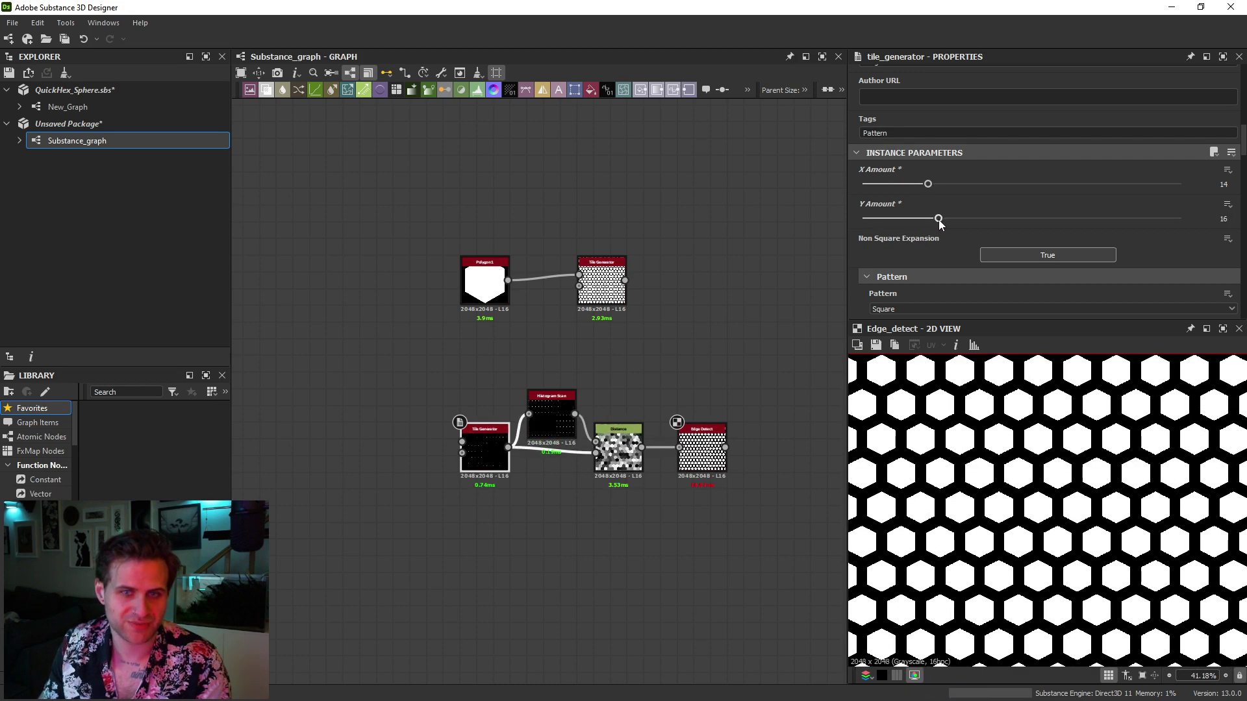
scroll(1074, 445, "down", 3)
key("space")
Reduce the Edge Detect node's Edge Width to about 2.19
scroll(1139, 460, "up", 5)
left_click(720, 455)
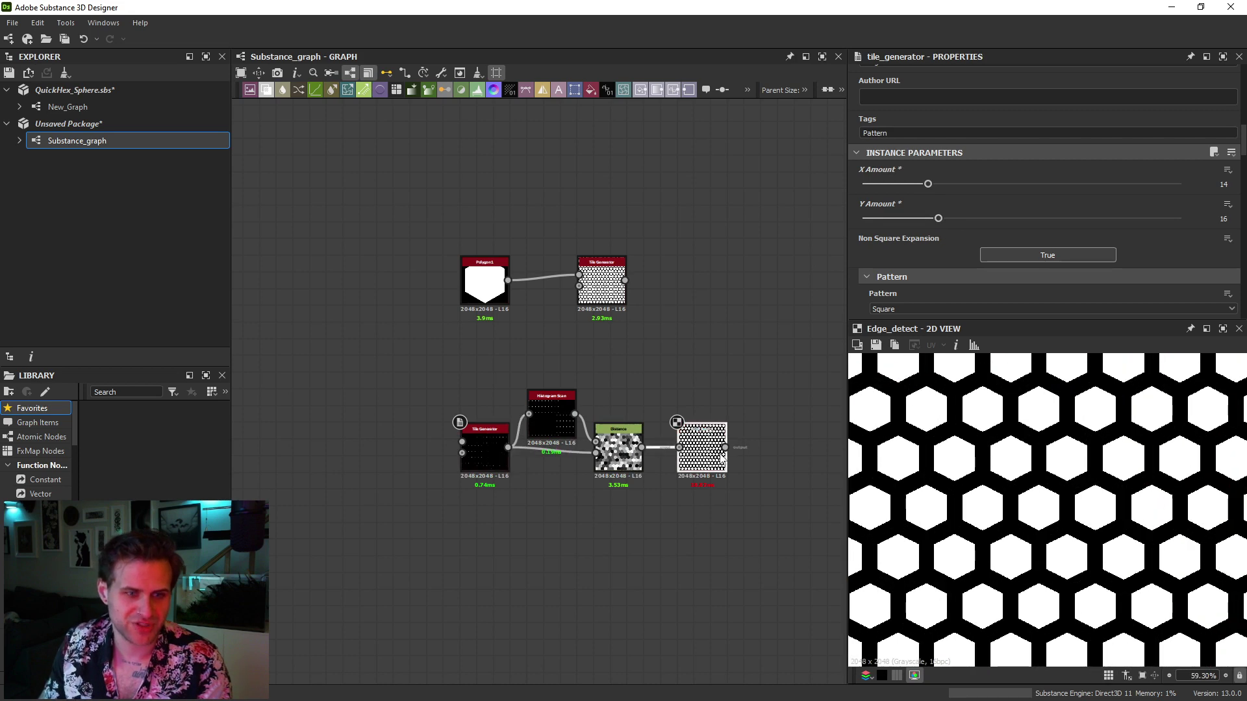
left_click(721, 459)
mouse_move(913, 185)
left_mouse_down()
mouse_move(875, 187)
mouse_move(888, 185)
left_mouse_up()
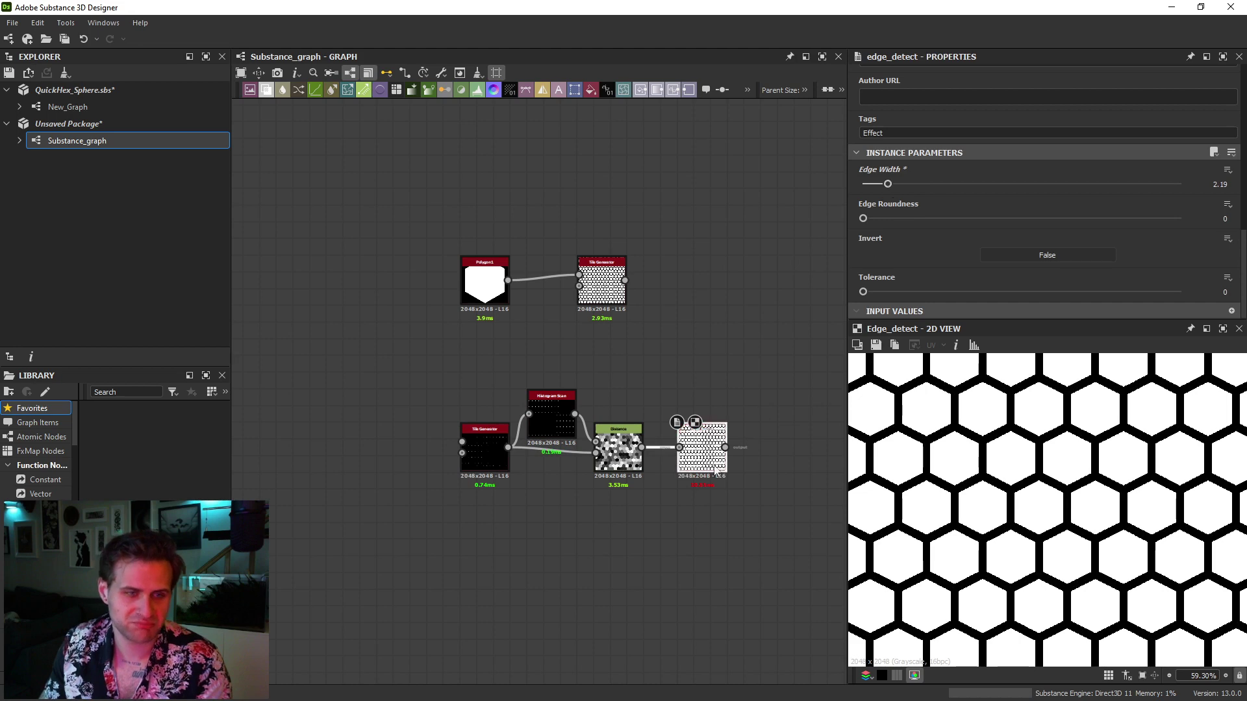
Add a Bevel node after Edge Detect, feed it from the Edge Detect output and line it up with the chain
key("f")
key("space")
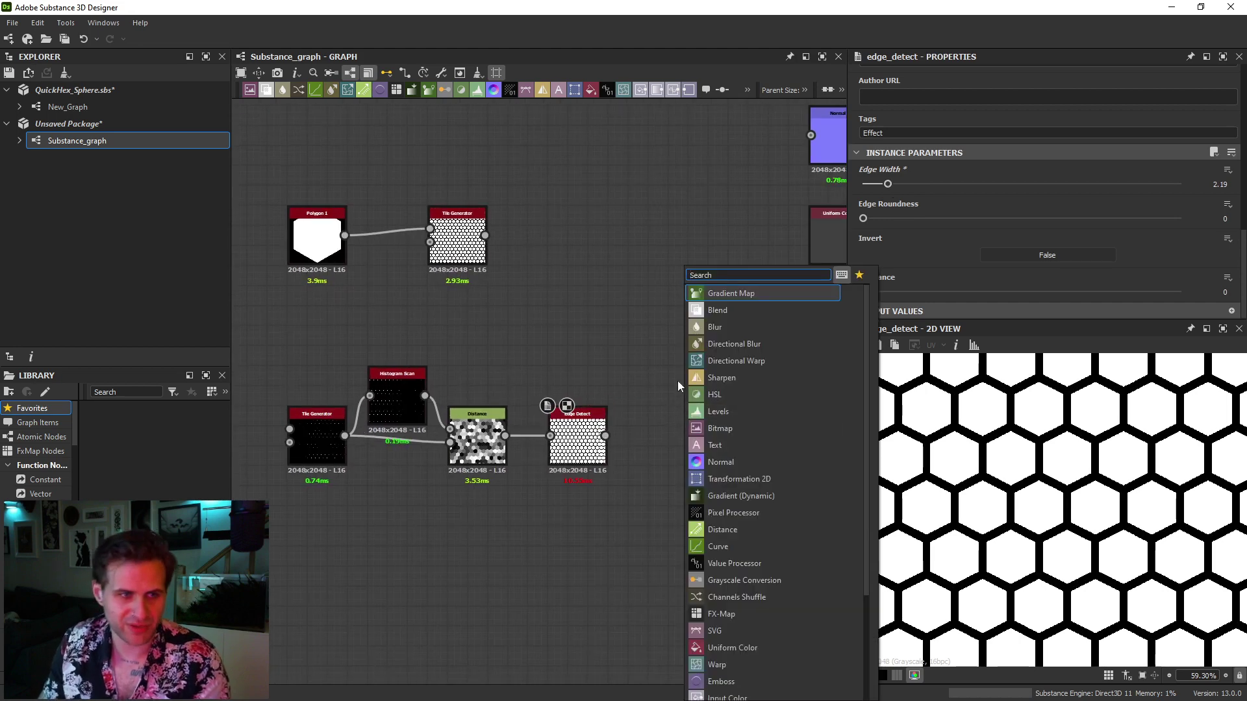
left_click(602, 332)
key("space")
type("bev")
left_click(717, 299)
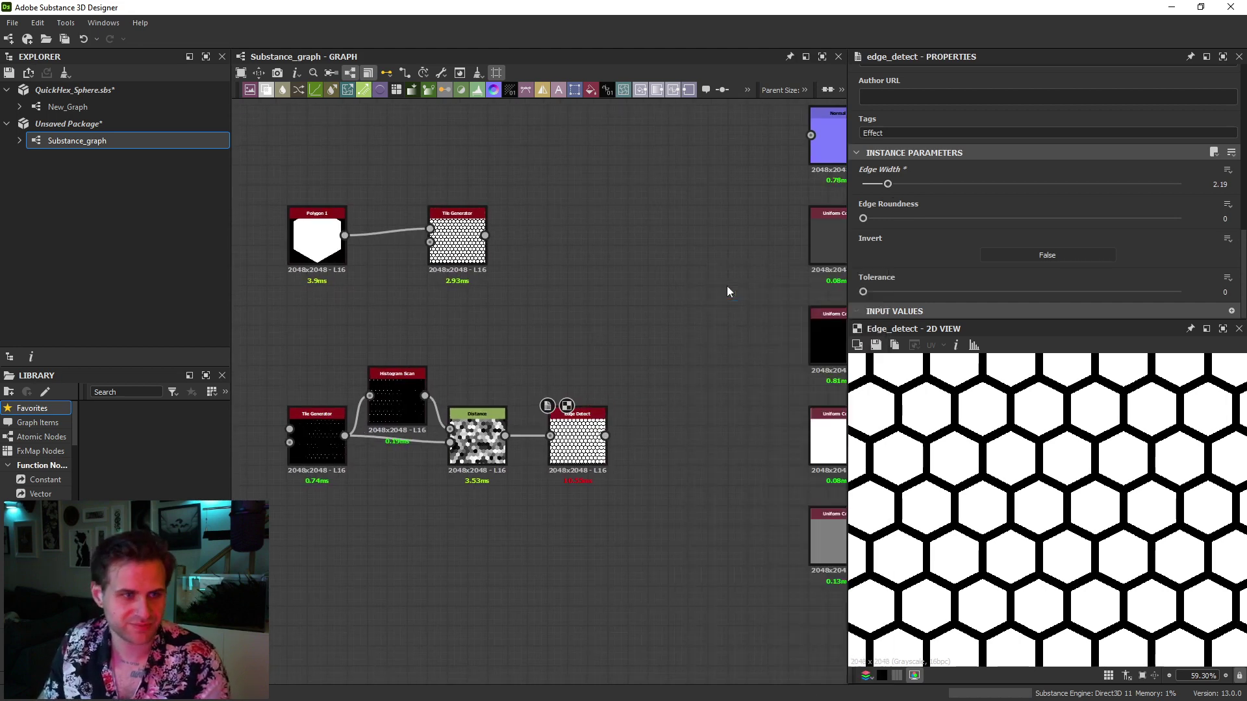
left_click_drag(605, 436, 670, 357)
left_click_drag(694, 361, 675, 421)
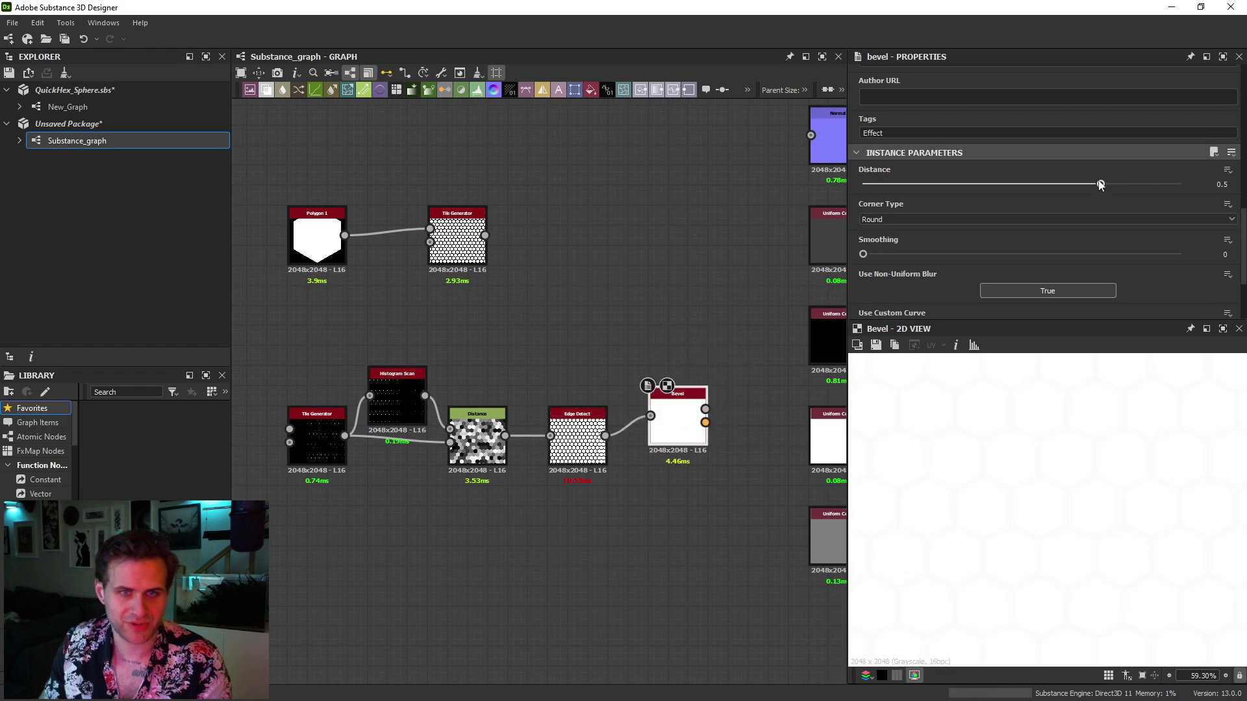
Set the Bevel's Distance to 1 and move the lower node chain away from the graph's output nodes
left_click_drag(1101, 185, 1180, 183)
middle_click_drag(615, 412, 669, 394)
left_click_drag(1180, 184, 1209, 173)
left_click_drag(367, 510, 734, 353)
left_click_drag(727, 400, 546, 412)
Add an Auto Levels node fed by the Bevel's height output
left_click(668, 380)
key("space")
type("a")
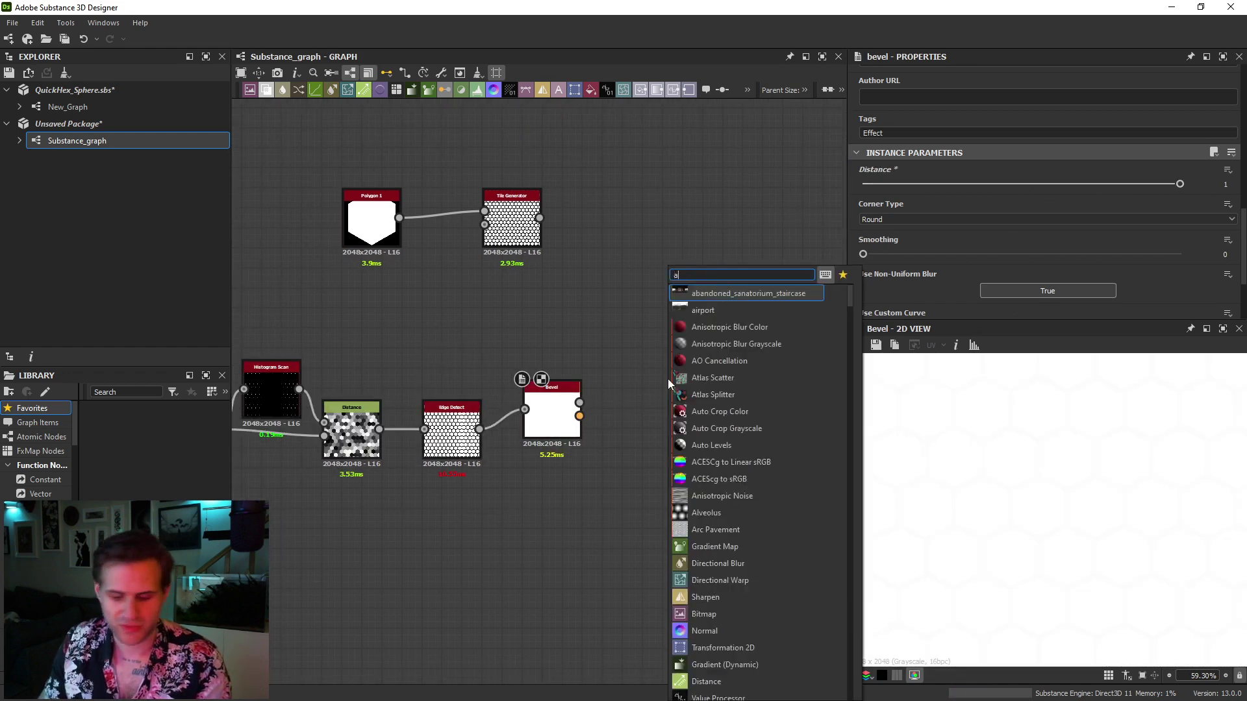
type("uto")
left_click(715, 328)
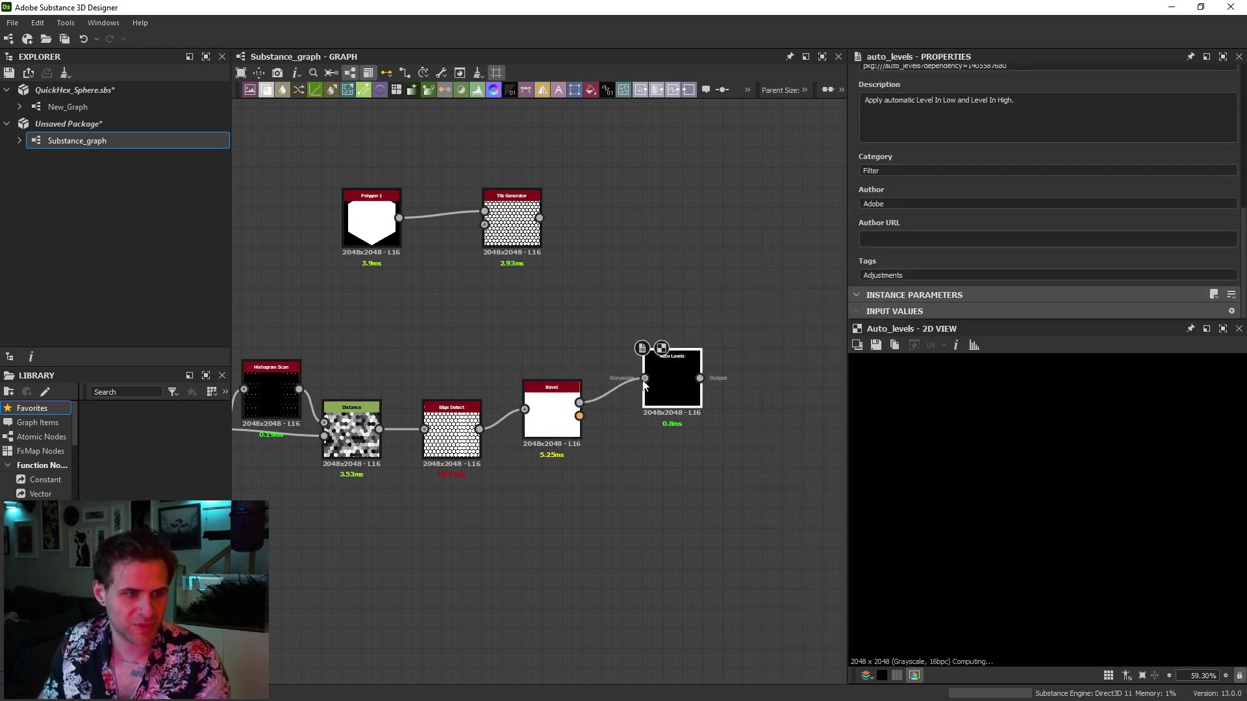
Place the Auto Levels node closer to the Bevel node and compare both nodes' outputs in the 2D preview
left_click(552, 415)
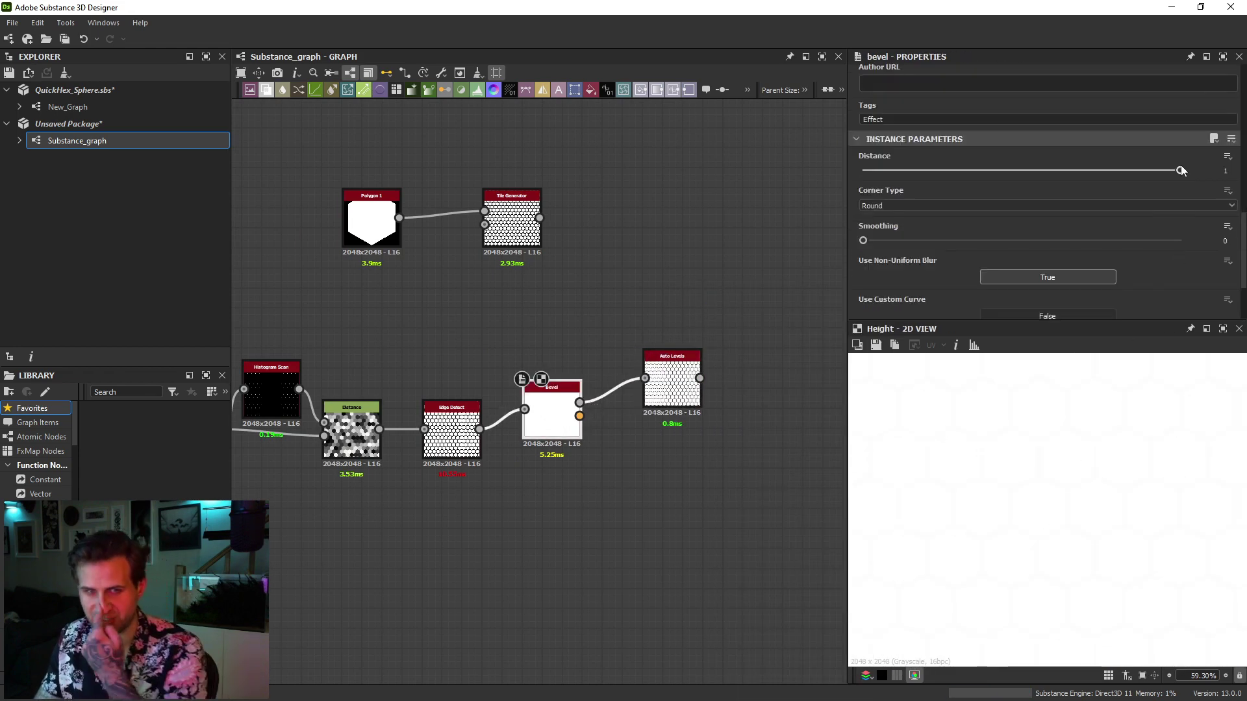
left_click_drag(658, 397, 637, 417)
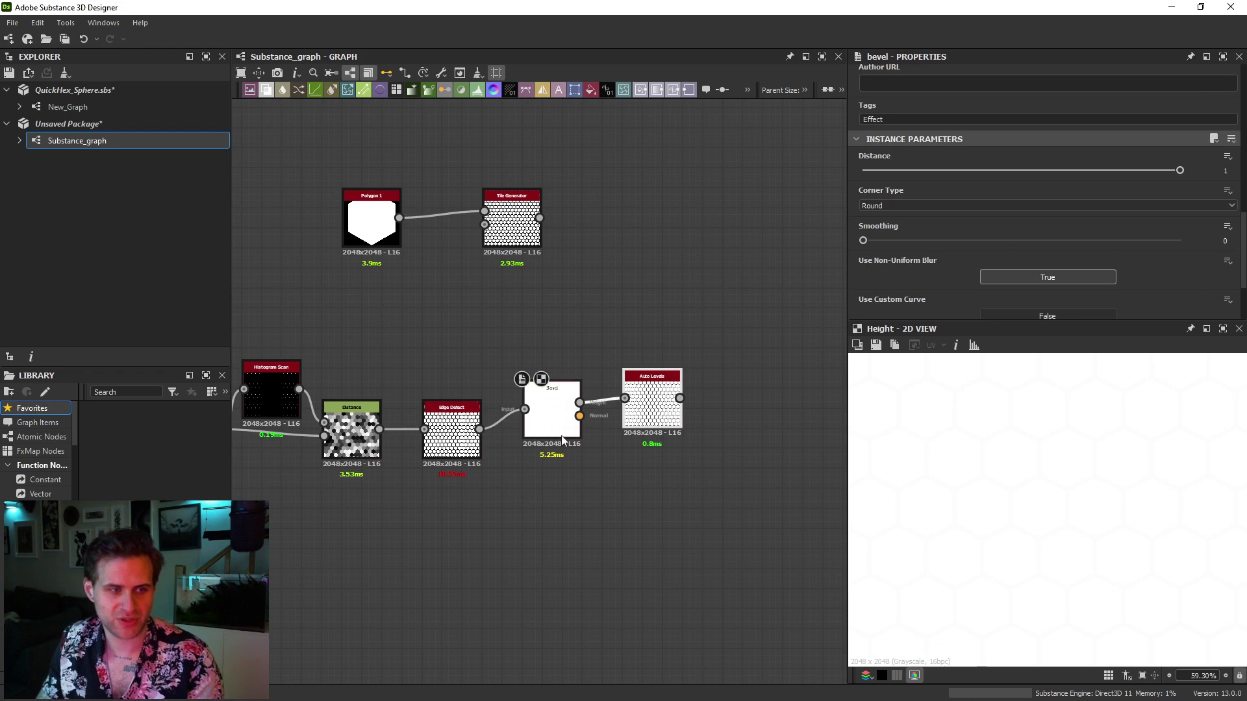
left_click(652, 406)
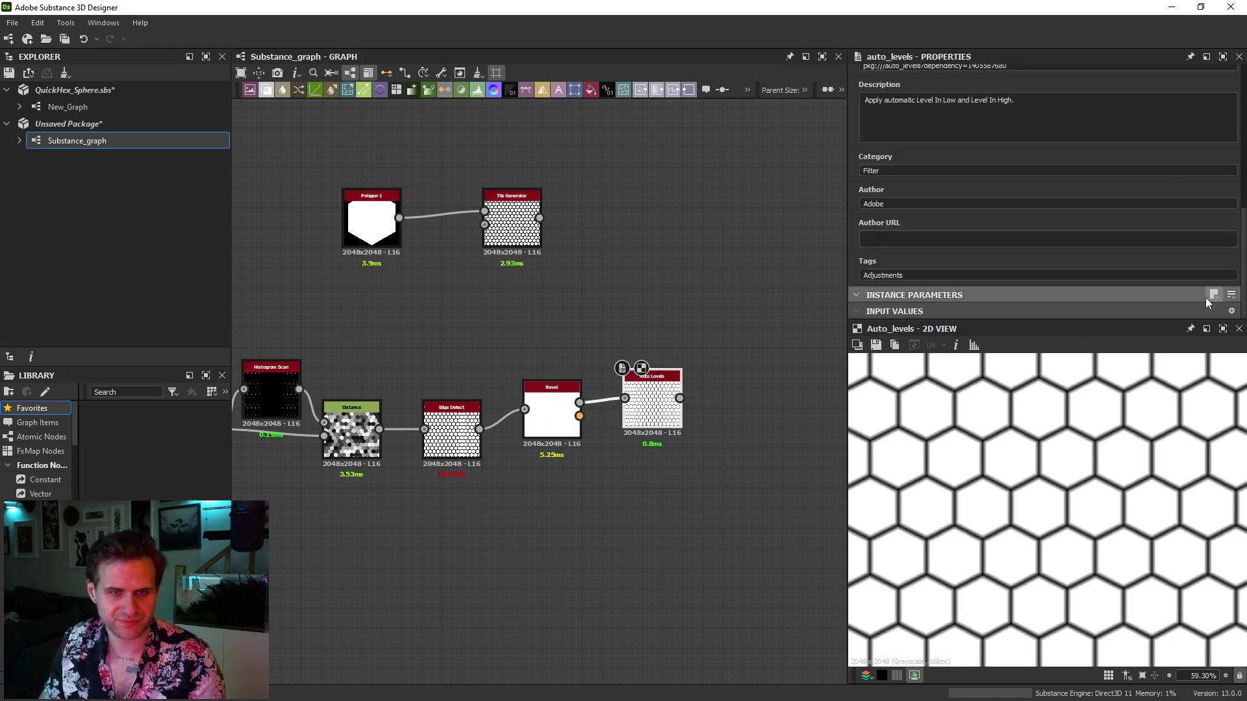
scroll(1026, 441, "up", 3)
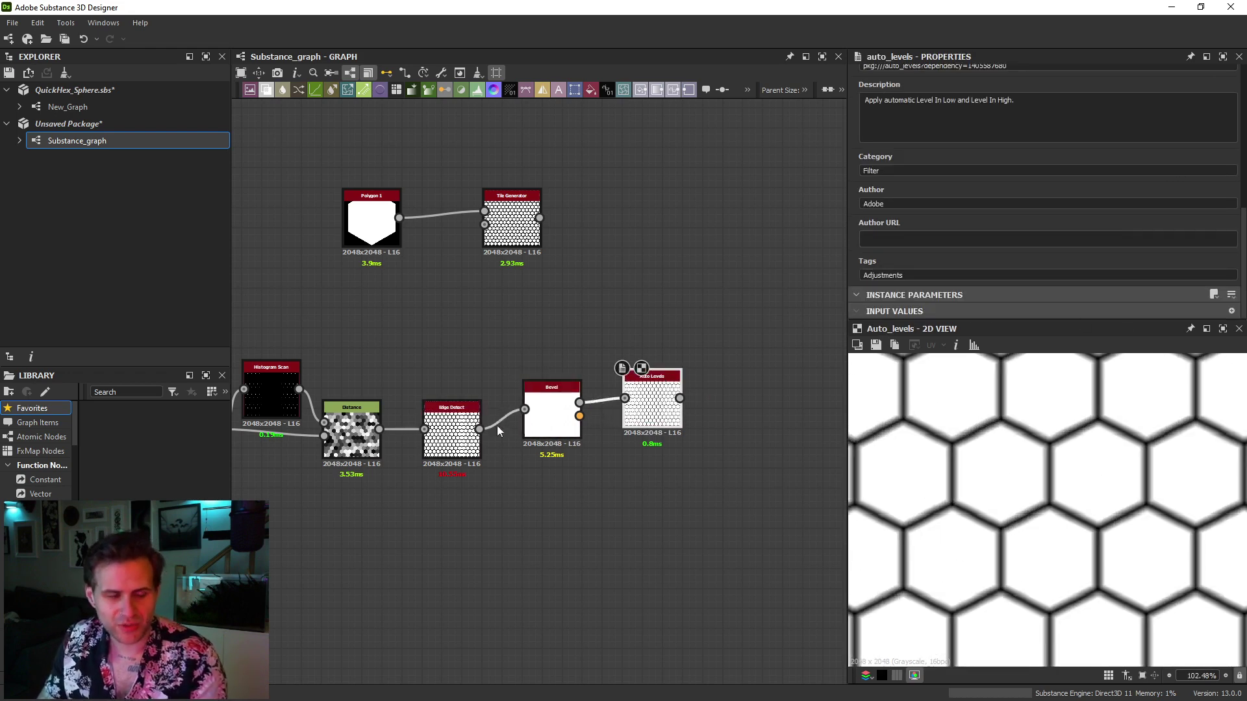
Duplicate the Bevel node below the original, fed from Edge Detect, and set the copy's Distance to 0.02
left_click(549, 406)
left_click_drag(548, 392, 545, 515)
scroll(1187, 236, "down", 3)
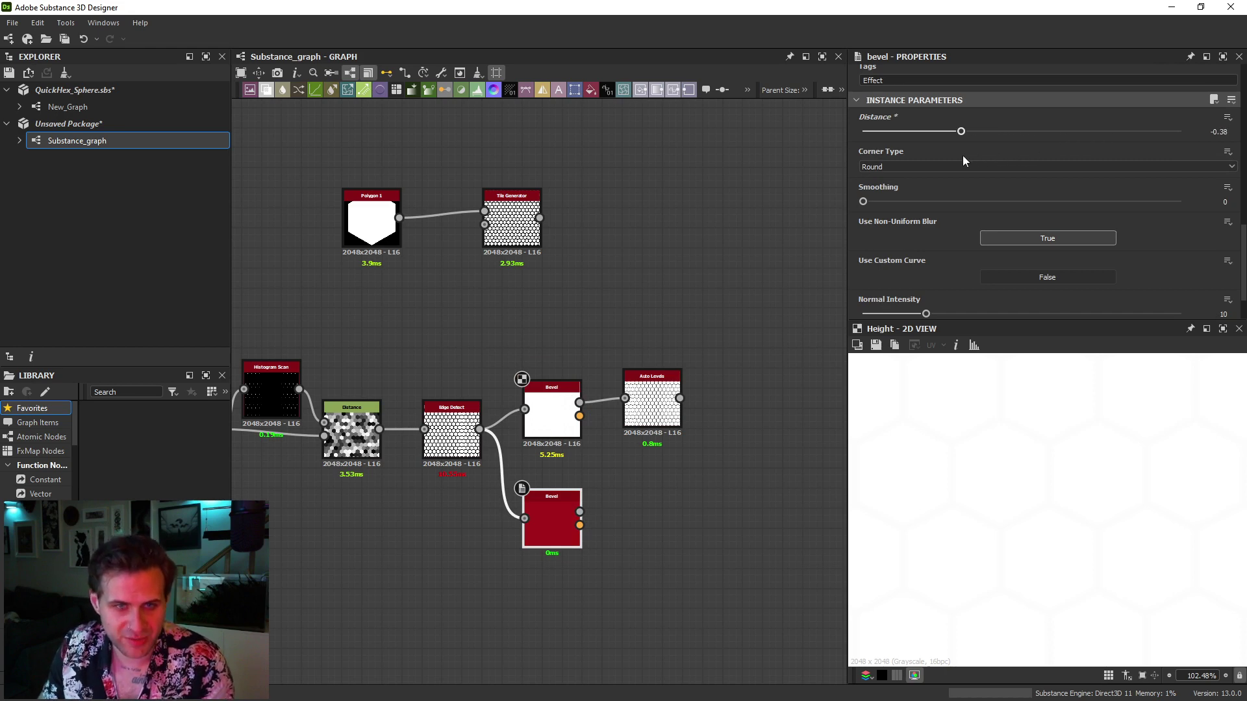
double_click(536, 541)
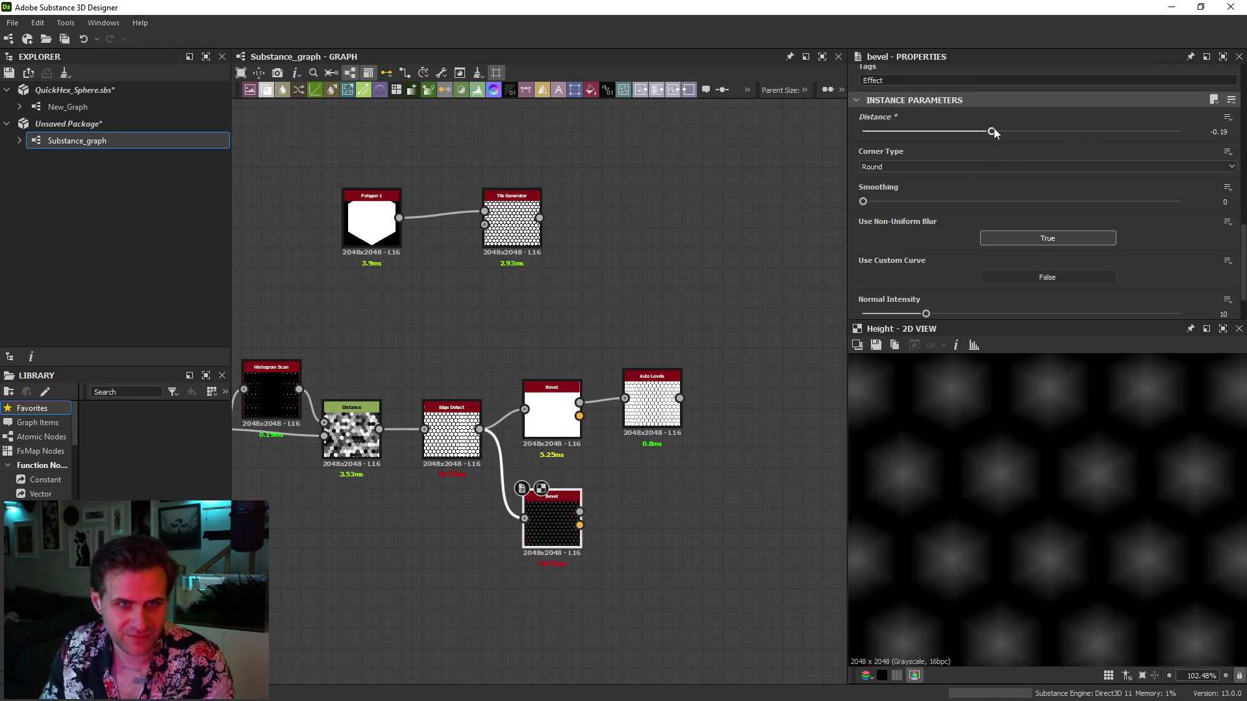
left_click_drag(993, 130, 1024, 136)
scroll(1019, 457, "up", 5)
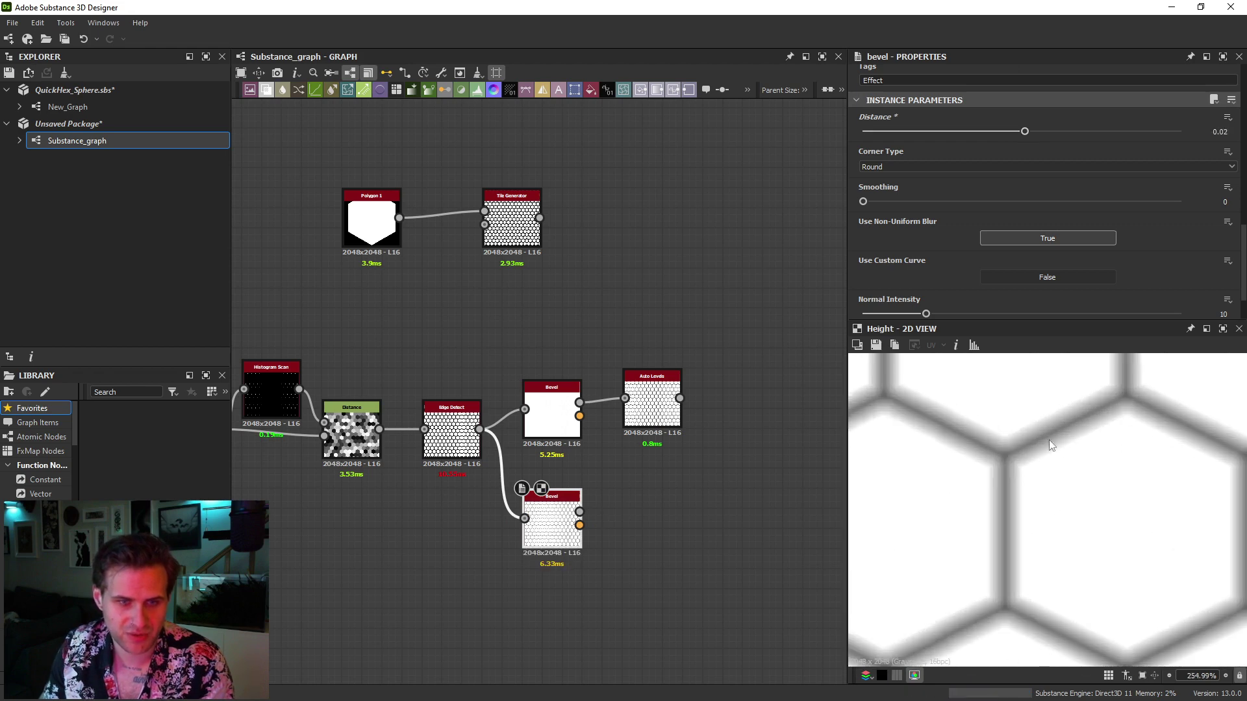
Move the original Bevel and Auto Levels nodes up and set Edge Detect's Edge Width to 3.54
left_click_drag(509, 347, 643, 348)
left_click(454, 434)
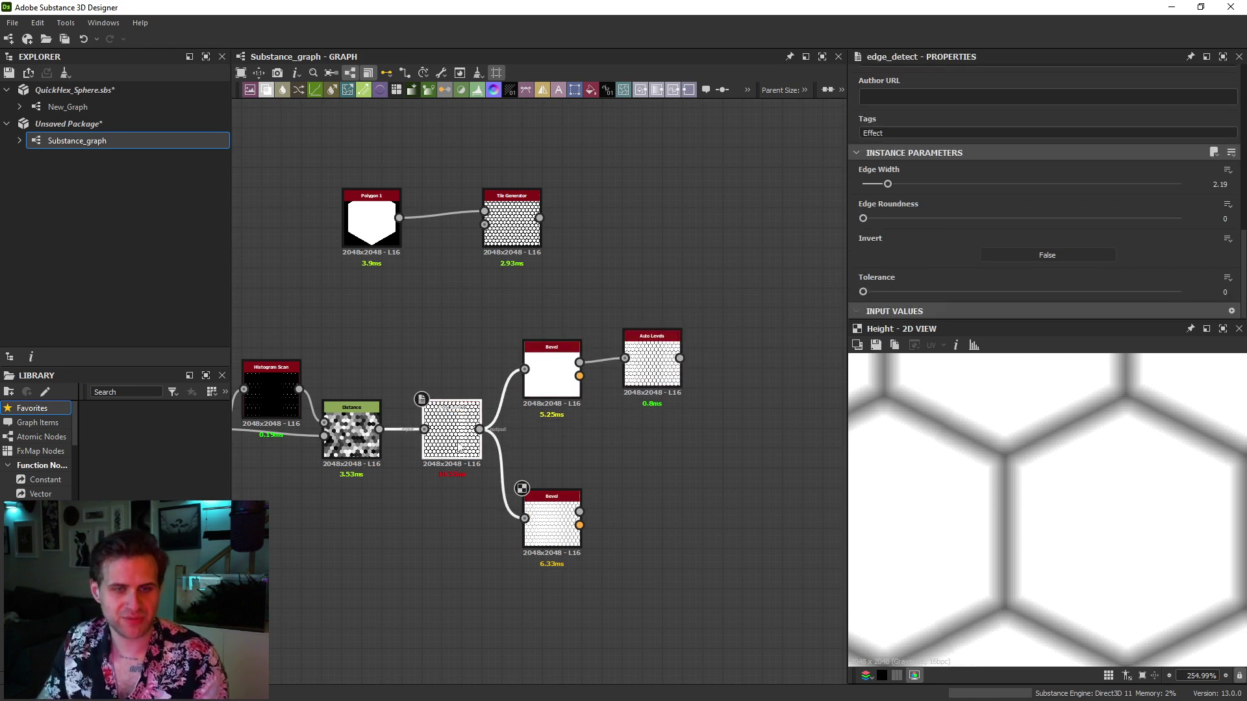
left_click_drag(889, 187, 919, 193)
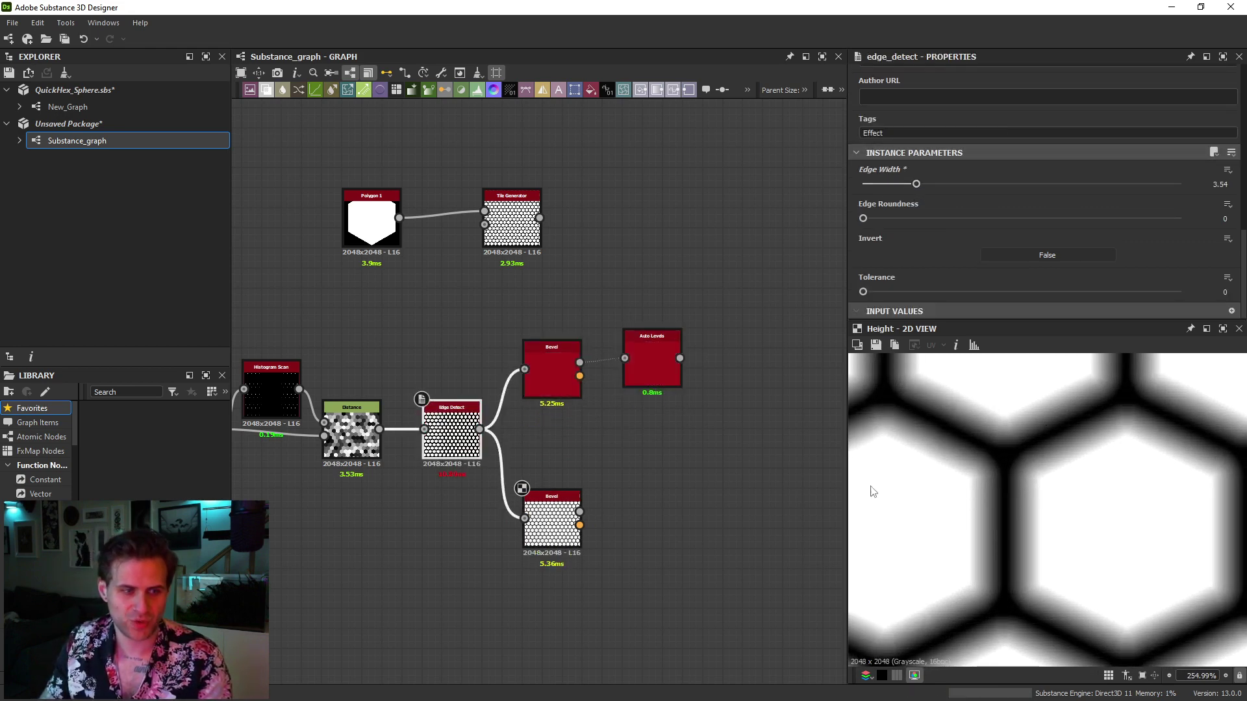
Set the copied Bevel's Distance to 0.03 and reduce Edge Detect's Edge Width
left_click(572, 526)
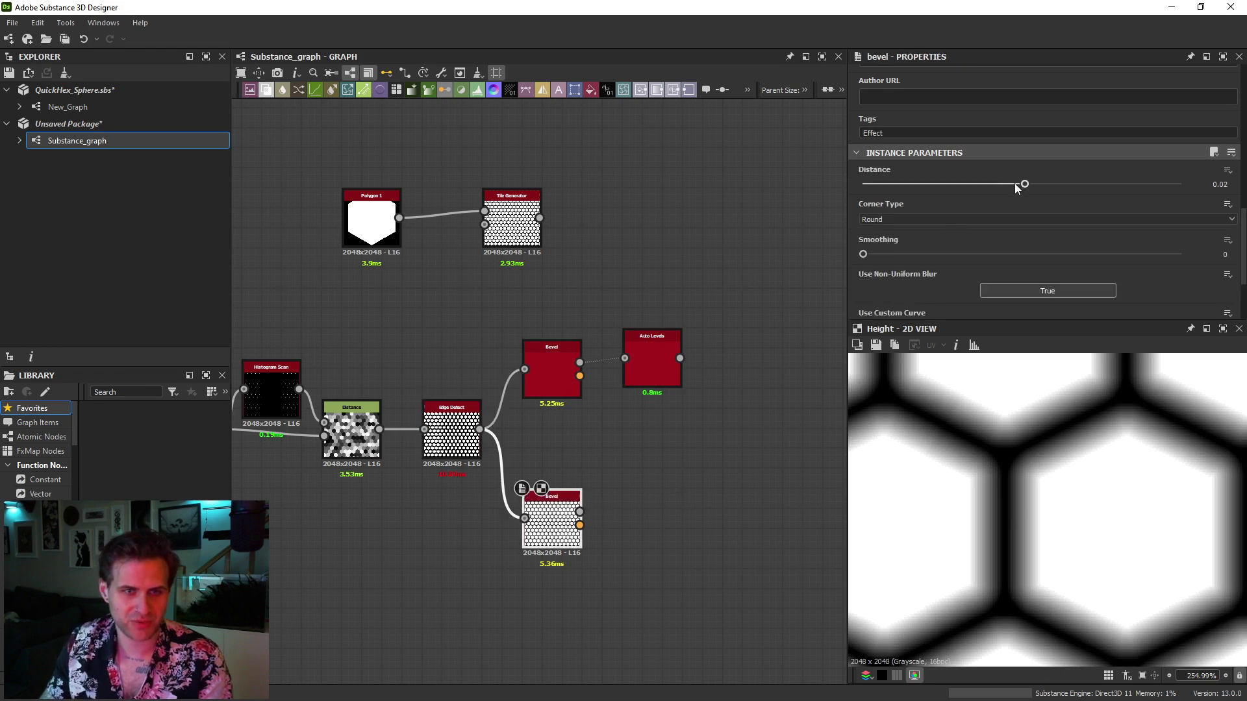
left_click_drag(1025, 185, 1026, 186)
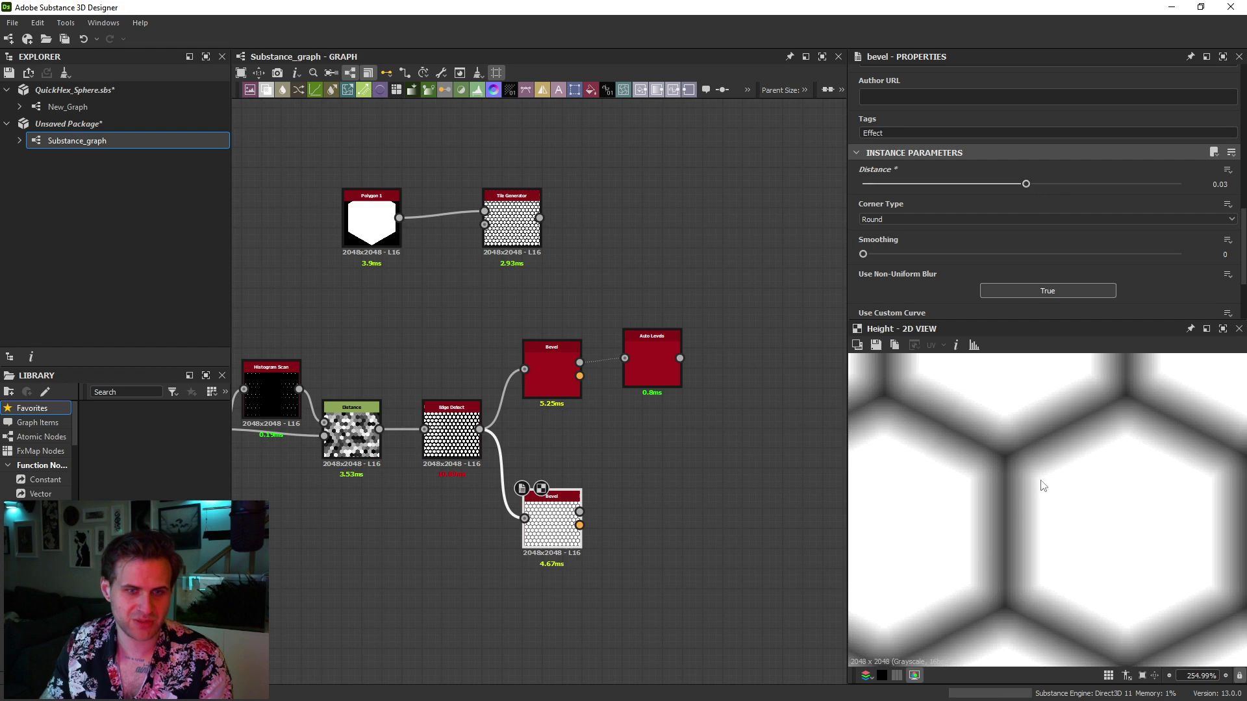
double_click(458, 451)
left_click_drag(918, 187, 887, 185)
Set the copied Bevel's Distance to 0.02 and delete that Bevel copy
left_click(562, 538)
double_click(561, 538)
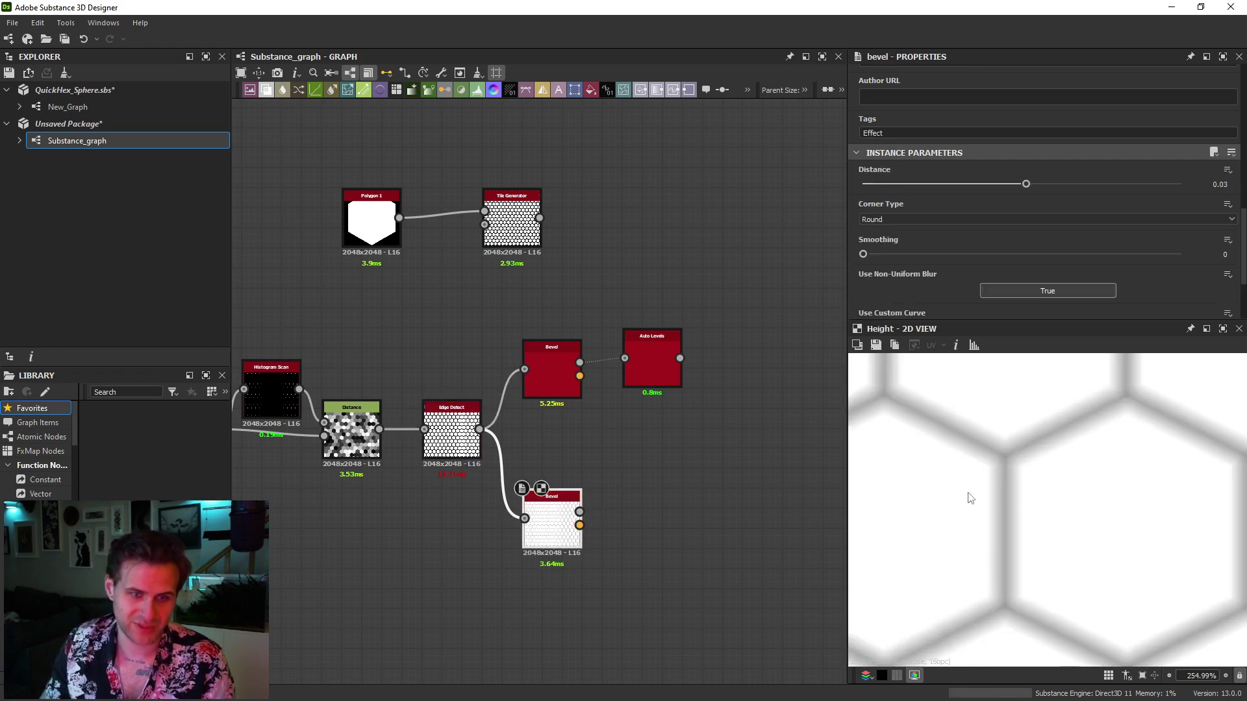
mouse_move(1029, 187)
left_mouse_down()
mouse_move(1015, 190)
mouse_move(1027, 195)
left_mouse_up()
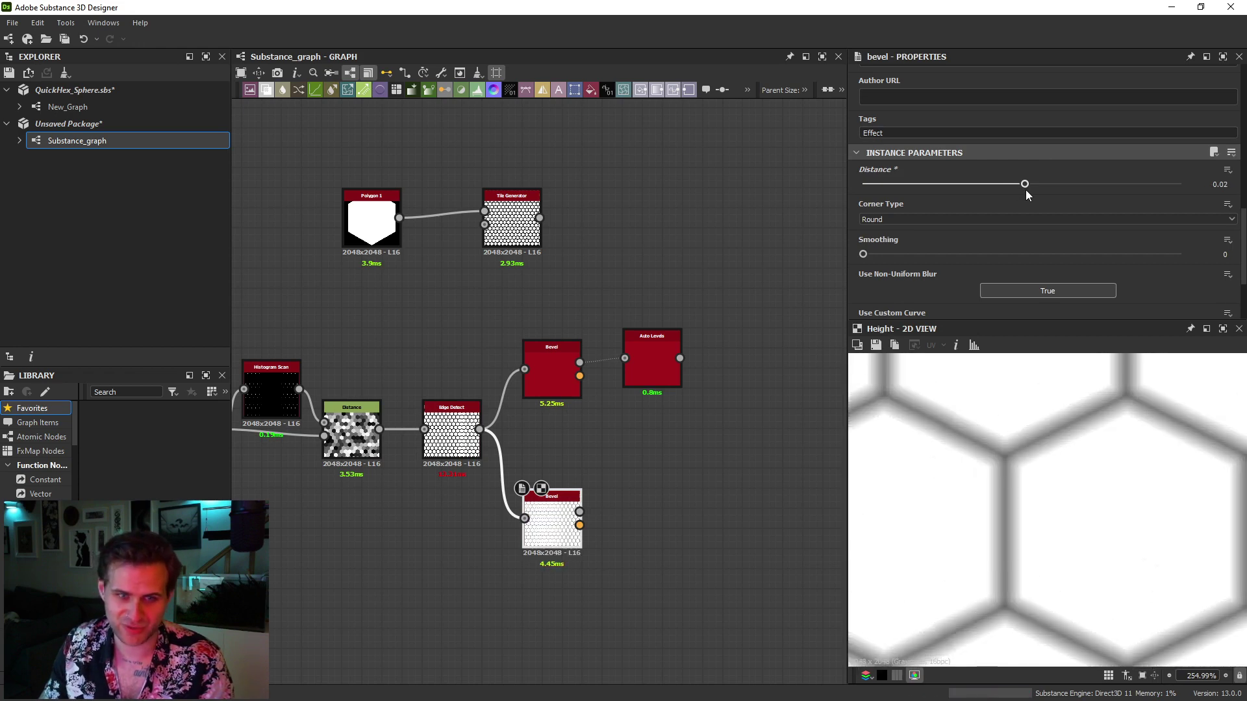
key("Delete")
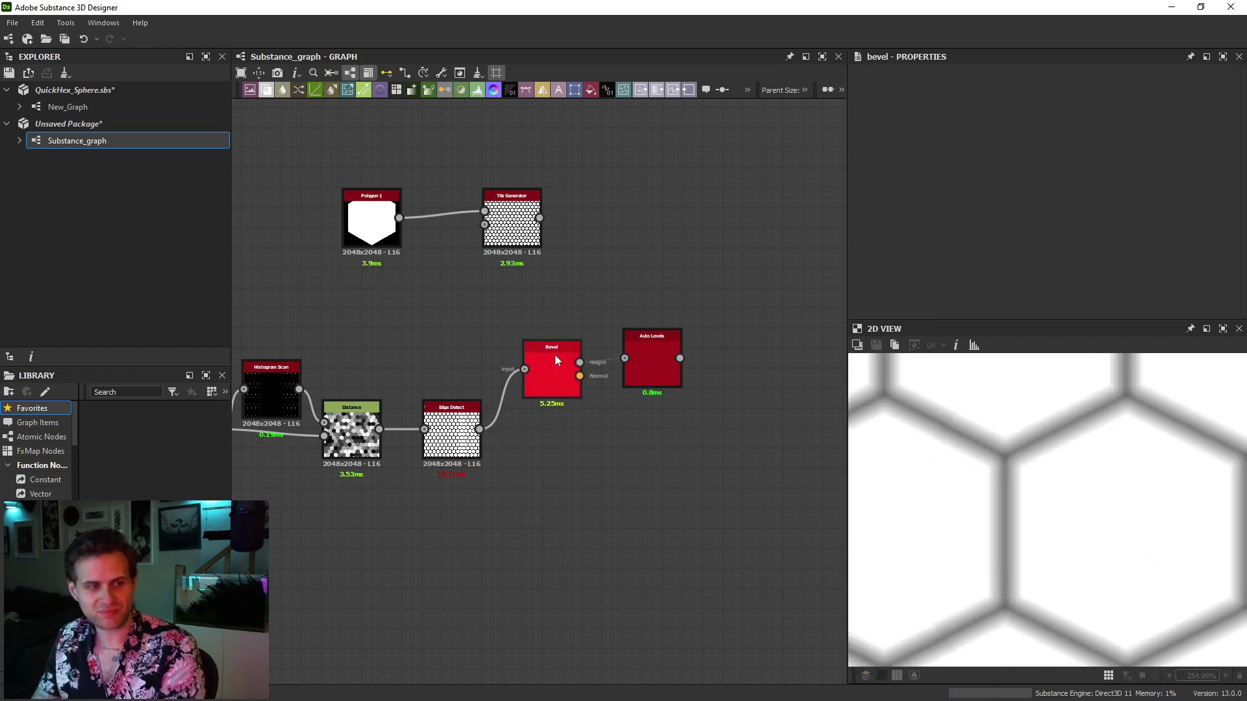
Check the Bevel and Auto Levels outputs in the 2D preview and set Edge Detect's Edge Width to 3.14
left_click(566, 357)
scroll(1055, 268, "down", 6)
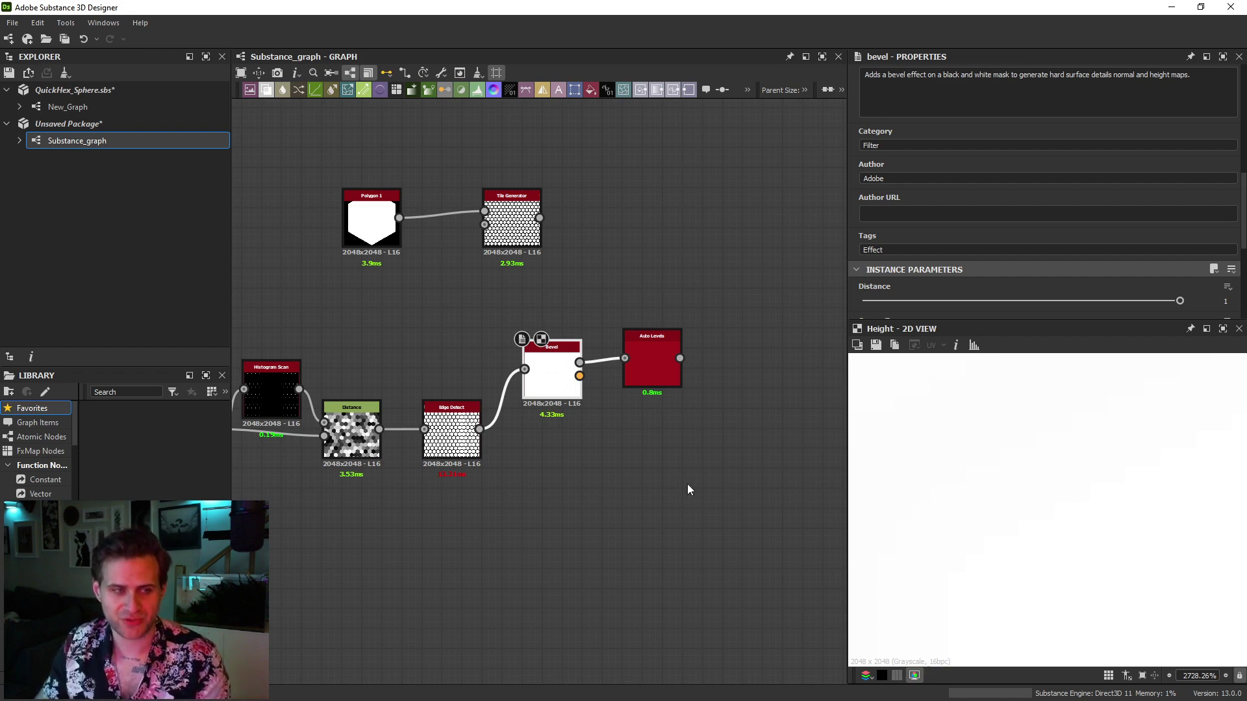
double_click(652, 361)
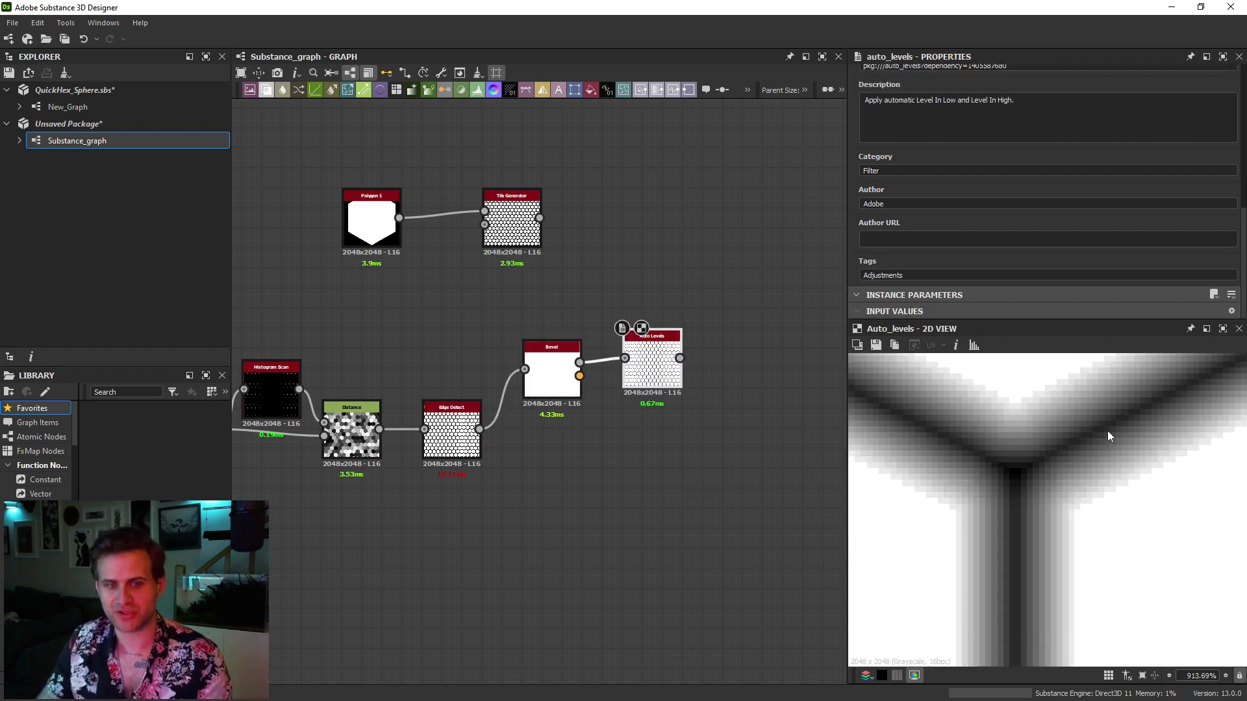
scroll(1103, 440, "down", 6)
left_click(447, 432)
left_click_drag(888, 186, 912, 198)
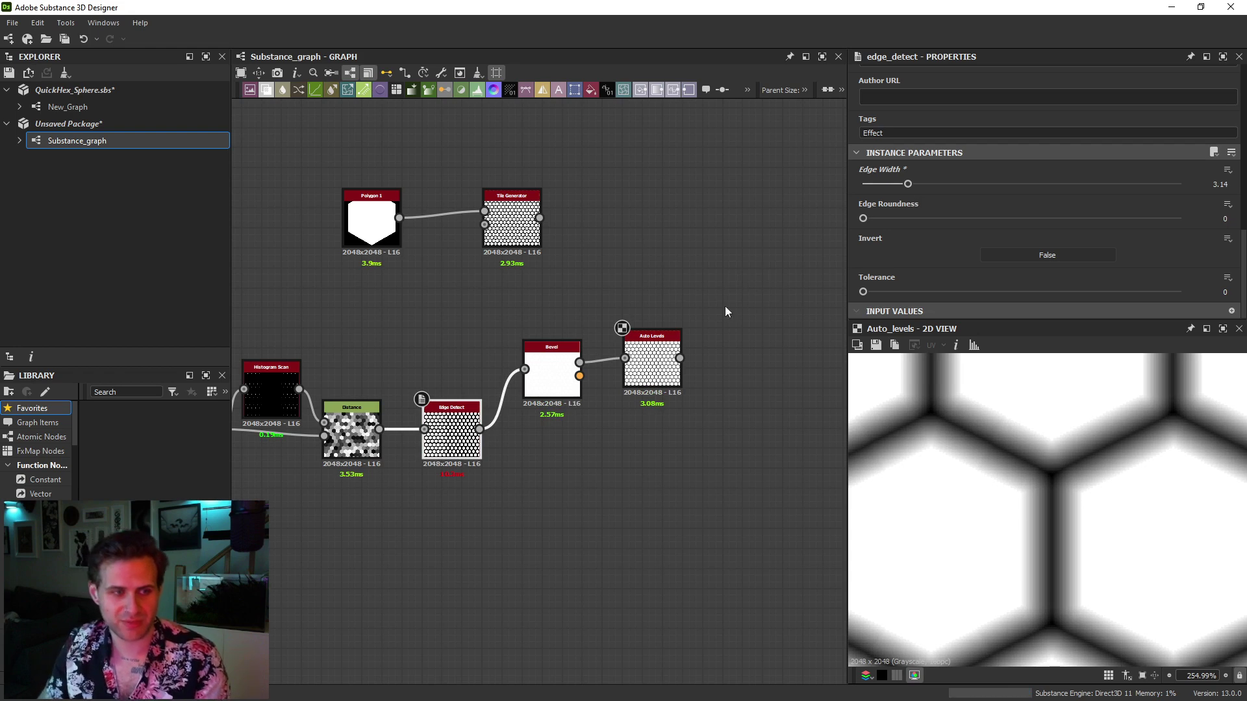
Move Auto Levels closer to the Bevel, connect its output to the Normal node and display the normal map
left_click_drag(652, 364, 643, 364)
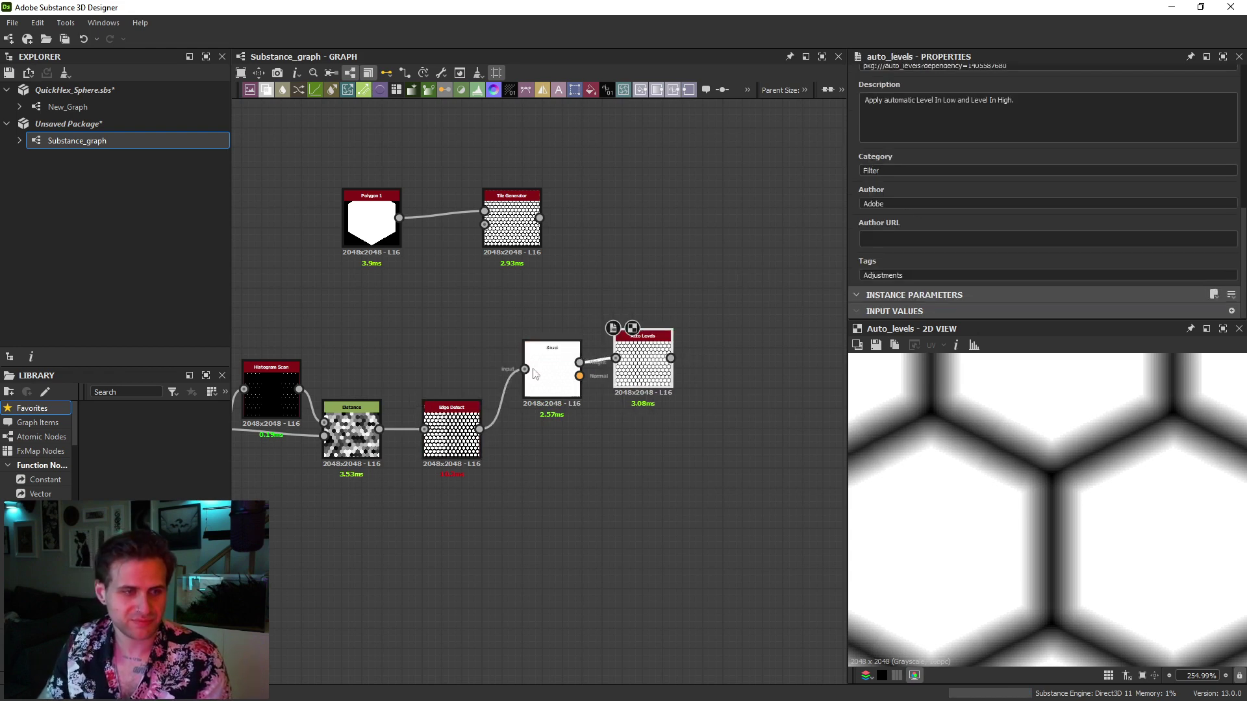
scroll(863, 442, "down", 1)
middle_click_drag(685, 315, 474, 396)
scroll(474, 396, "up", 1)
scroll(473, 396, "down", 1)
left_click_drag(459, 439, 695, 177)
double_click(695, 176)
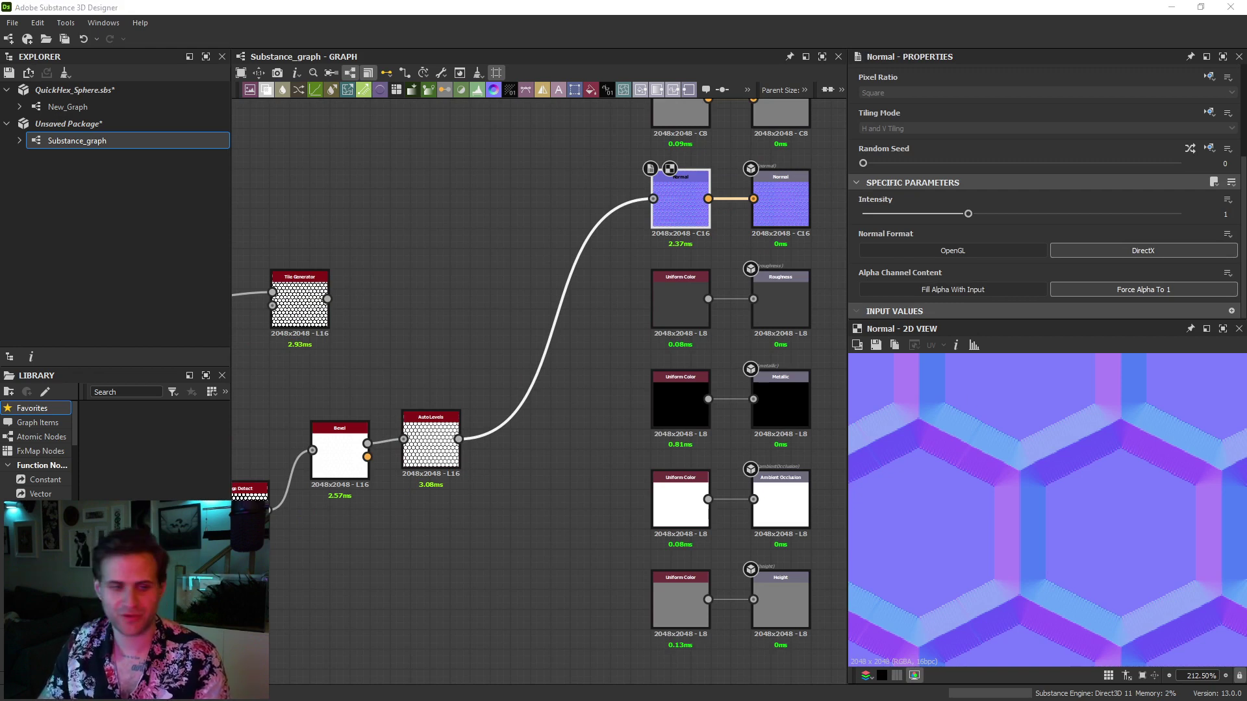
Resize the 3D view to share space with the graph and switch its mesh to Sphere 2 Tiles
left_click_drag(642, 700, 486, 611)
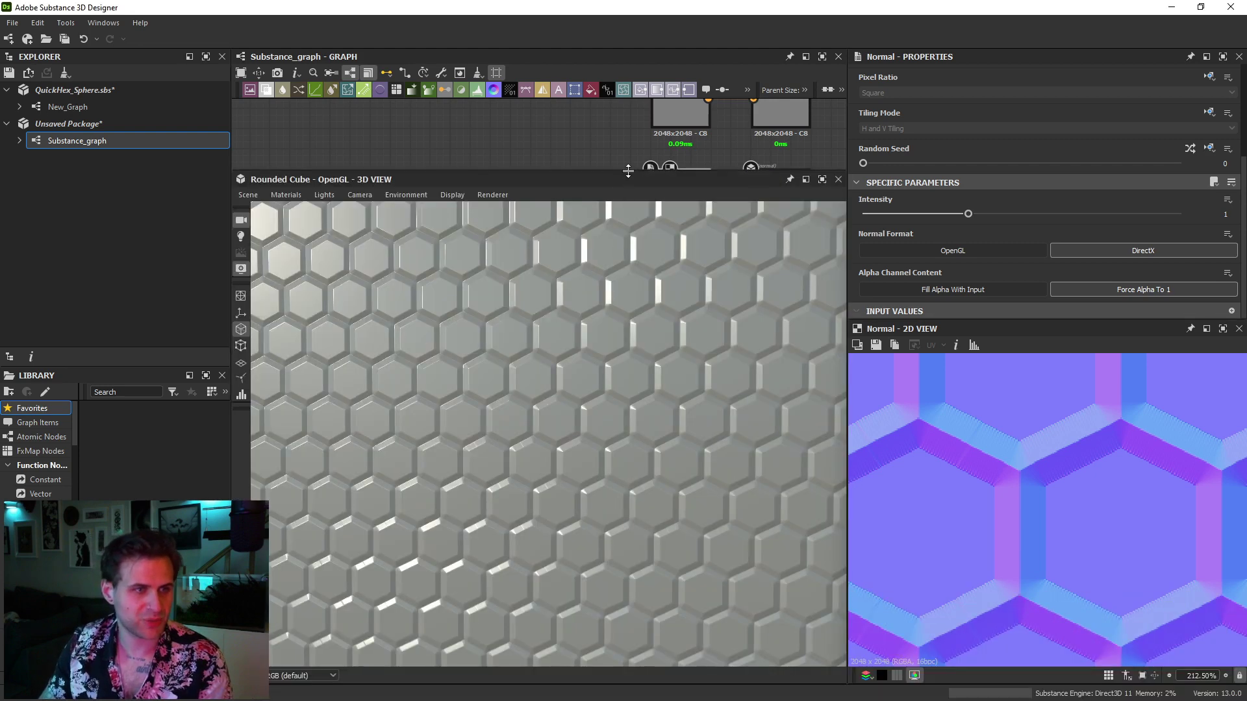
left_click_drag(628, 169, 597, 404)
scroll(629, 523, "down", 3)
left_click(248, 422)
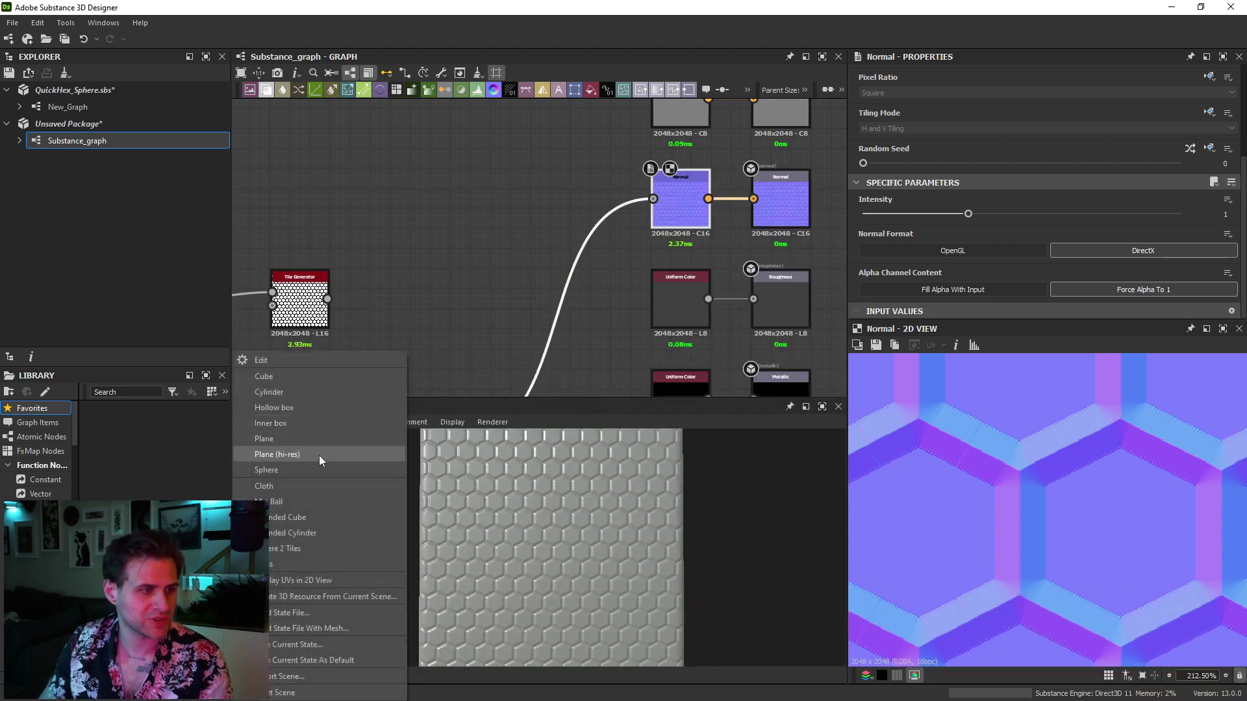
left_click(328, 532)
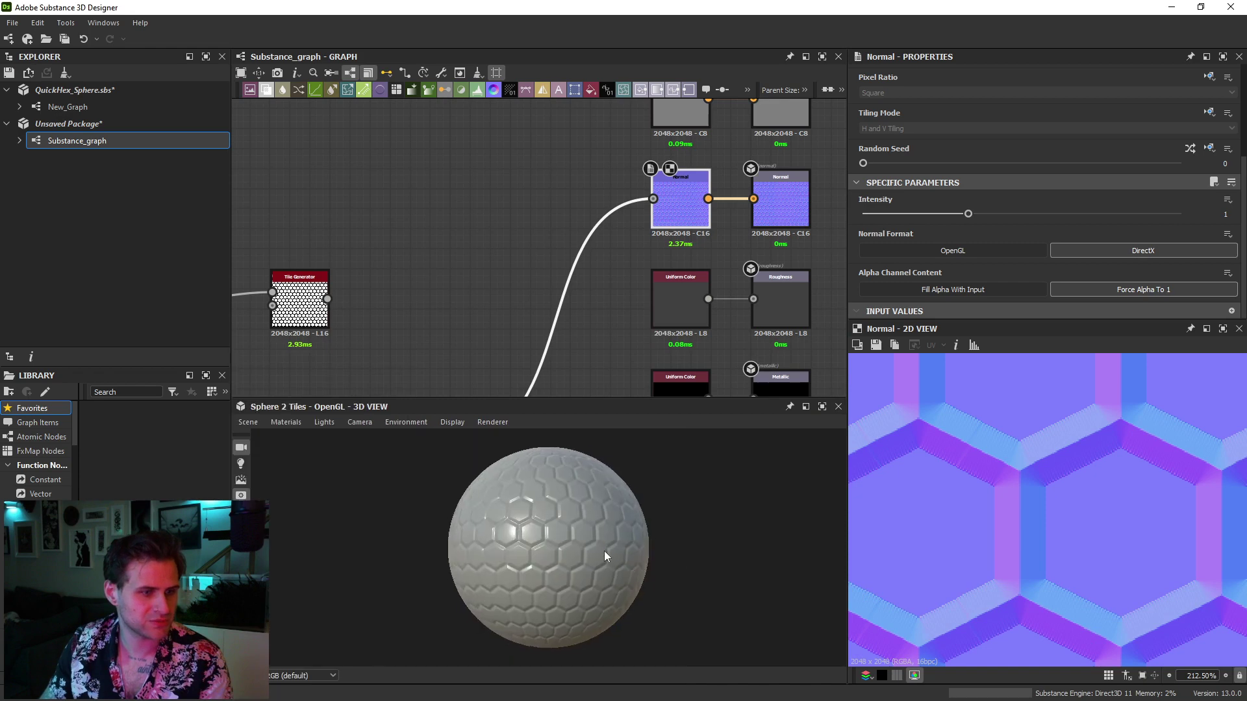
Raise the grey value of the Roughness Uniform Color and set the Metallic Uniform Color to 255
left_click(676, 286)
left_click_drag(993, 287, 1024, 287)
middle_click_drag(707, 213, 672, 283)
middle_click_drag(664, 364, 667, 151)
left_click(666, 280)
left_click_drag(987, 288, 1180, 287)
Examine the beveled hexagons on the metallic sphere up close and review the node chain that creates them
scroll(609, 490, "down", 2)
mouse_move(609, 489)
left_mouse_down()
mouse_move(652, 479)
mouse_move(609, 478)
left_mouse_up()
scroll(583, 232, "down", 4)
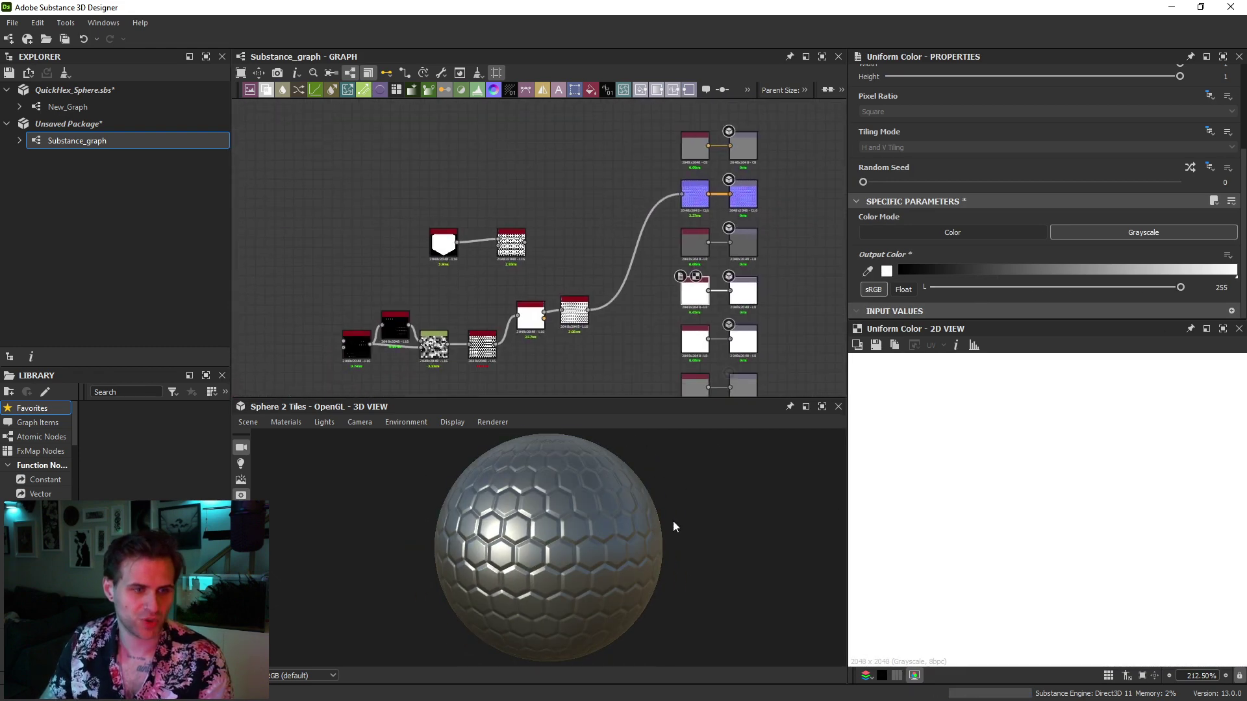
scroll(649, 517, "up", 3)
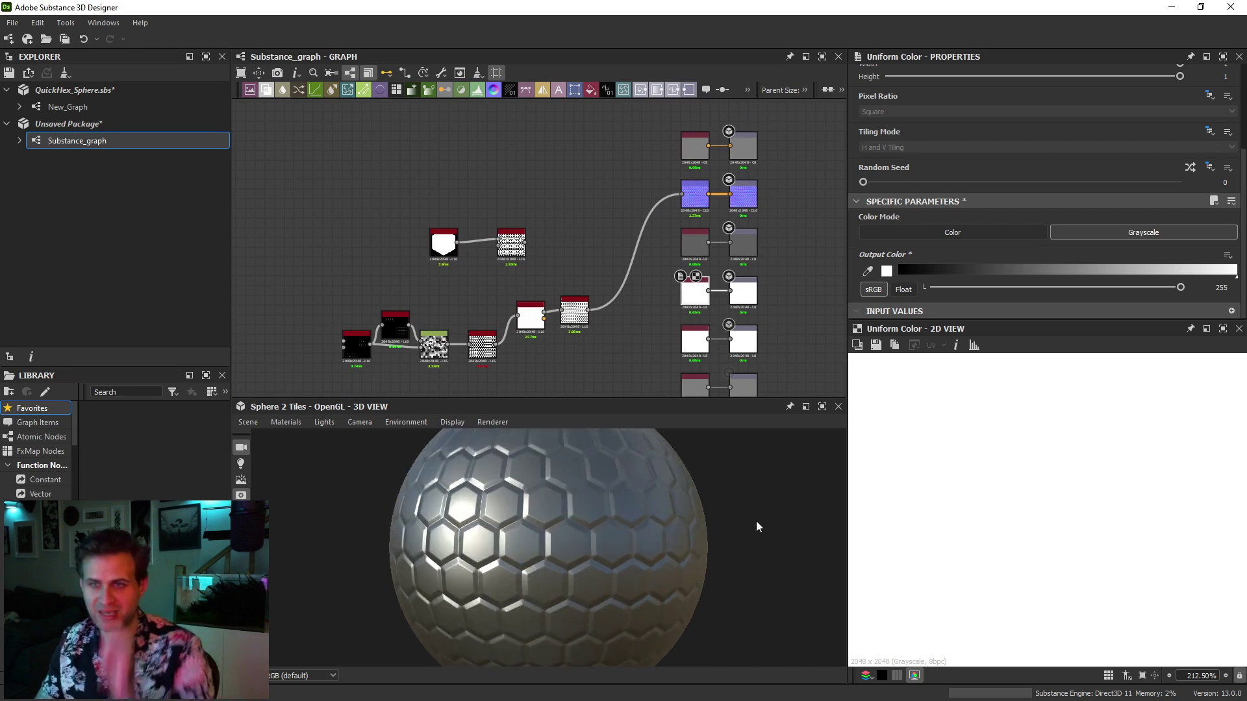
middle_click_drag(466, 339, 535, 269)
middle_click_drag(352, 136, 371, 159)
left_click_drag(370, 159, 589, 252)
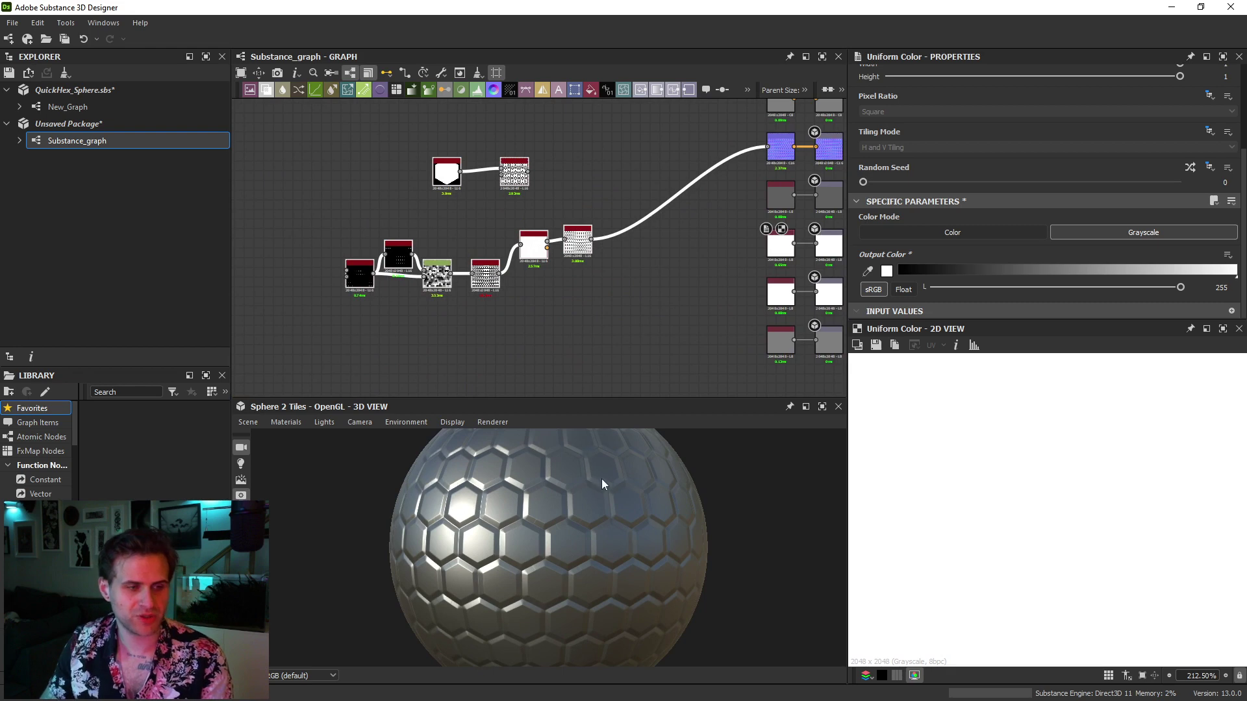
scroll(538, 517, "up", 2)
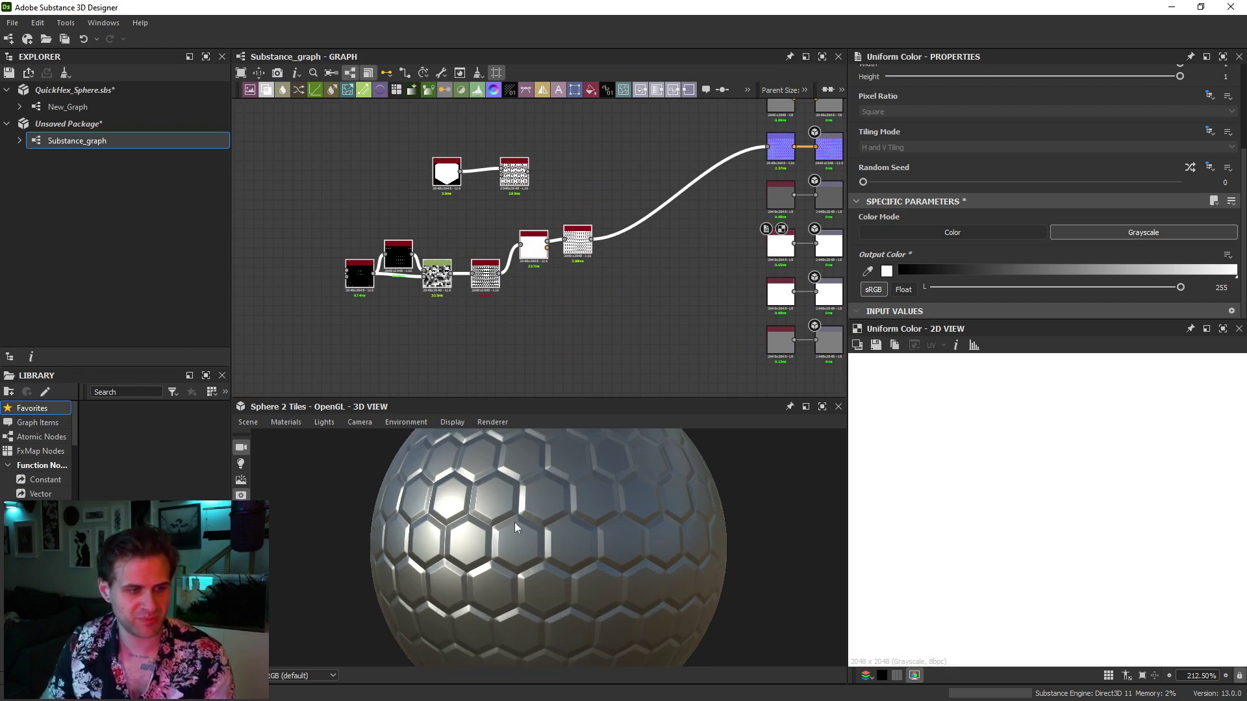
scroll(613, 536, "up", 3)
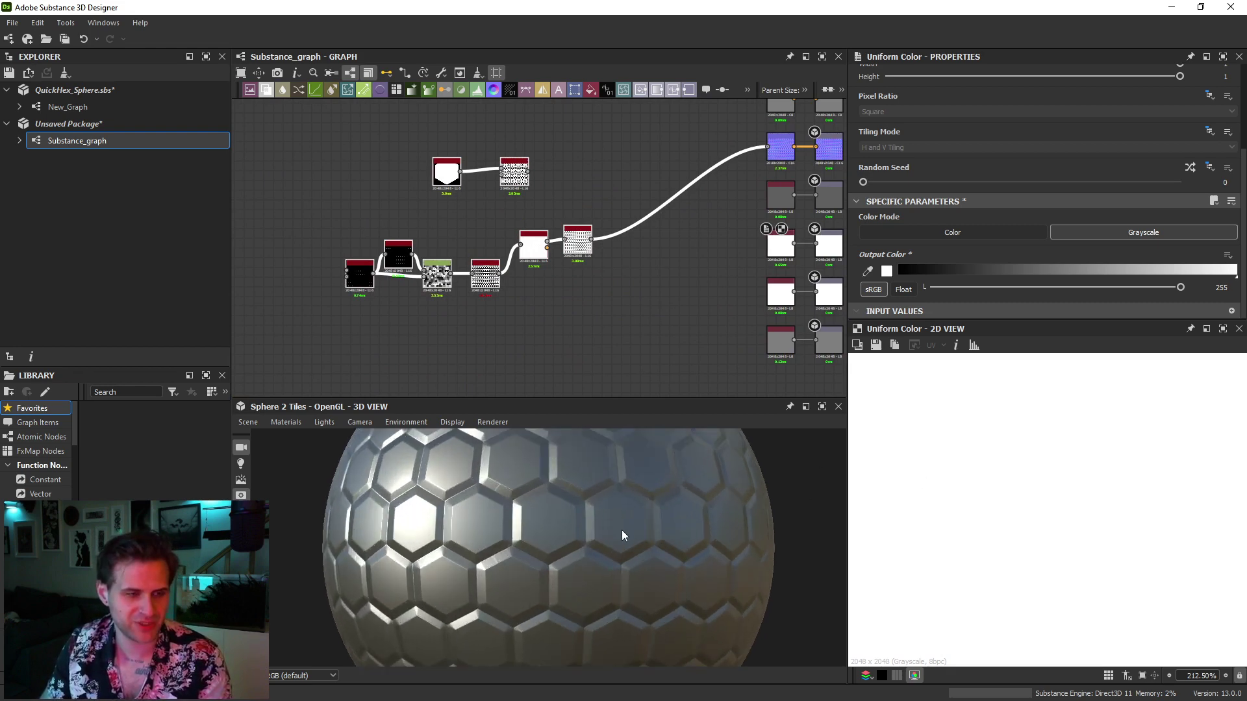
scroll(584, 494, "up", 5)
Add a Normal Color node and connect it to the Normal output in place of the hexagon normal map
middle_click_drag(775, 165, 734, 207)
key("space")
type("norml")
key("BackSpace")
type("al")
key("Return")
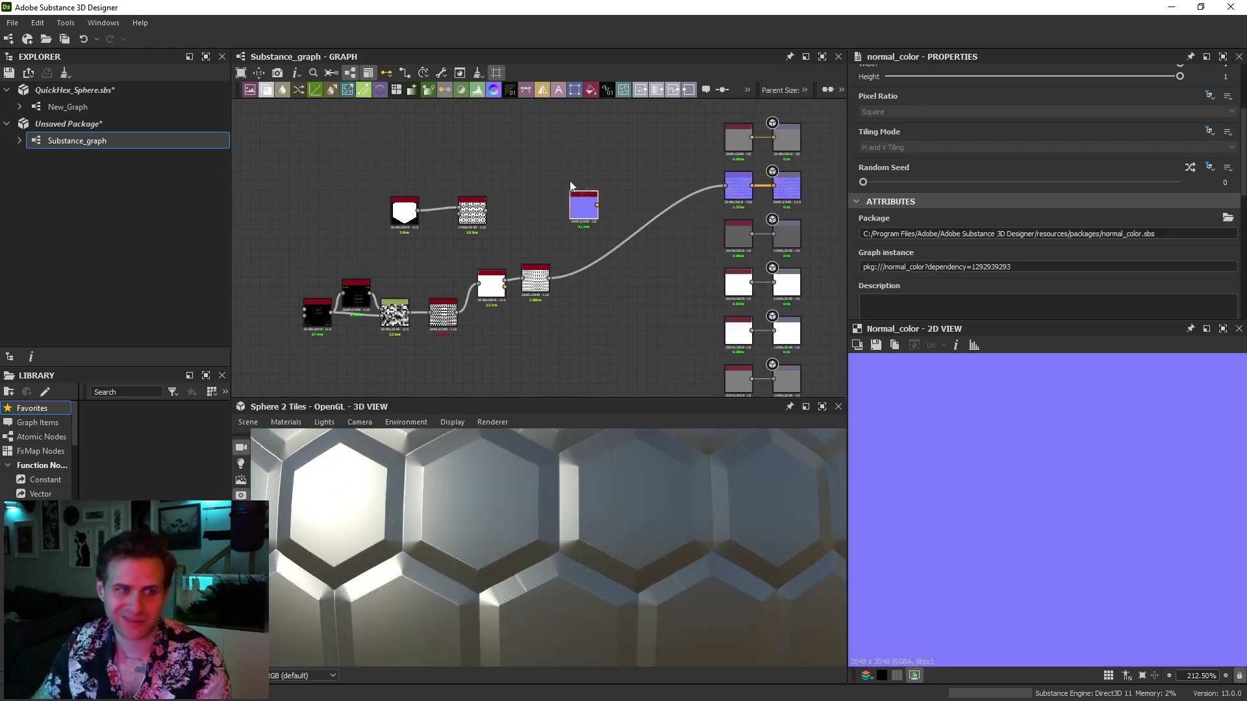
left_click_drag(597, 205, 773, 187)
left_click(786, 188)
Add an Output node below the Height output and give it an RGBA usage of emissive
middle_click_drag(723, 317, 674, 208)
key("space")
type("out")
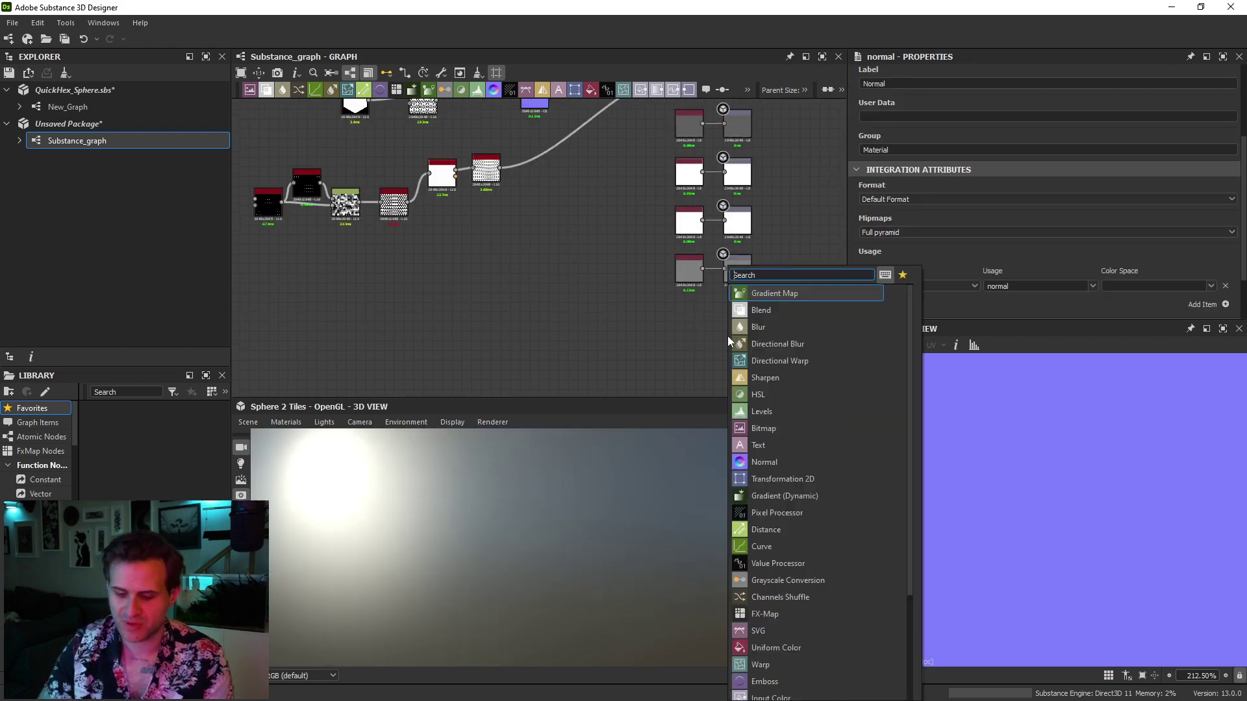
key("Return")
left_click_drag(737, 342, 747, 324)
scroll(1234, 279, "down", 1)
left_click(1216, 265)
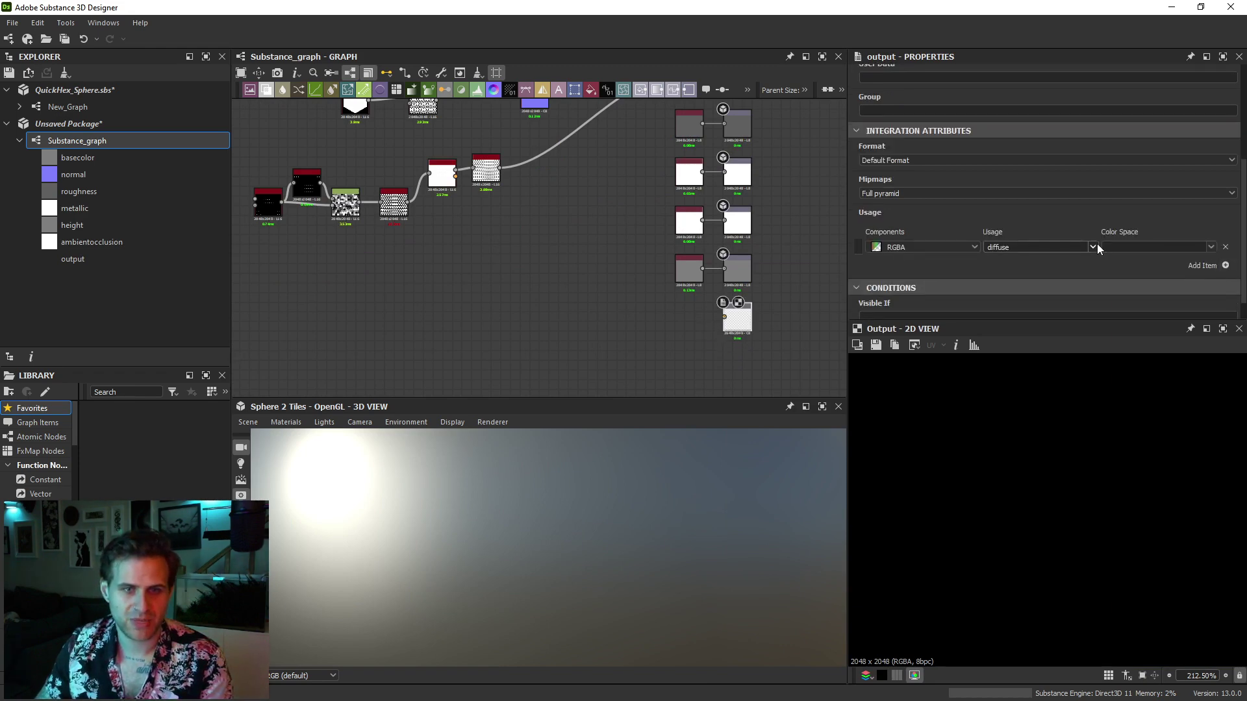
left_click(1094, 246)
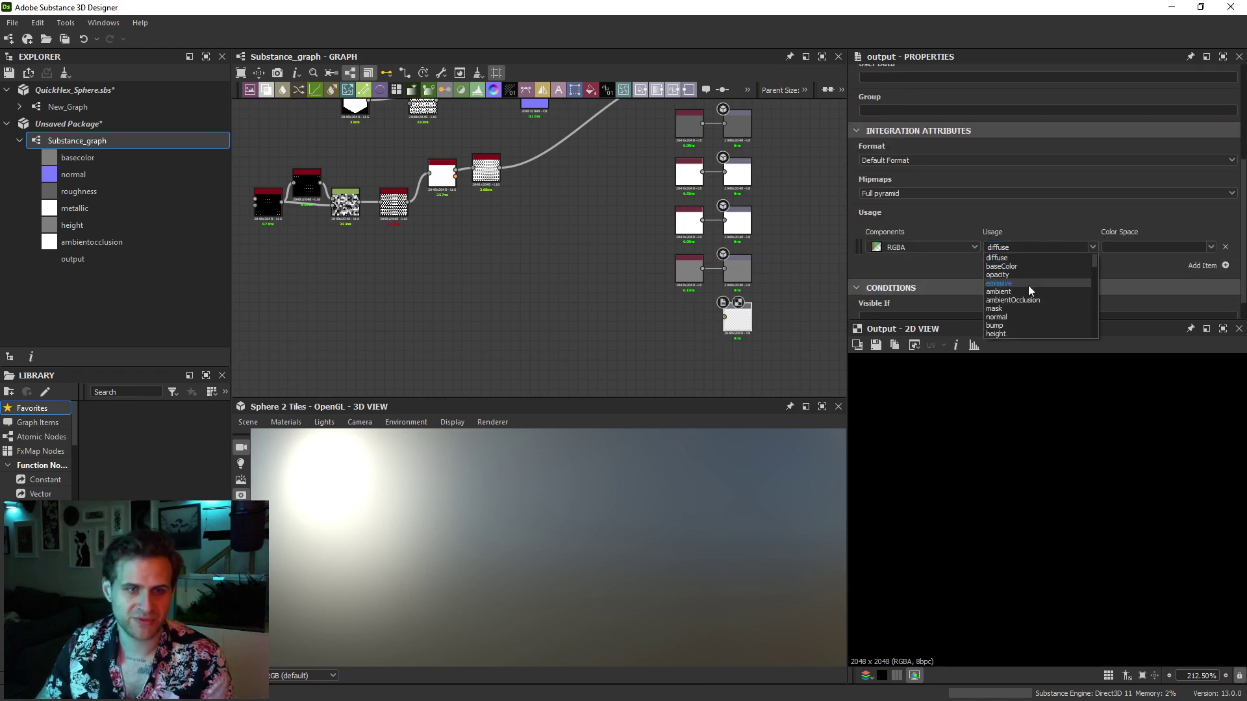
left_click(1029, 285)
Add a Uniform Color node and set its colour to turquoise, RGB 0, 255, 222
middle_click_drag(563, 244, 632, 272)
key("space")
type("uni")
key("Return")
left_click(1051, 235)
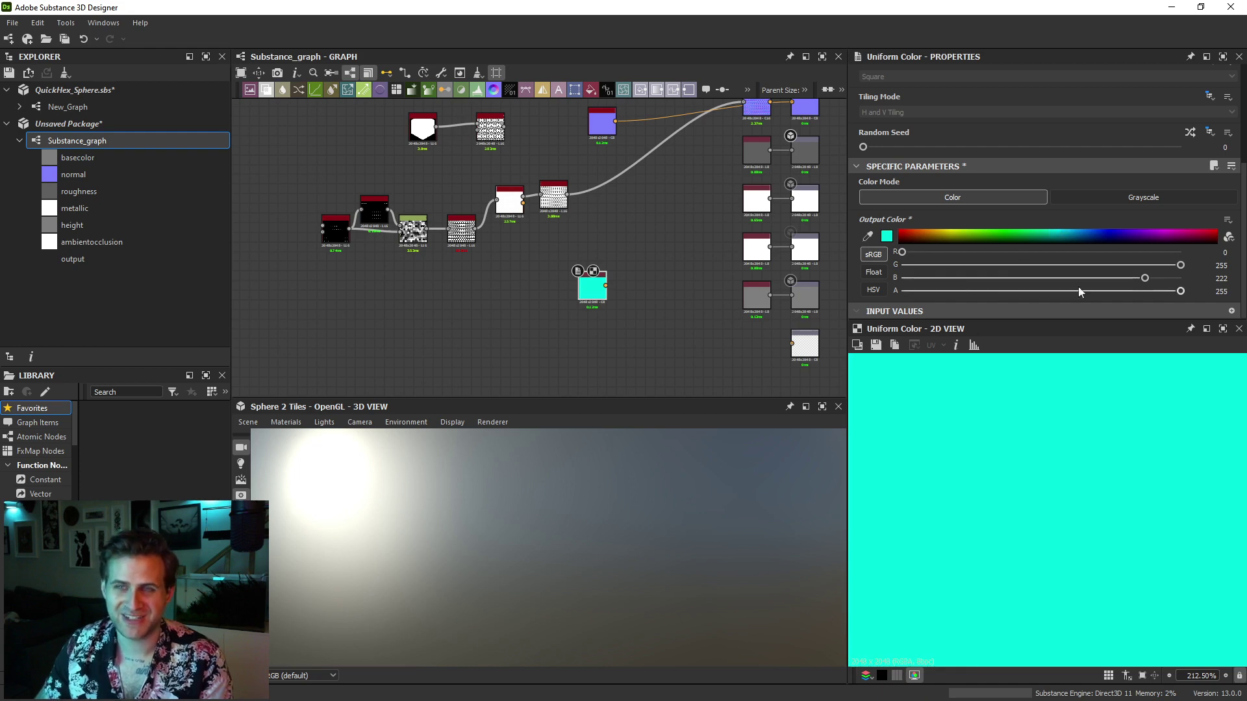
Reposition the turquoise Uniform Color node and add a Blend node fed by it
scroll(536, 236, "up", 2)
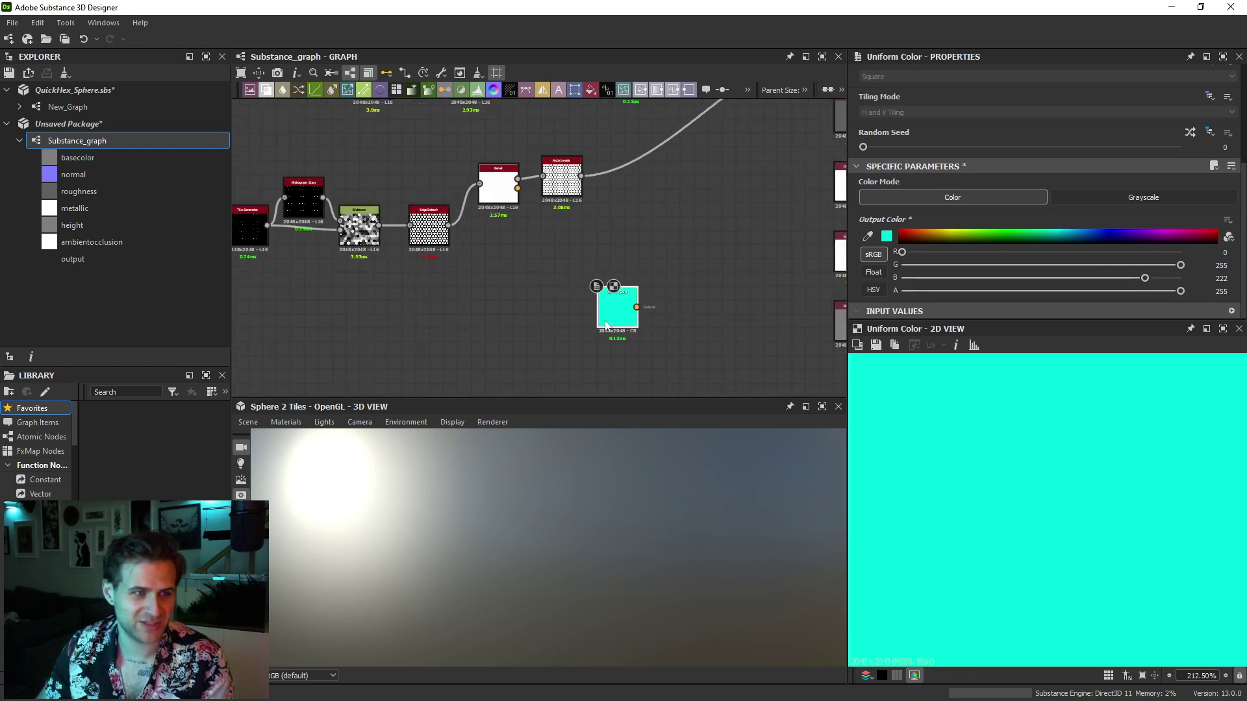
mouse_move(607, 297)
left_mouse_down()
mouse_move(548, 328)
mouse_move(613, 320)
left_mouse_up()
key("space")
left_click(650, 310)
Add a Gradient Map node above the Uniform Color and feed it from the Edge Detect output
key("space")
type("gr")
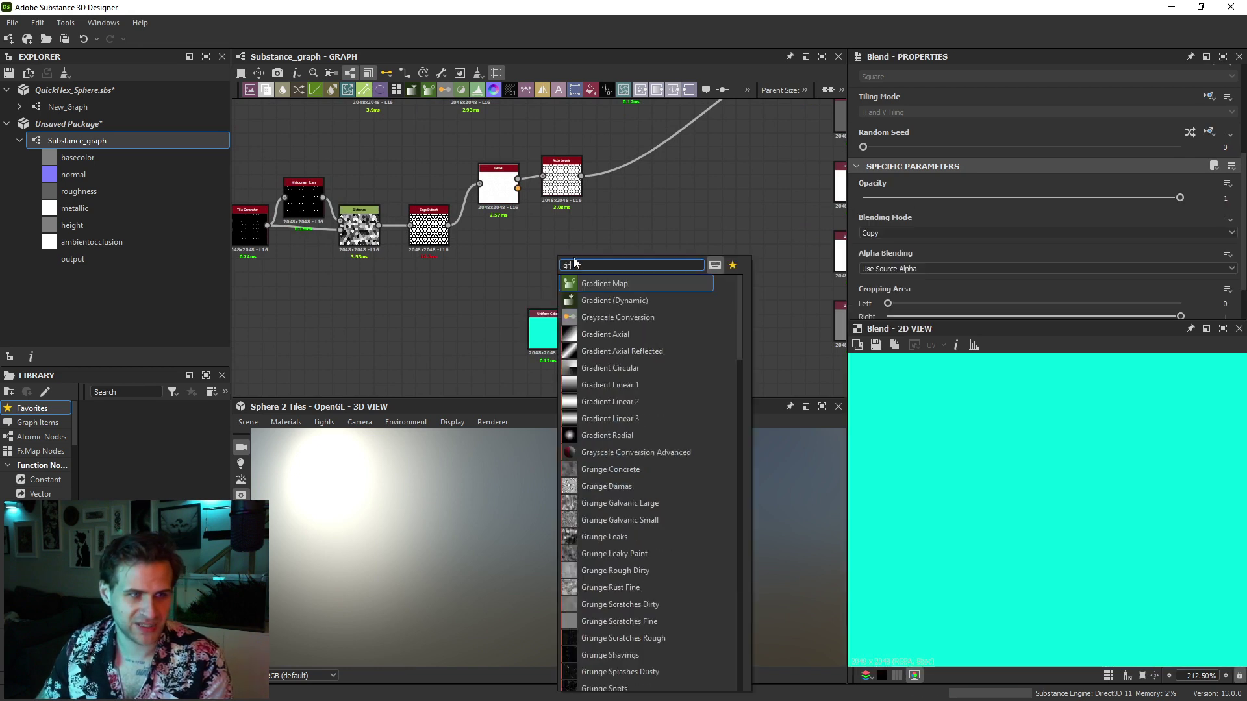
left_click(595, 280)
left_click_drag(449, 226, 574, 278)
left_click(645, 304)
Insert an Invert Grayscale node between Edge Detect and the Gradient Map and dock it to the Gradient Map
key("space")
type("invert")
left_click(465, 311)
left_click_drag(449, 225, 529, 279)
key("d")
Set the Blend node's blending mode to Multiply and connect its output to the new Output node
double_click(634, 319)
left_click(906, 233)
left_click(894, 270)
middle_click_drag(768, 357, 649, 358)
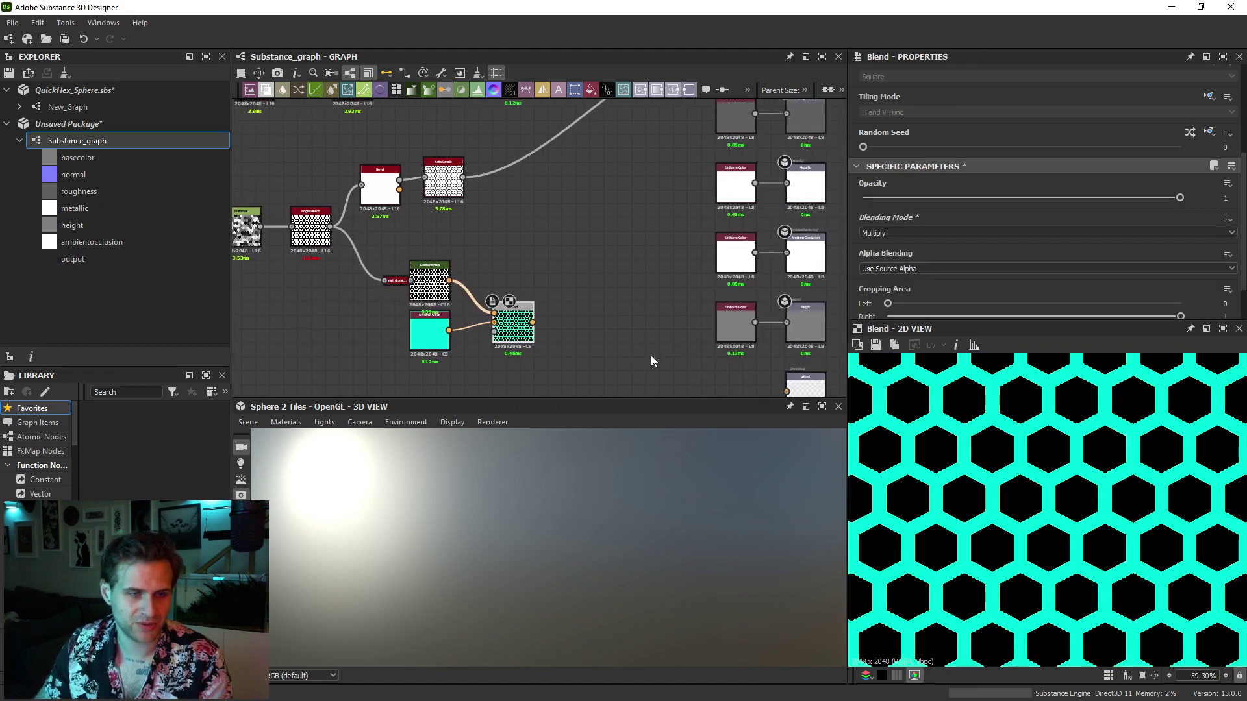
left_click_drag(533, 323, 742, 344)
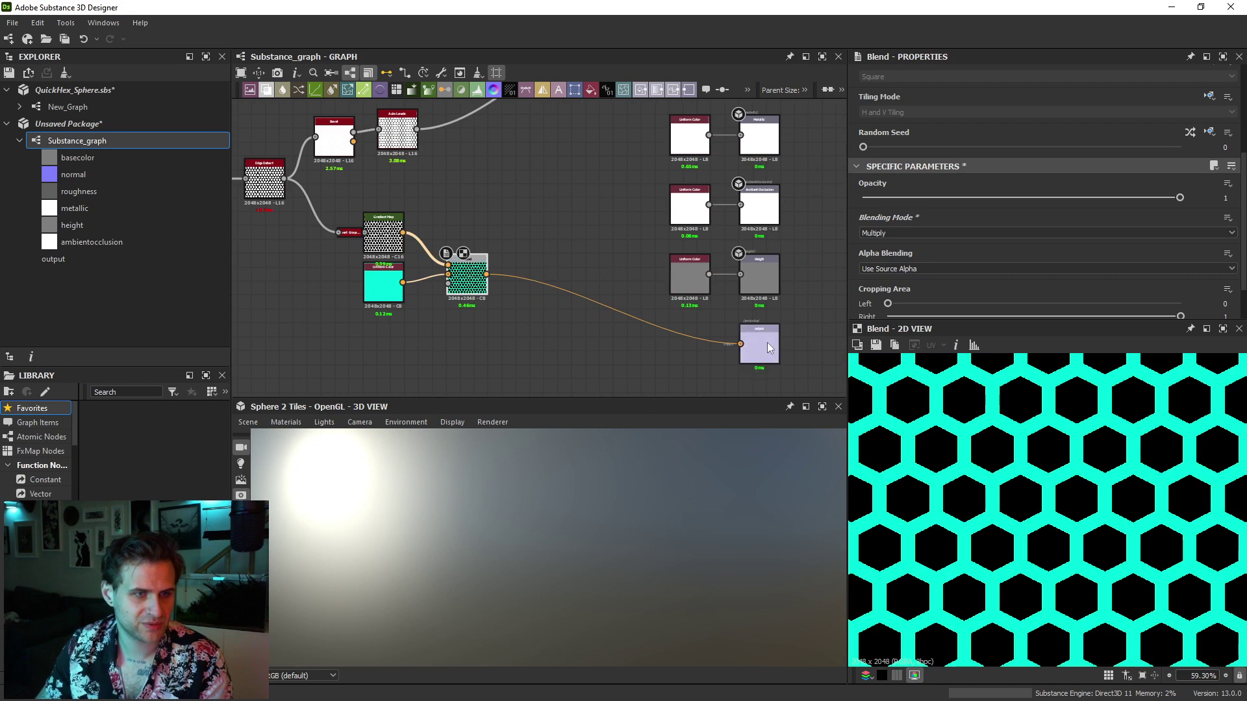
Show the new Output node in the 3D view as Emissive and inspect the glowing lines on the sphere
right_click(766, 342)
left_click(824, 367)
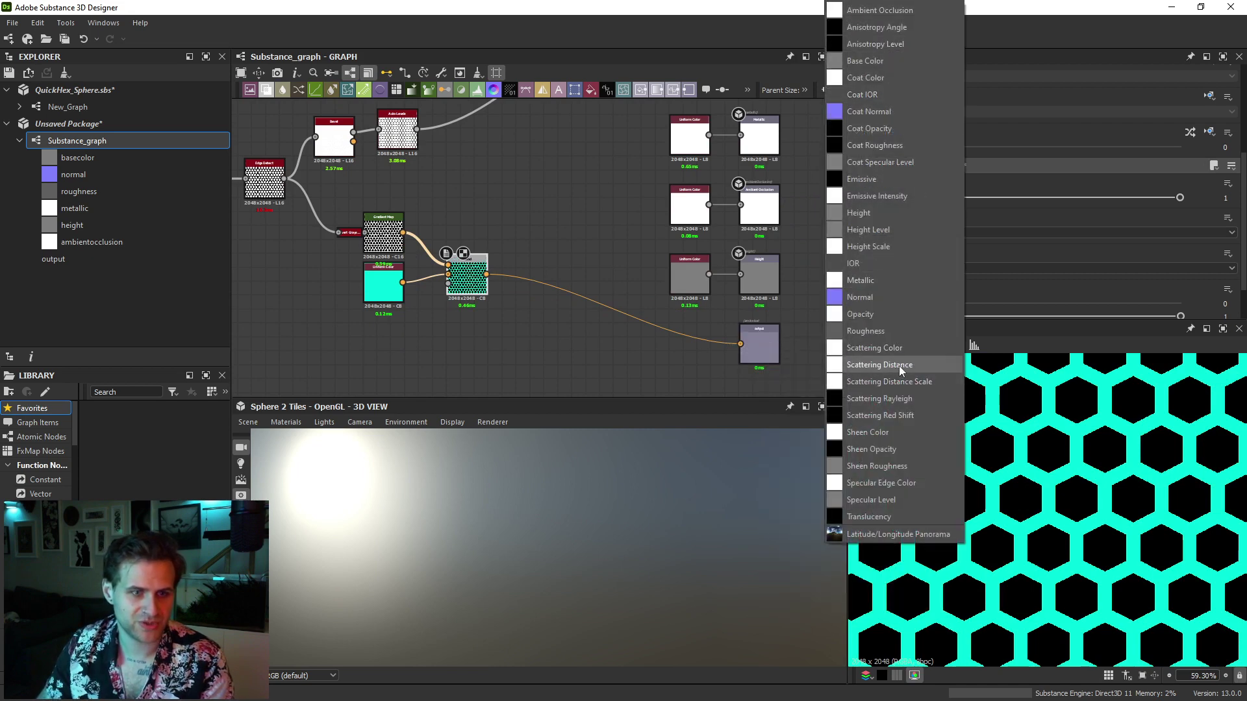
left_click(892, 180)
scroll(633, 544, "down", 5)
scroll(577, 544, "up", 5)
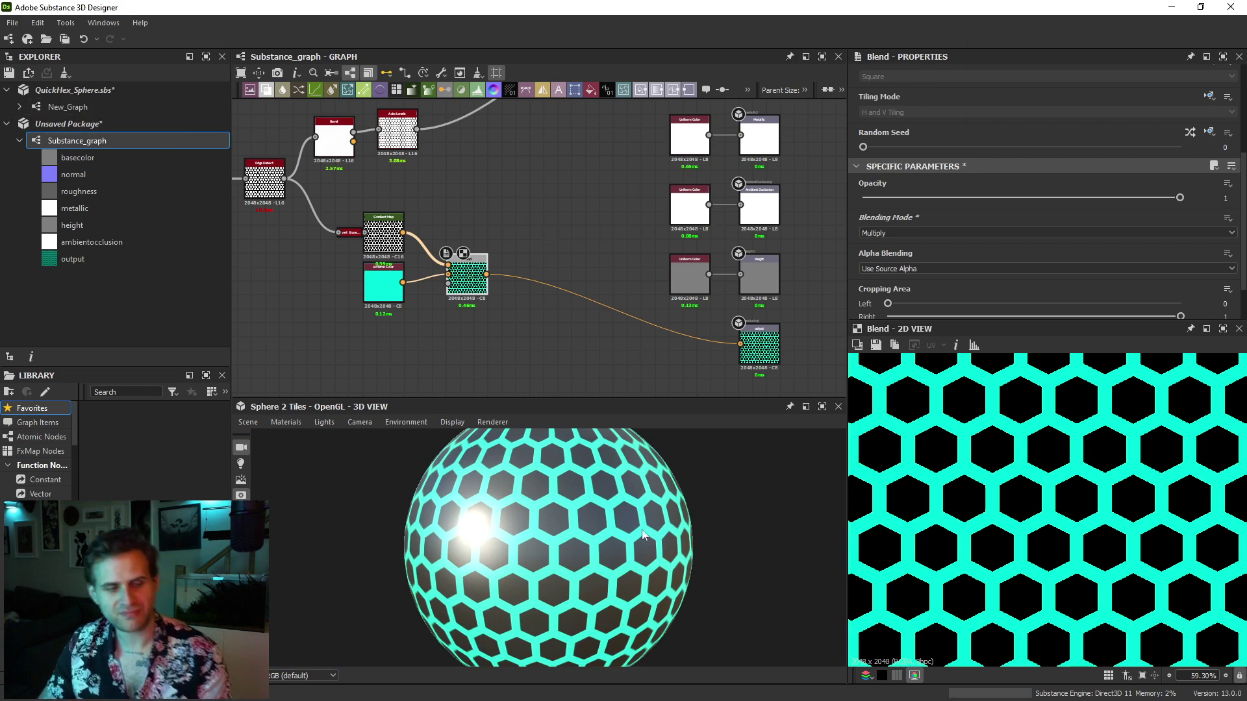
left_click_drag(640, 536, 674, 516)
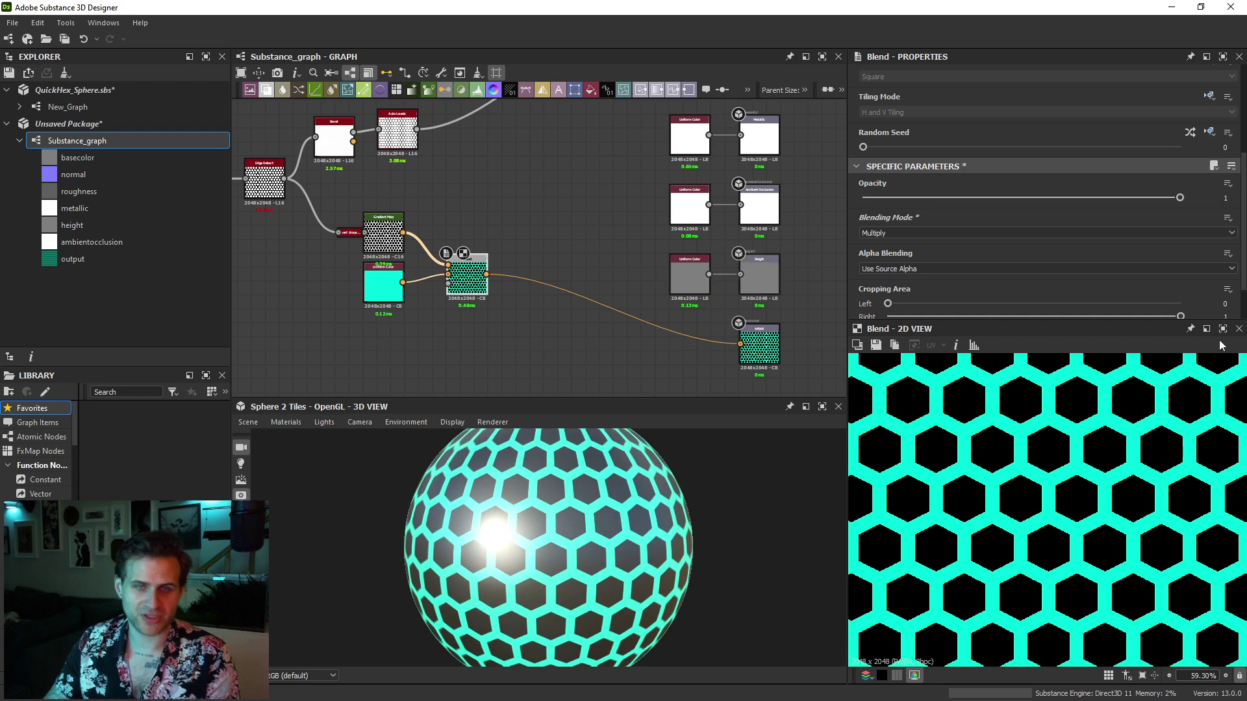
left_click_drag(602, 558, 685, 530)
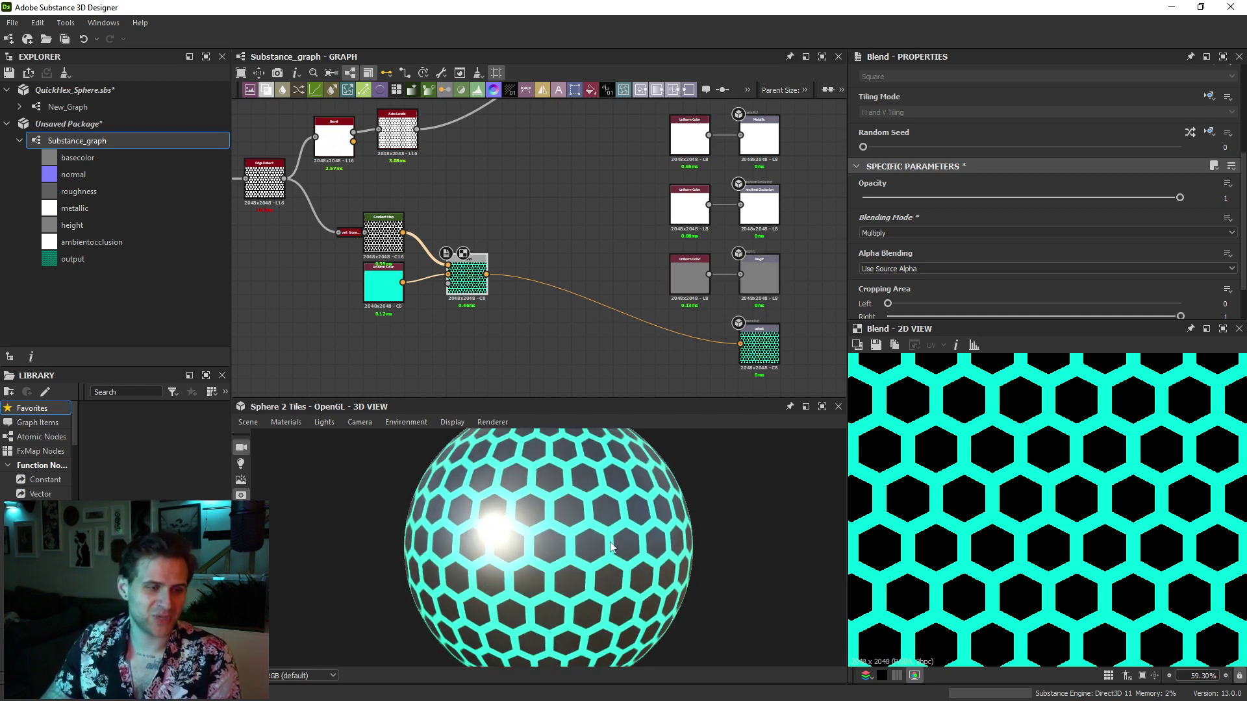
Move the Gradient Map, its docked invert node, the Uniform Color and the Blend lower, aligning the Blend with the emissive output
middle_click_drag(472, 232, 555, 271)
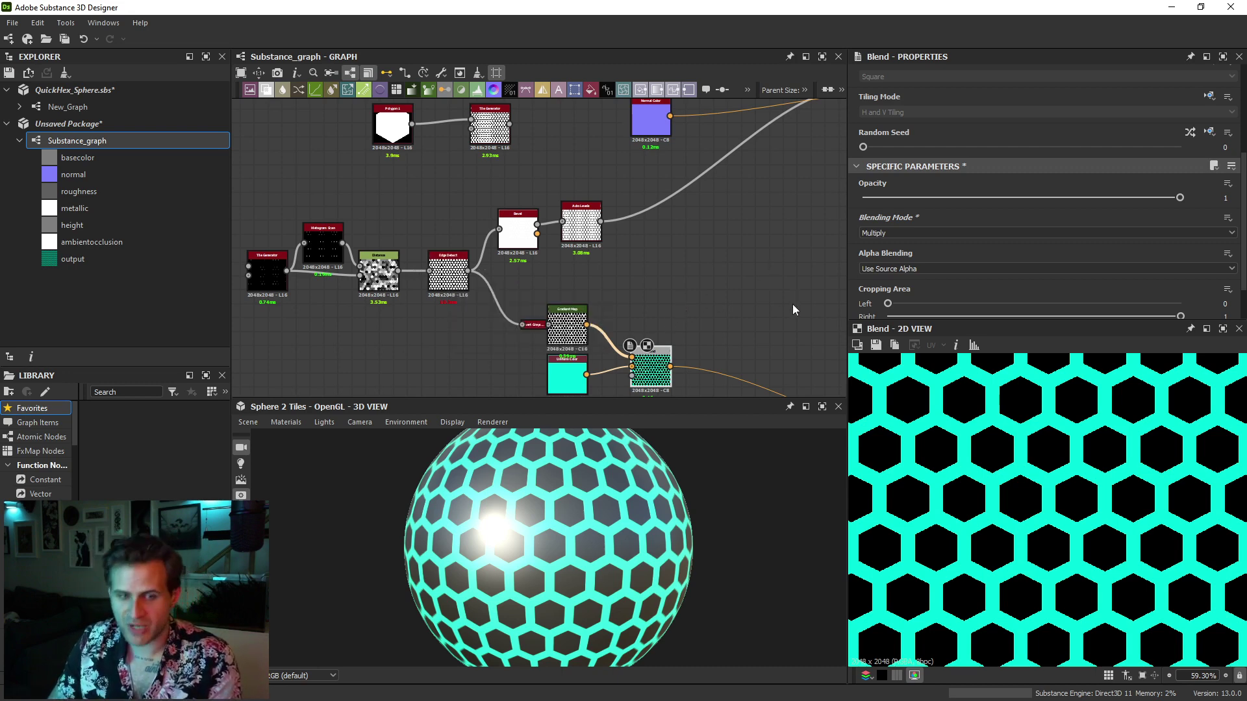
middle_click_drag(711, 346, 720, 302)
left_click_drag(712, 247, 567, 345)
left_click_drag(573, 345, 587, 365)
middle_click_drag(696, 322, 677, 285)
left_click_drag(570, 315, 573, 356)
middle_click_drag(711, 301, 679, 259)
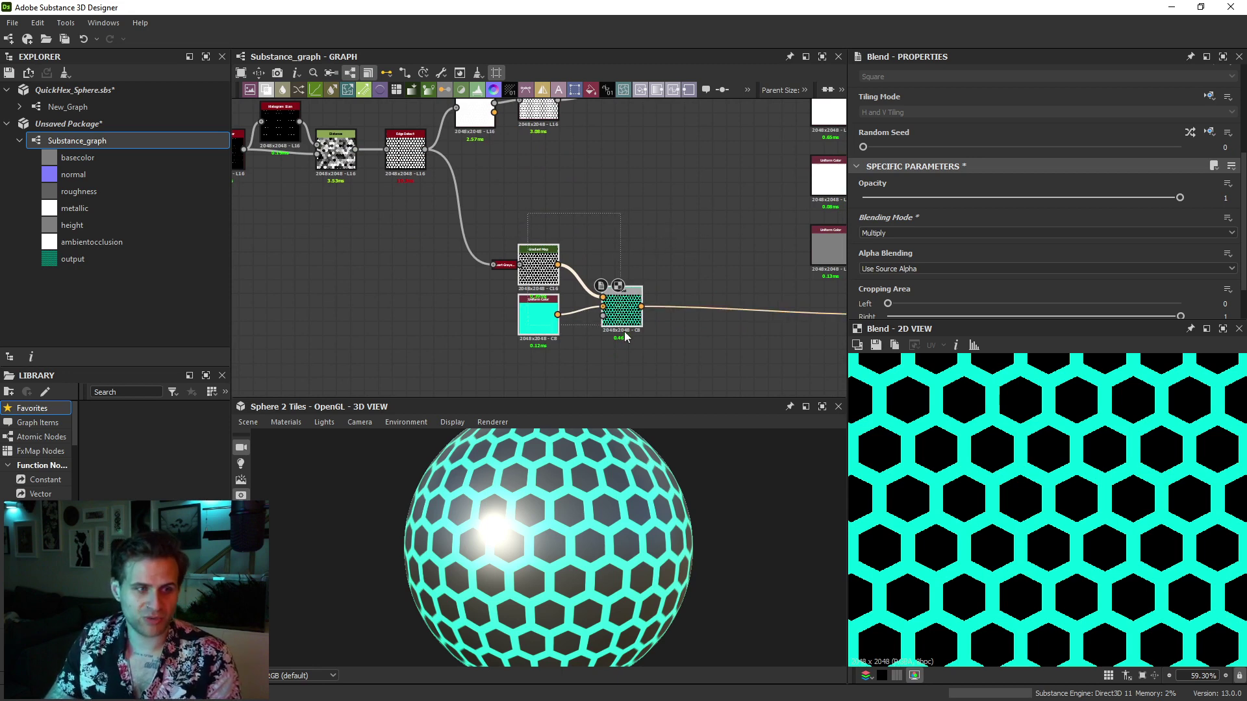
left_click_drag(620, 322, 634, 330)
middle_click_drag(633, 329, 573, 335)
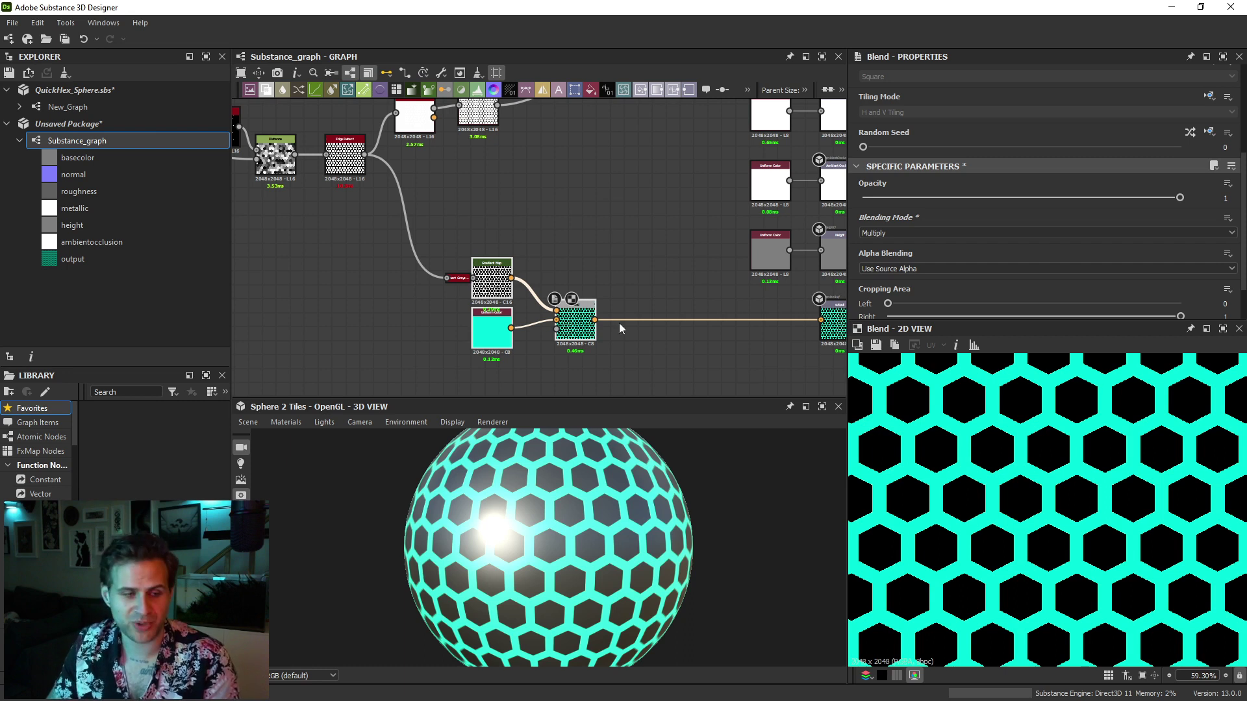
middle_click_drag(532, 301, 537, 304)
left_click_drag(622, 362, 423, 227)
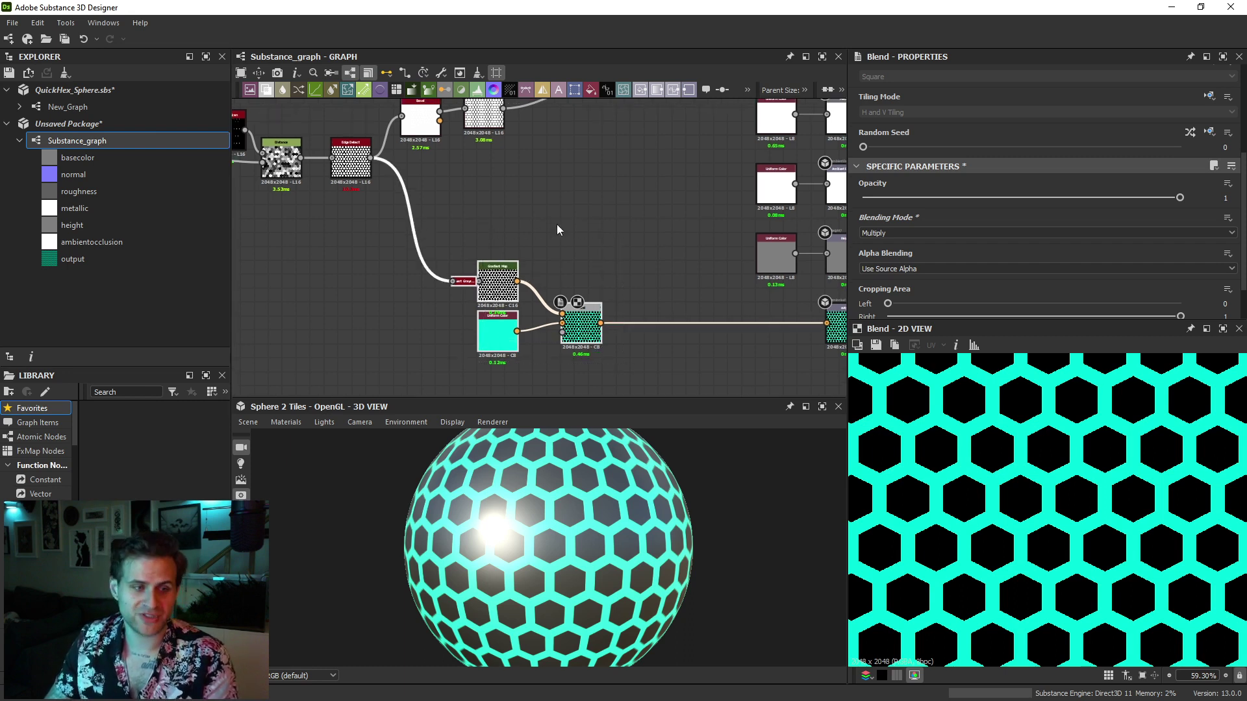